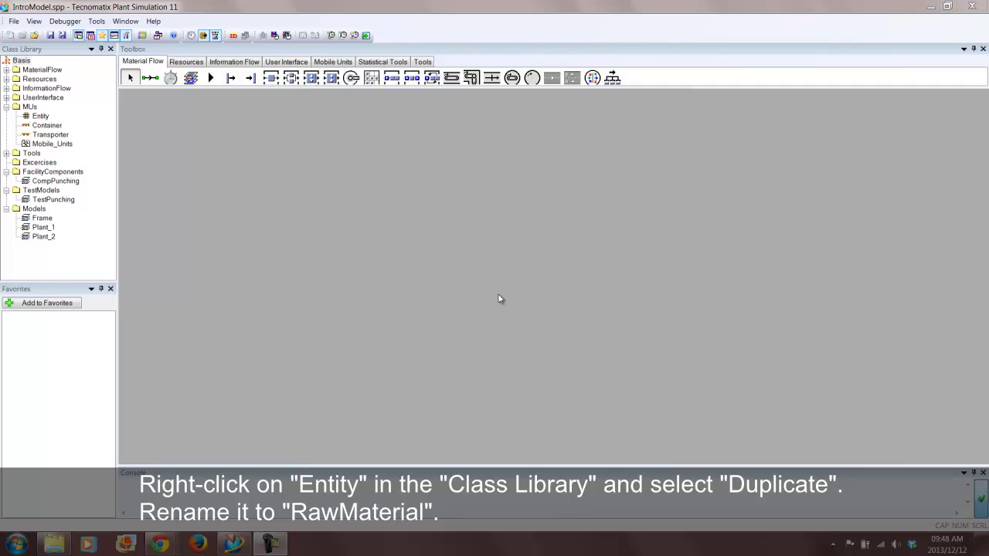
# Duplicate the Entity class in the MUs folder and rename the copy RawMaterial
pyautogui.rightClick(42, 116)
pyautogui.click(81, 155)
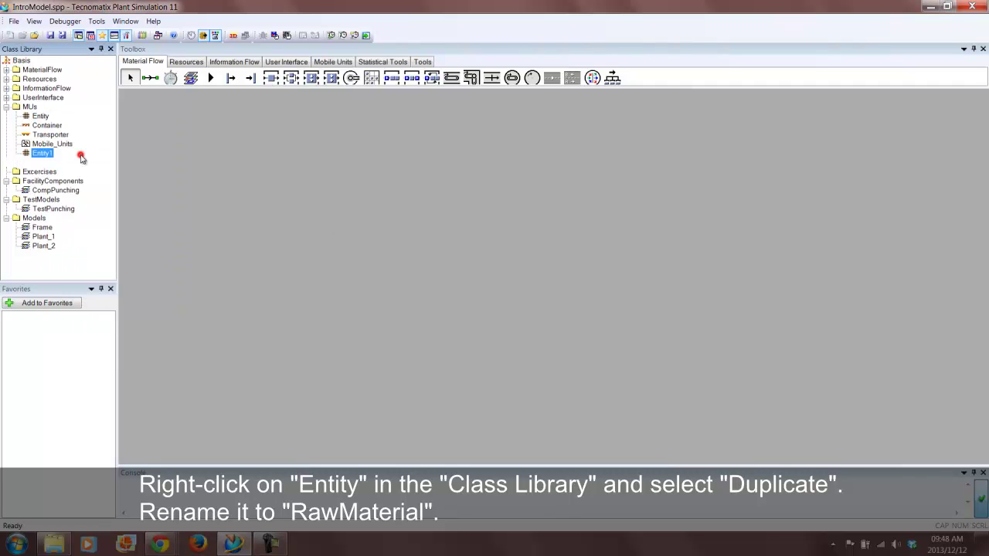
pyautogui.press('F2')
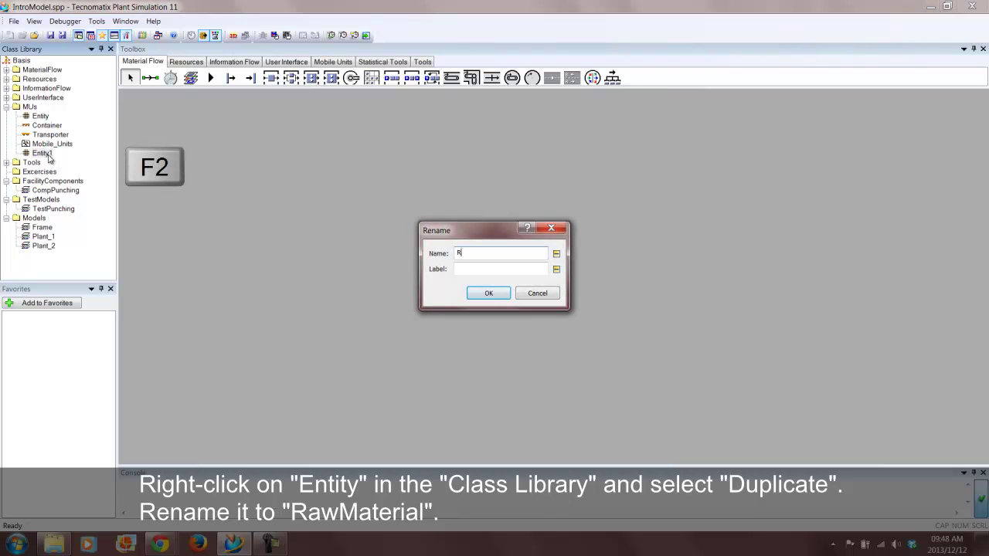
pyautogui.write('RawMate')
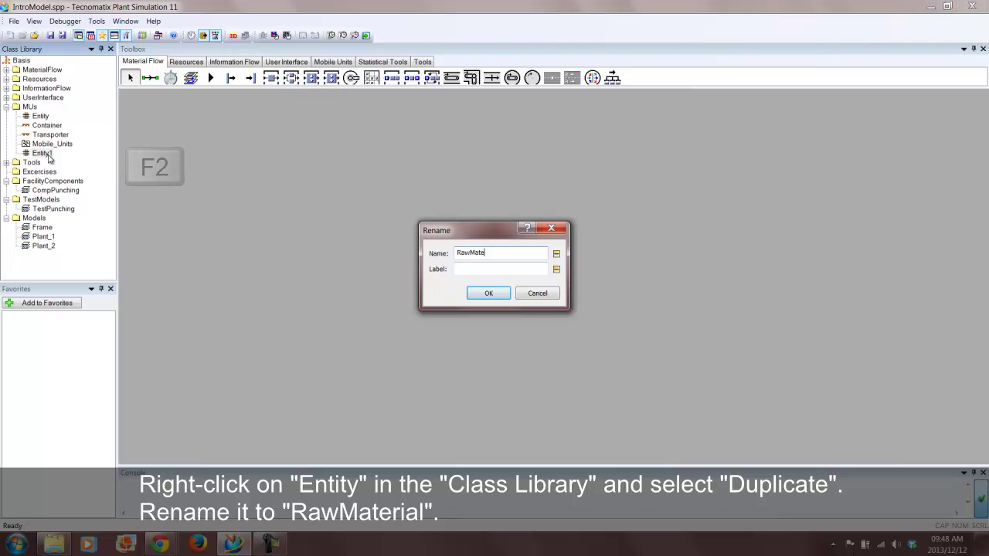
pyautogui.write('rial')
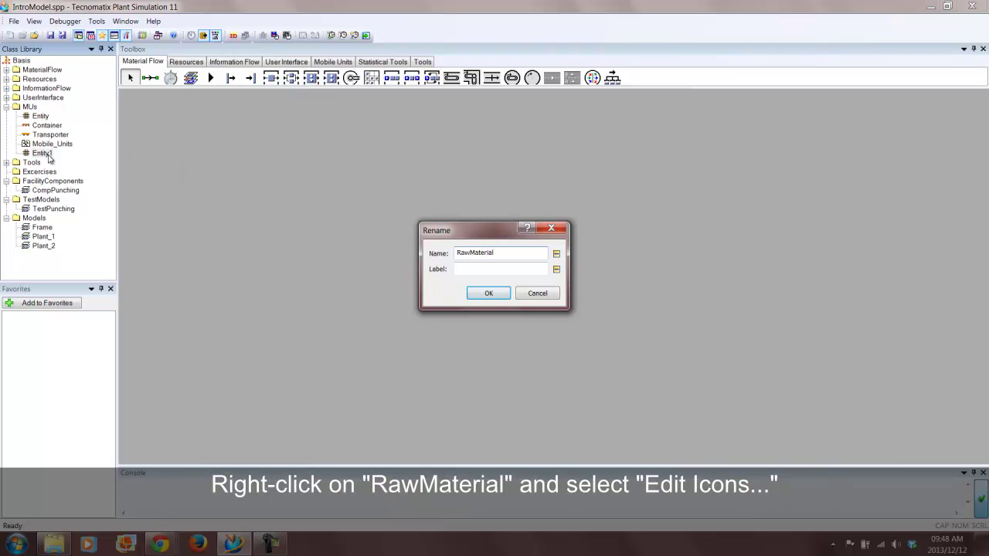
pyautogui.press('Return')
# Open the icons of RawMaterial for editing and create a new blank icon
pyautogui.rightClick(50, 154)
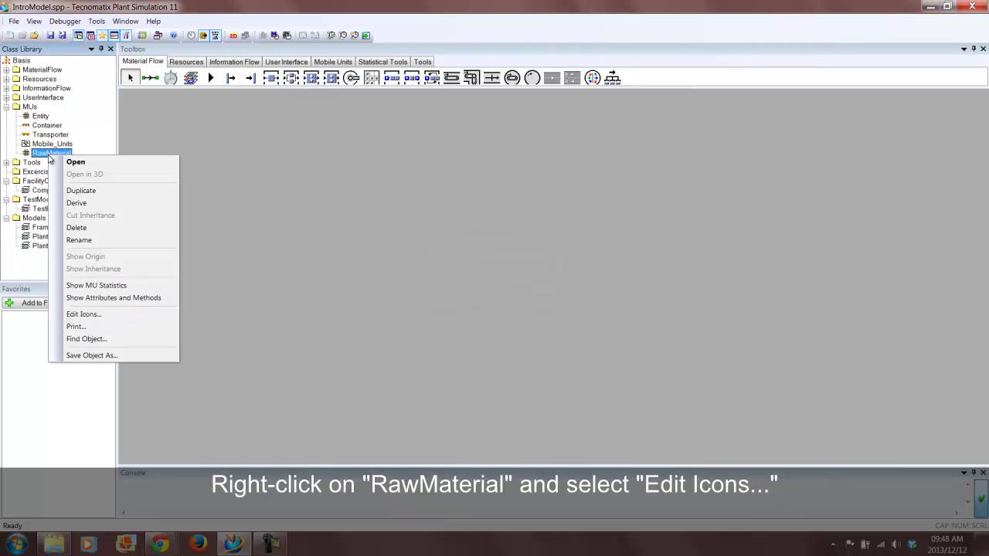
pyautogui.click(81, 314)
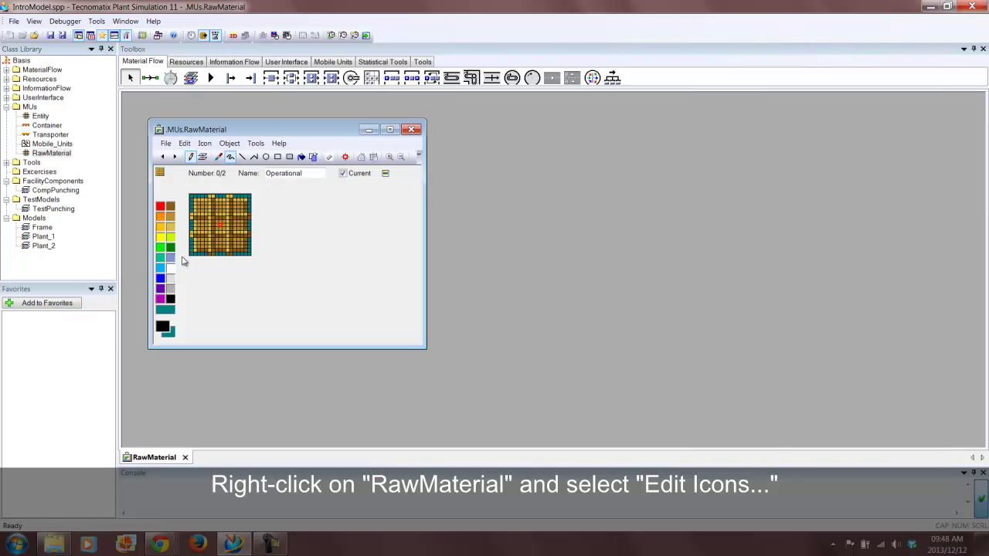
pyautogui.click(391, 129)
pyautogui.click(359, 113)
pyautogui.click(358, 113)
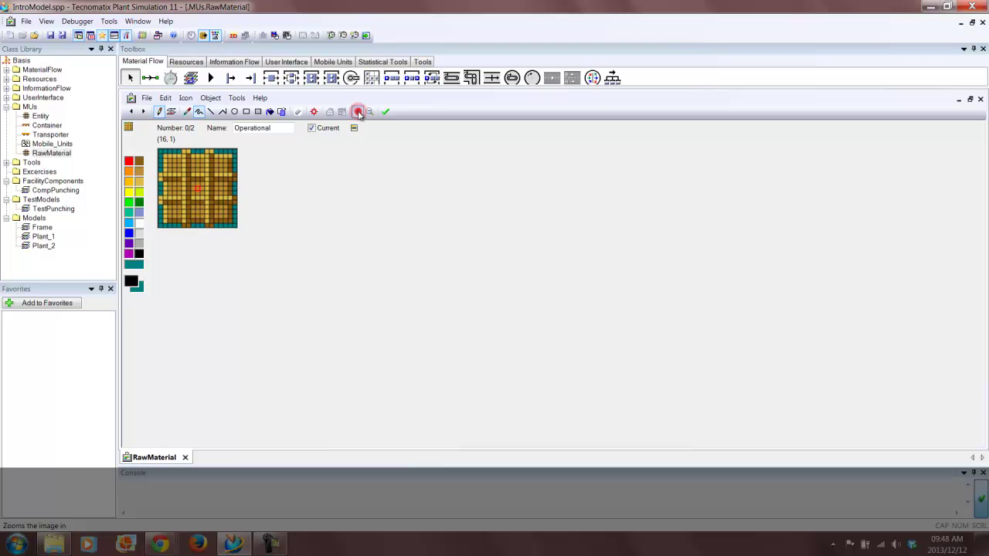
pyautogui.click(358, 113)
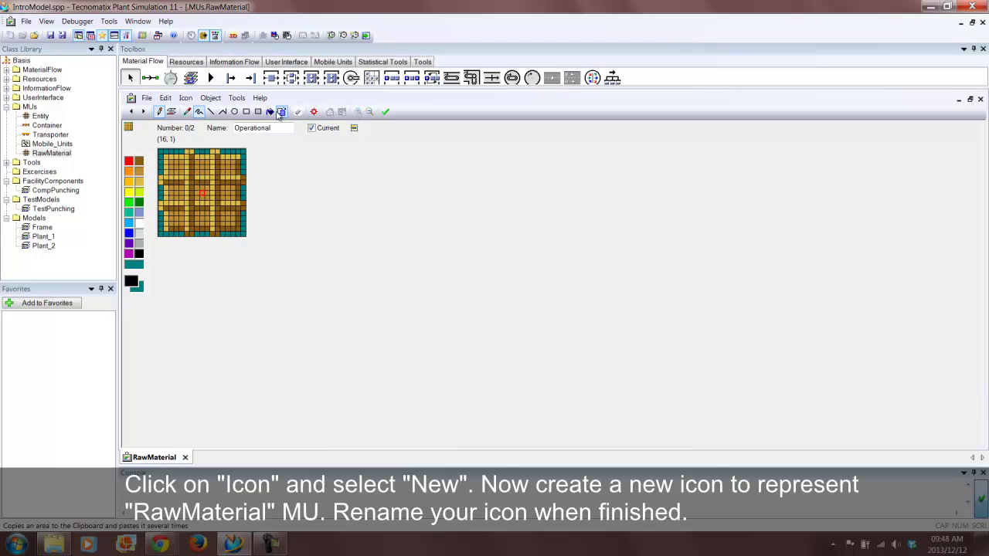
pyautogui.click(186, 98)
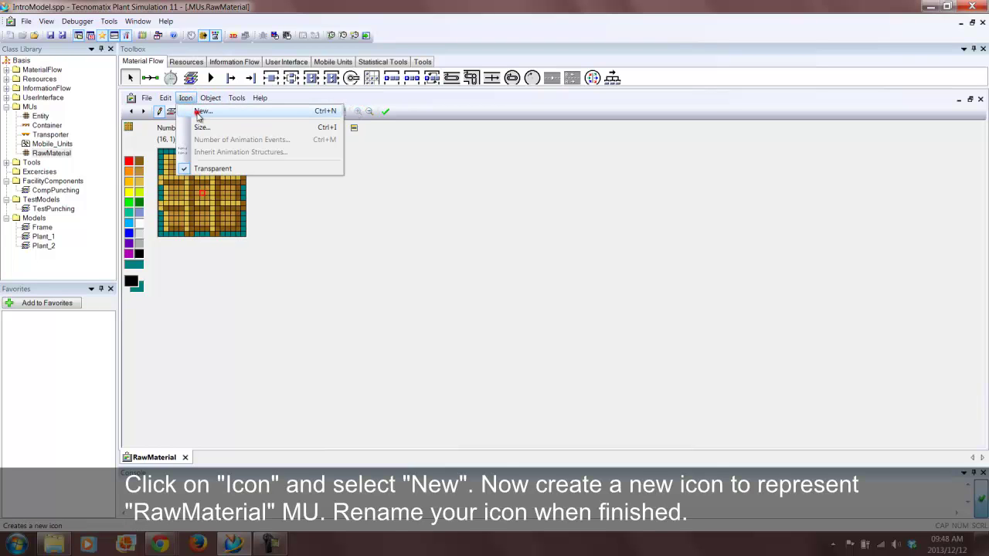
pyautogui.click(199, 111)
# Draw a grey circle about 12 pixels wide centred in the new icon and fill it with grey
pyautogui.click(234, 111)
pyautogui.click(139, 244)
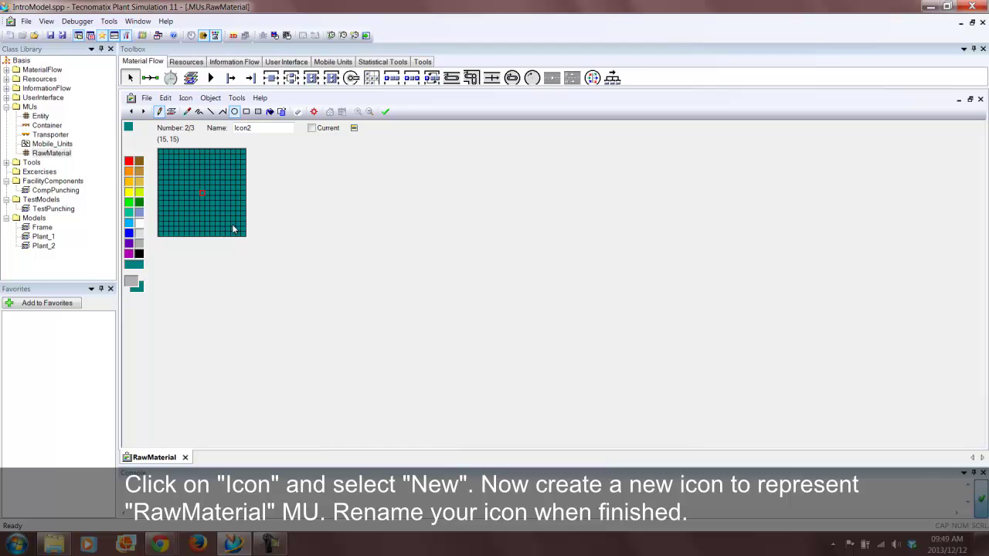
pyautogui.moveTo(234, 228); pyautogui.dragTo(171, 163)
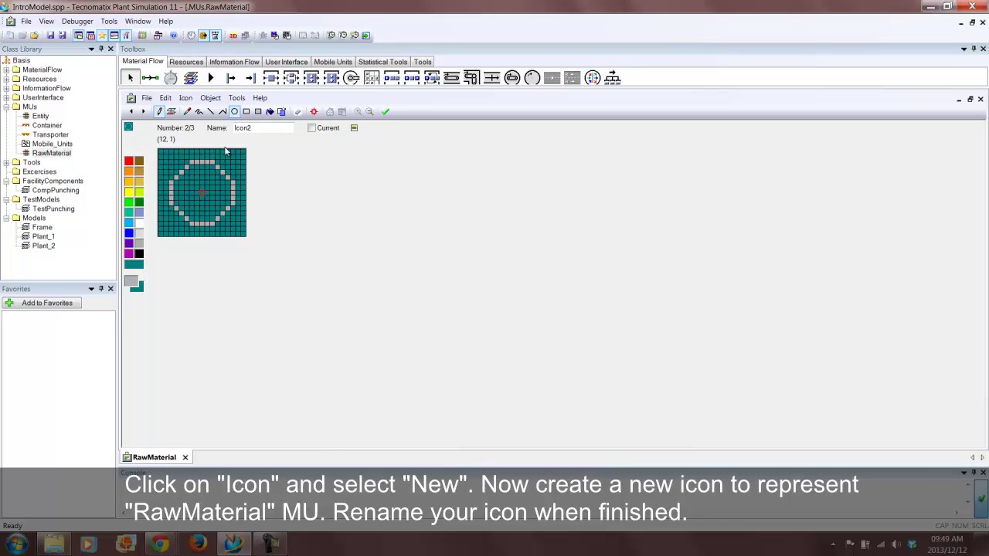
pyautogui.click(270, 112)
pyautogui.click(210, 168)
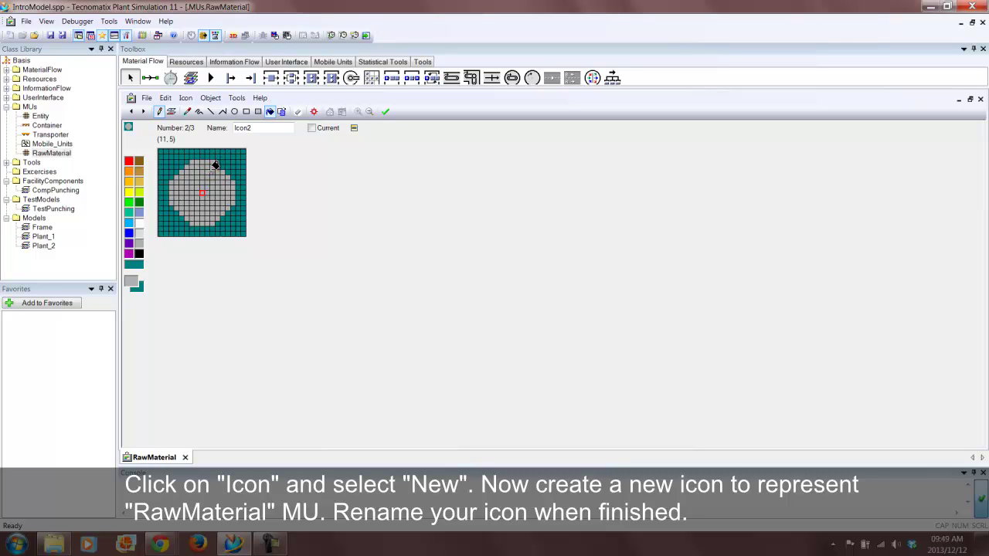
# Draw a small light blue circle at the centre of the grey disc and fill it with the same blue
pyautogui.click(234, 111)
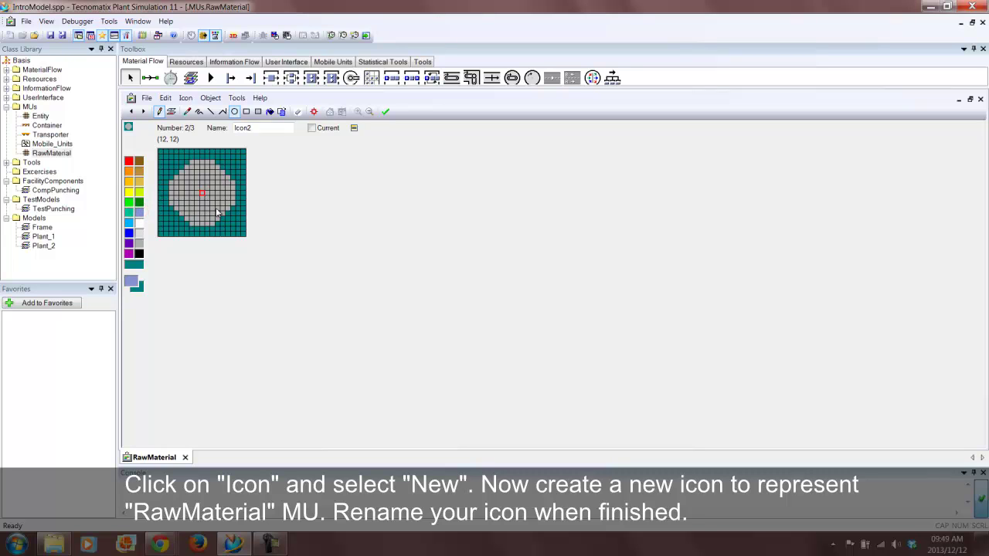
pyautogui.moveTo(211, 202); pyautogui.dragTo(191, 186)
pyautogui.click(270, 112)
# Name the new icon RawMatl, make it the current icon and apply the changes
pyautogui.doubleClick(253, 130)
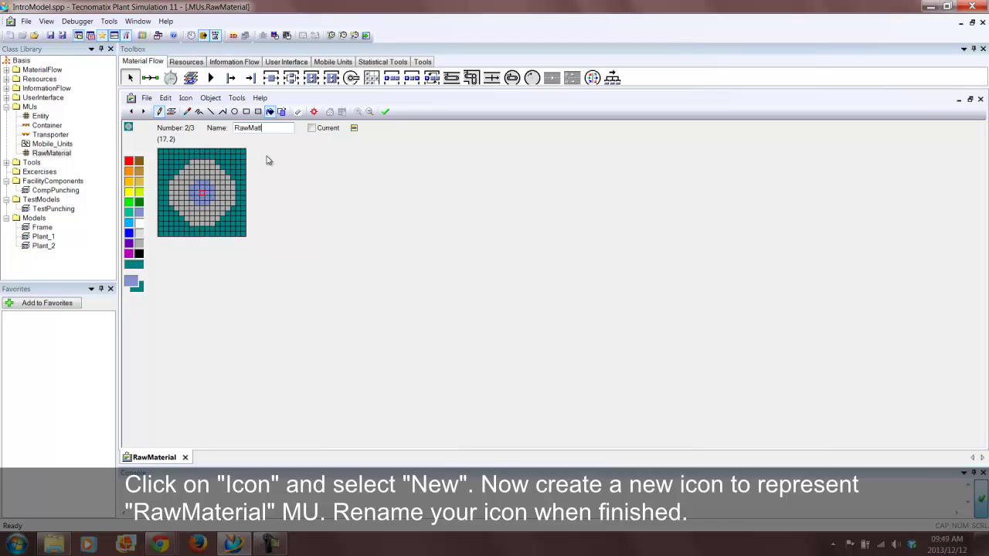
pyautogui.click(312, 128)
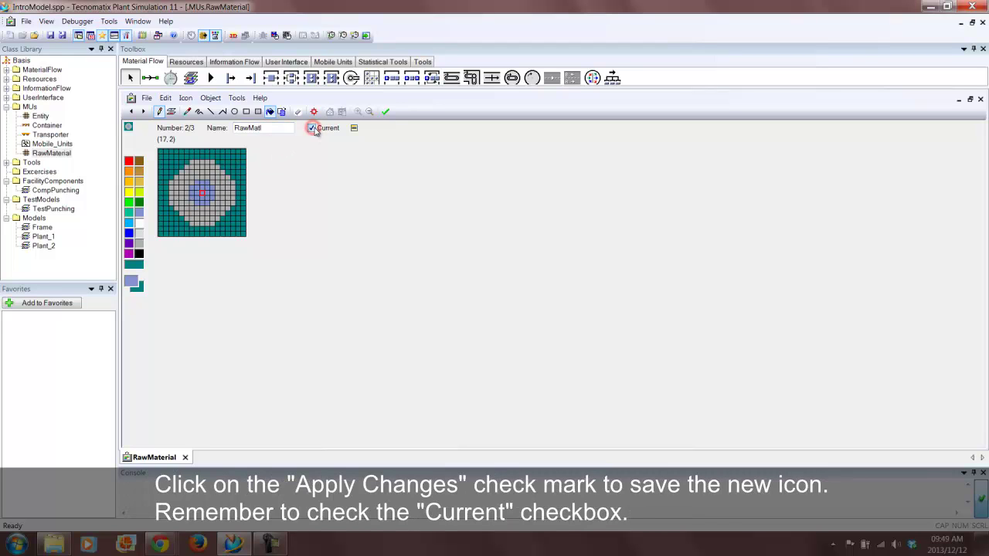
pyautogui.click(385, 112)
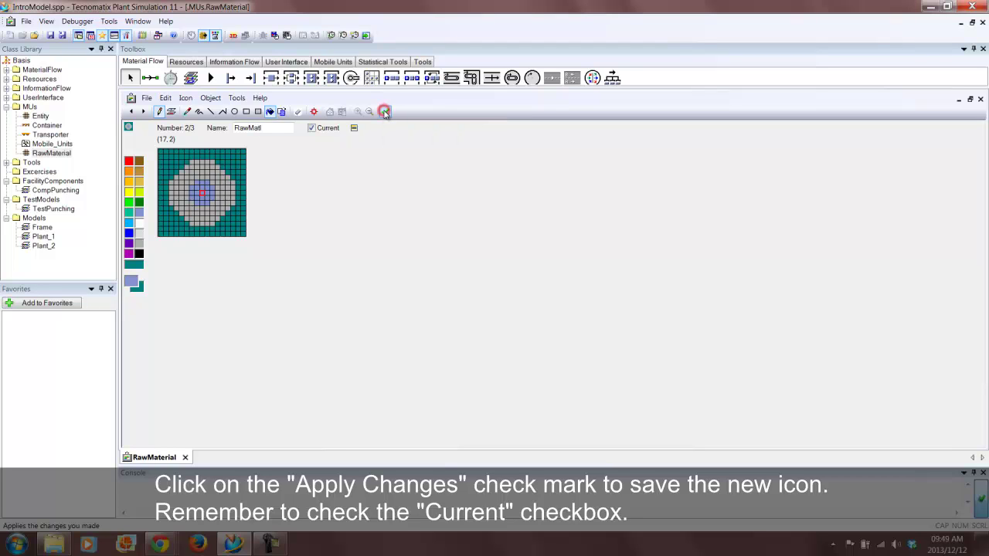
pyautogui.click(147, 98)
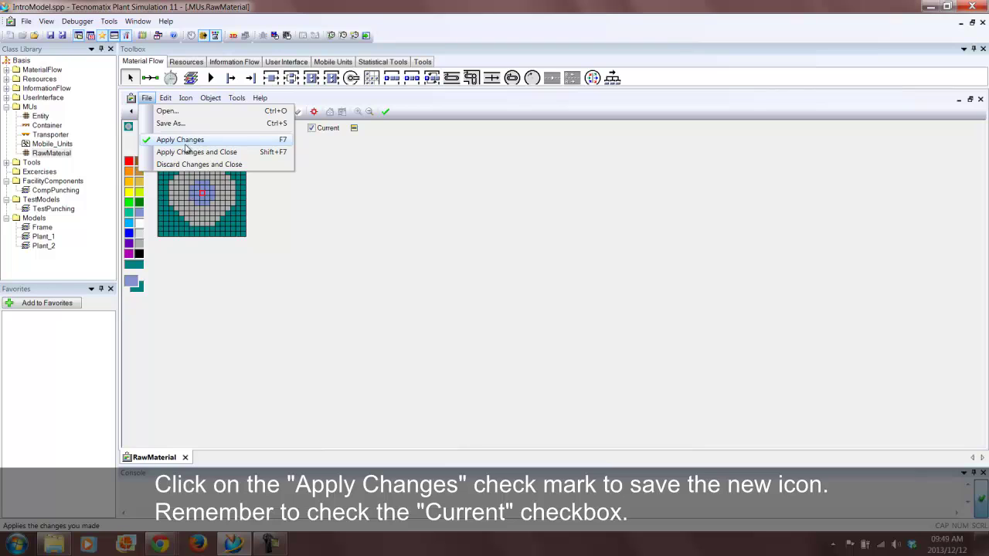
pyautogui.click(183, 141)
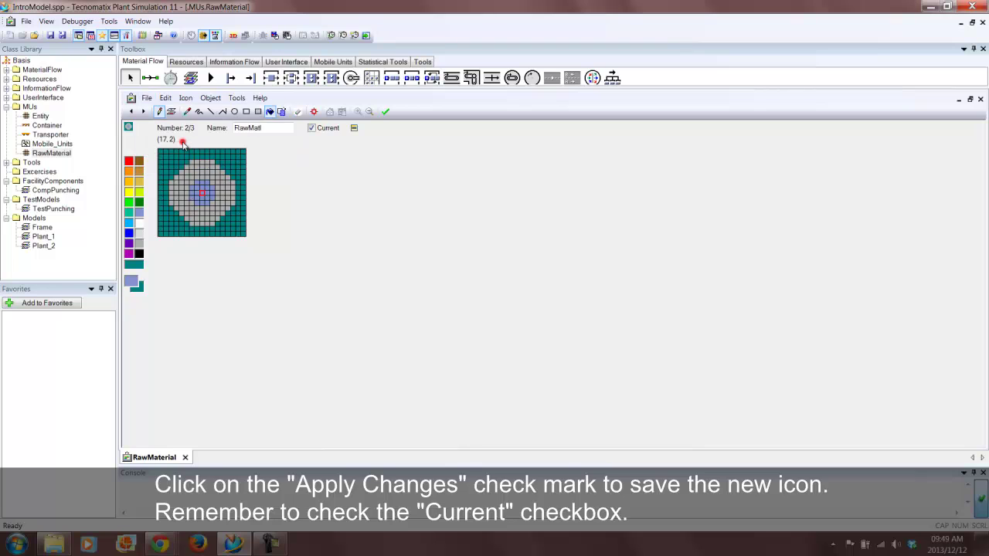
# Delete the two old crate icons of RawMaterial, then apply the changes and close the icon editor
pyautogui.click(143, 112)
pyautogui.click(164, 98)
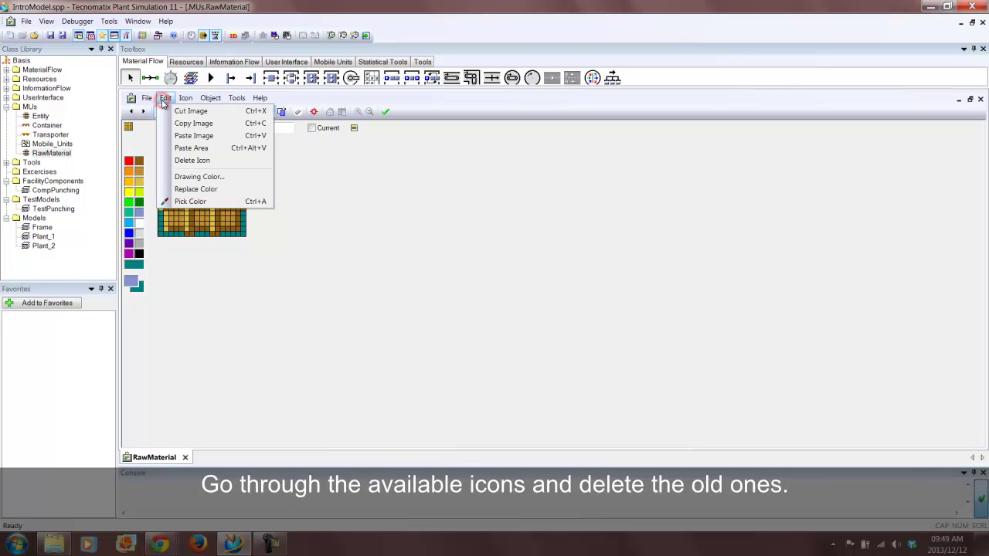
pyautogui.click(187, 158)
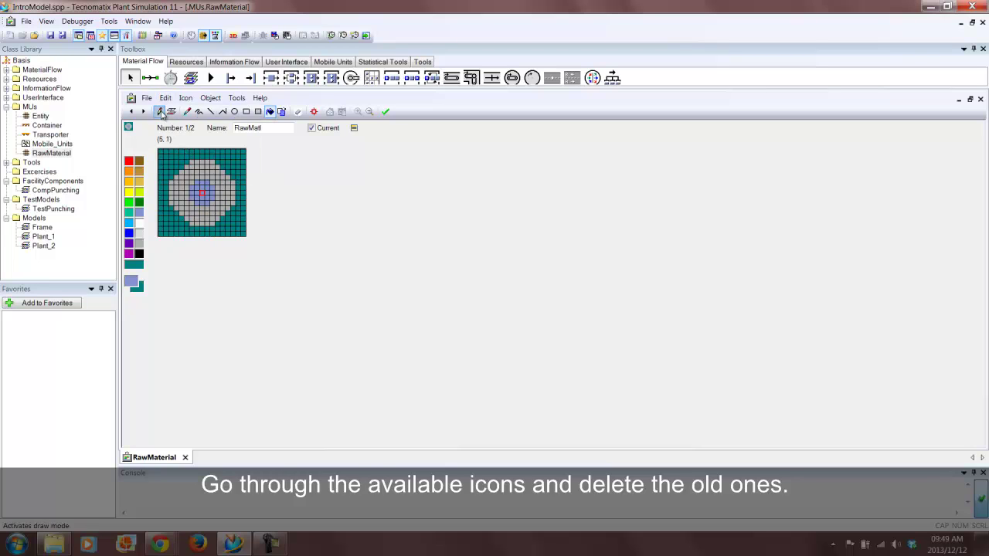
pyautogui.click(143, 112)
pyautogui.click(164, 99)
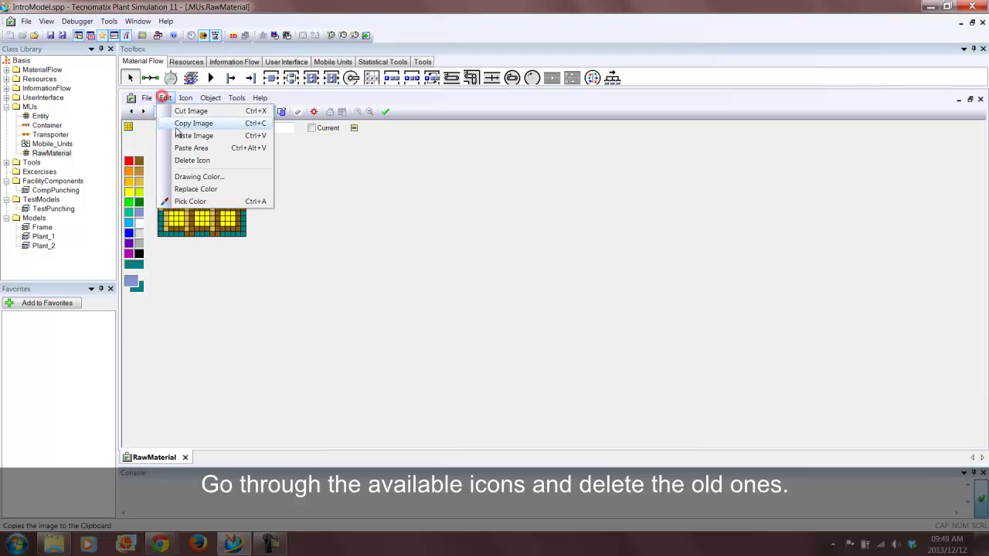
pyautogui.click(185, 159)
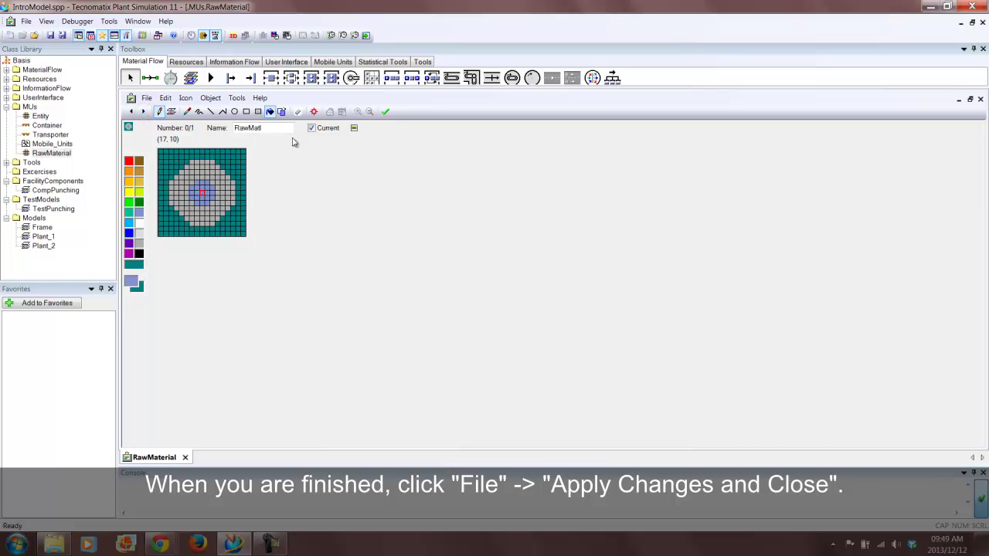
pyautogui.click(146, 98)
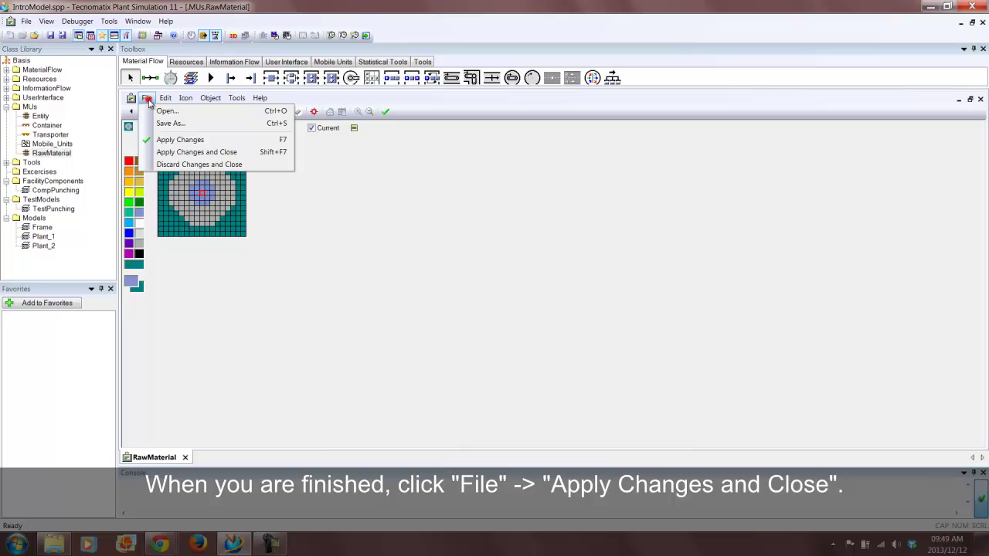
pyautogui.click(170, 153)
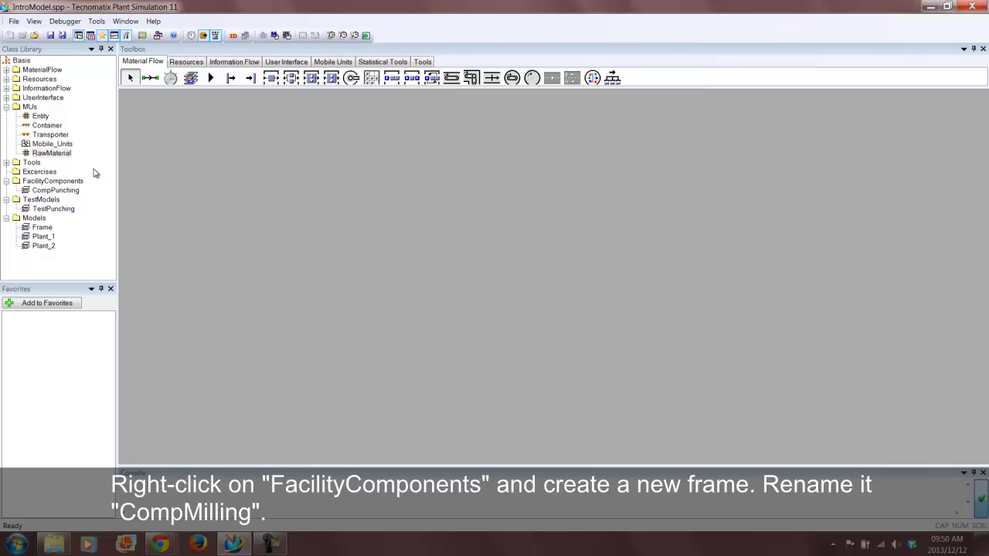
# Create a new frame in the FacilityComponents folder and name it CompMilling
pyautogui.rightClick(59, 182)
pyautogui.moveTo(121, 191)
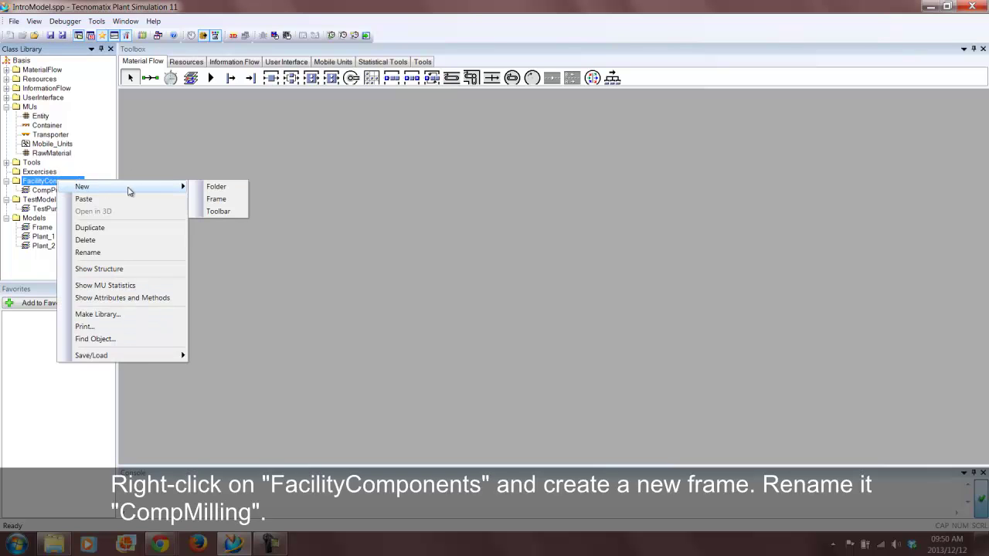
pyautogui.click(216, 199)
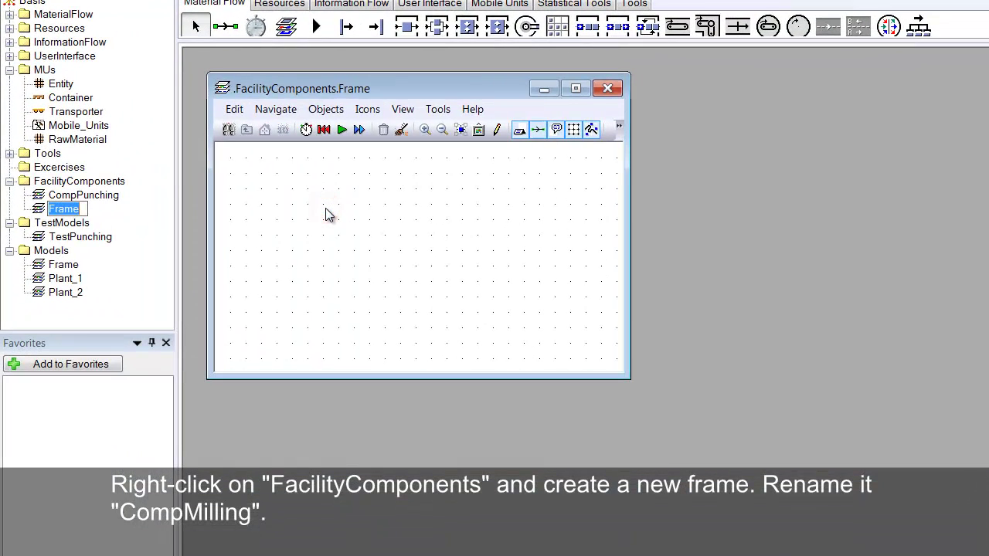
pyautogui.write('CompMilling')
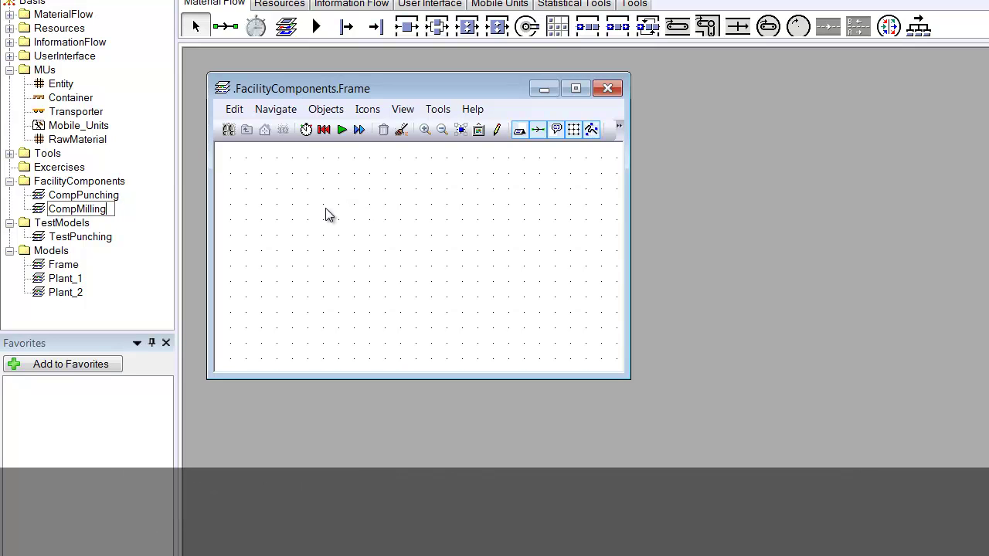
pyautogui.press('Return')
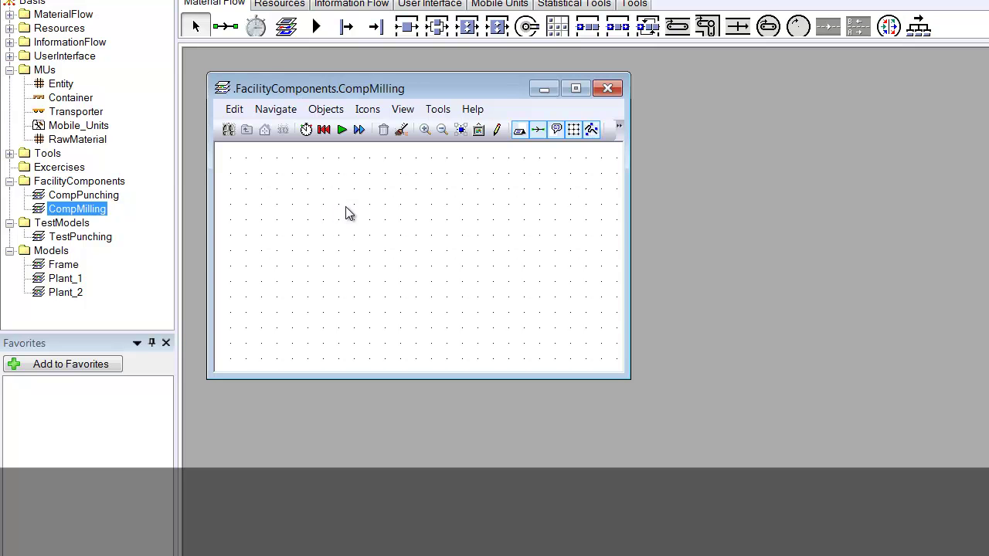
# Place two Interface objects in the CompMilling frame, level with each other with a wide gap between them
pyautogui.click(575, 88)
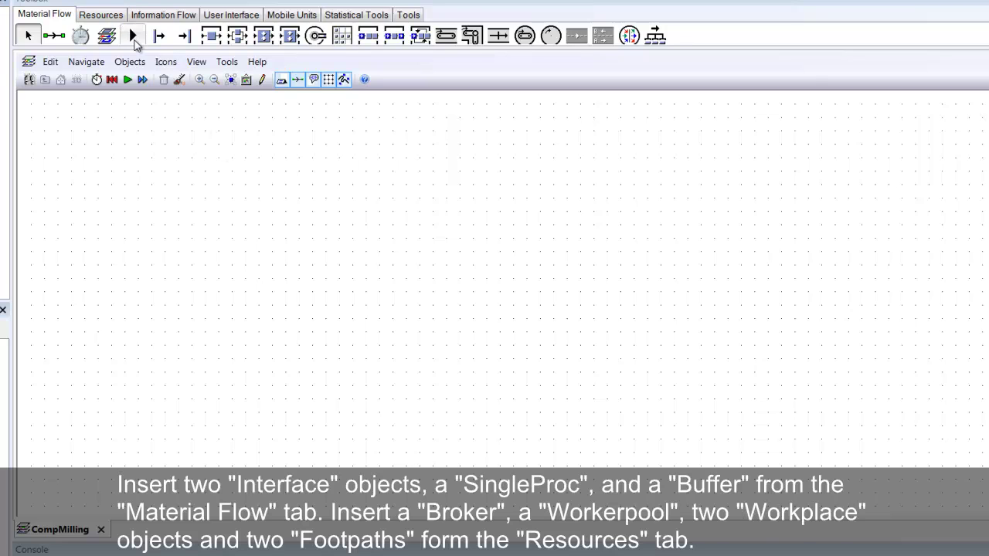
pyautogui.click(133, 35)
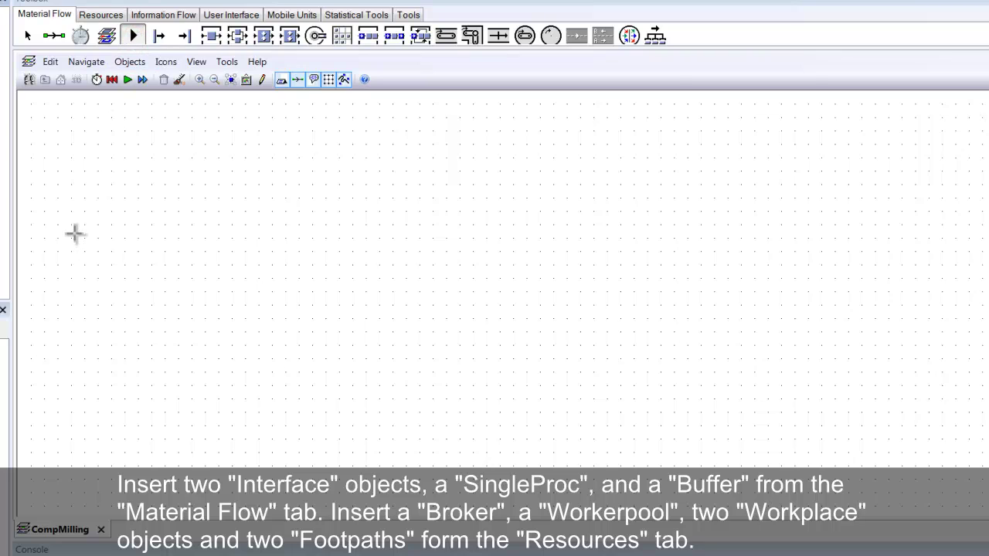
pyautogui.click(51, 253)
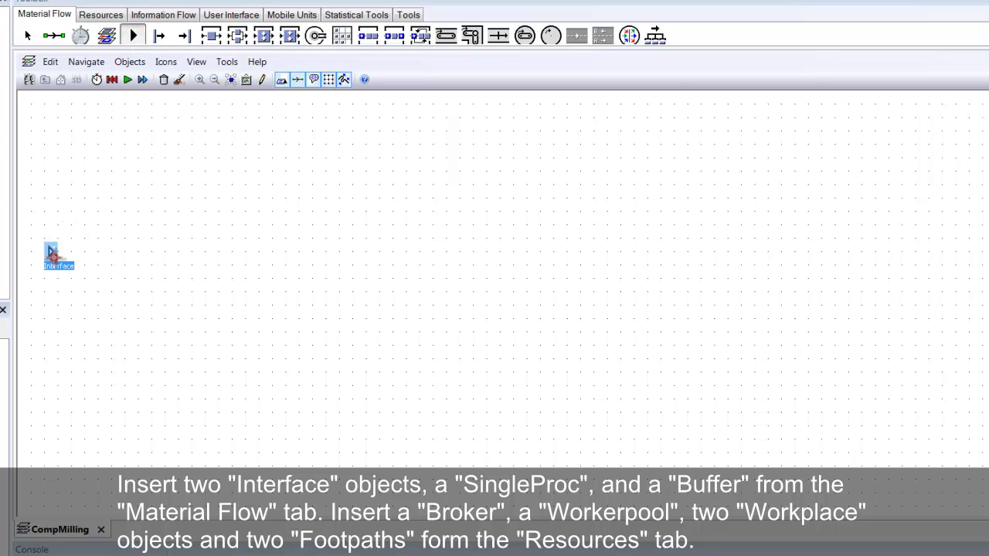
pyautogui.click(468, 249)
pyautogui.rightClick(506, 209)
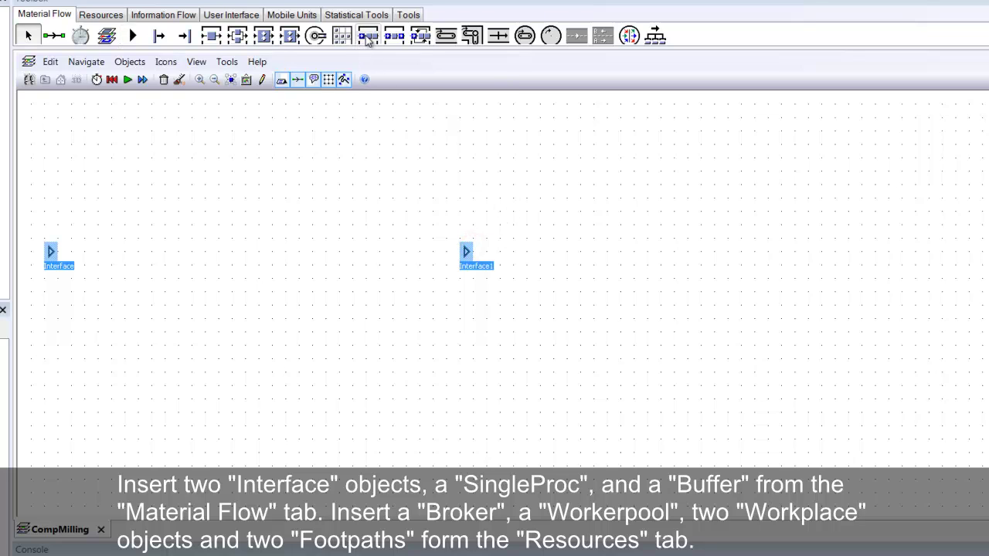
# Place a Buffer just after the first Interface and a SingleProc just before the second one, level with both
pyautogui.click(394, 37)
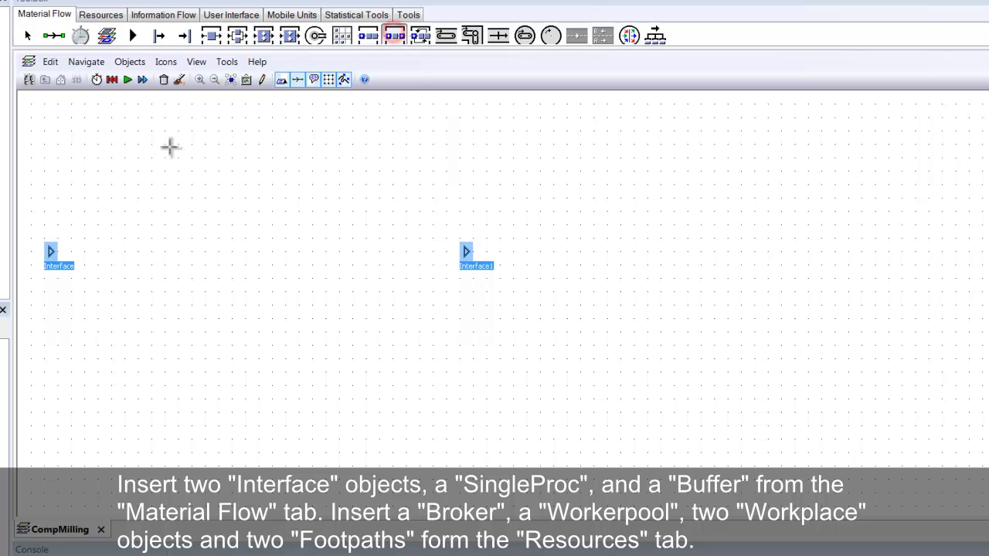
pyautogui.click(111, 255)
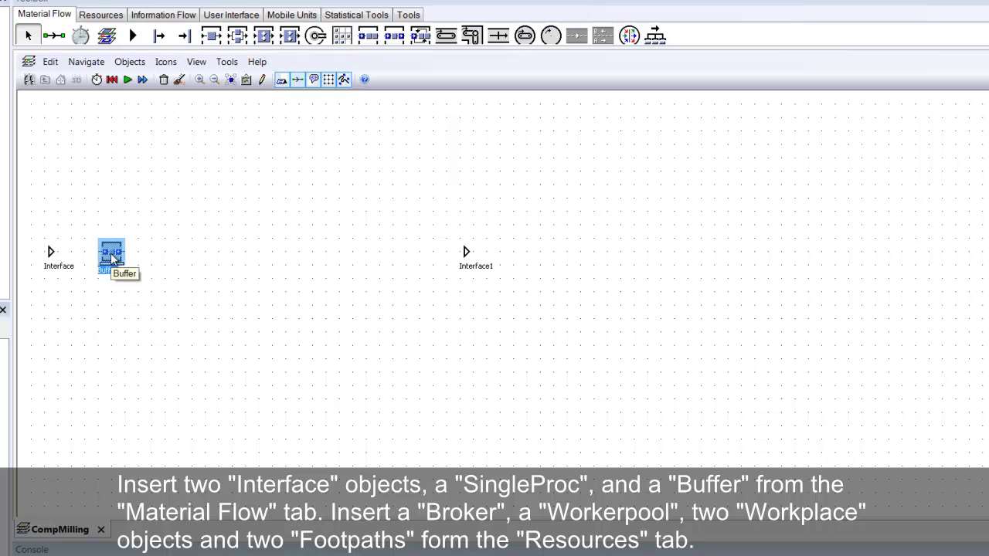
pyautogui.click(211, 34)
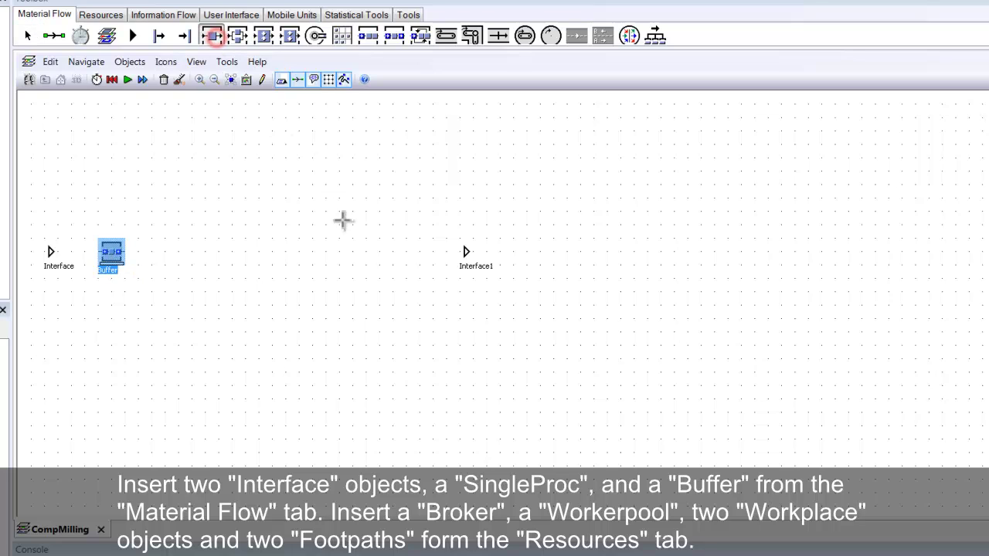
pyautogui.click(418, 252)
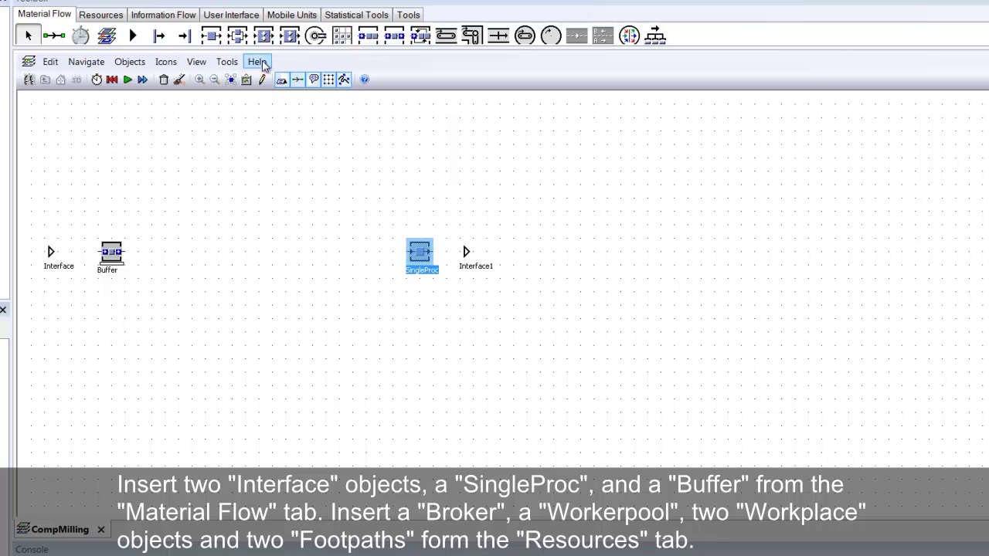
# Place a Broker in the upper-left corner of the CompMilling frame and a WorkerPool a short distance beside it
pyautogui.click(109, 15)
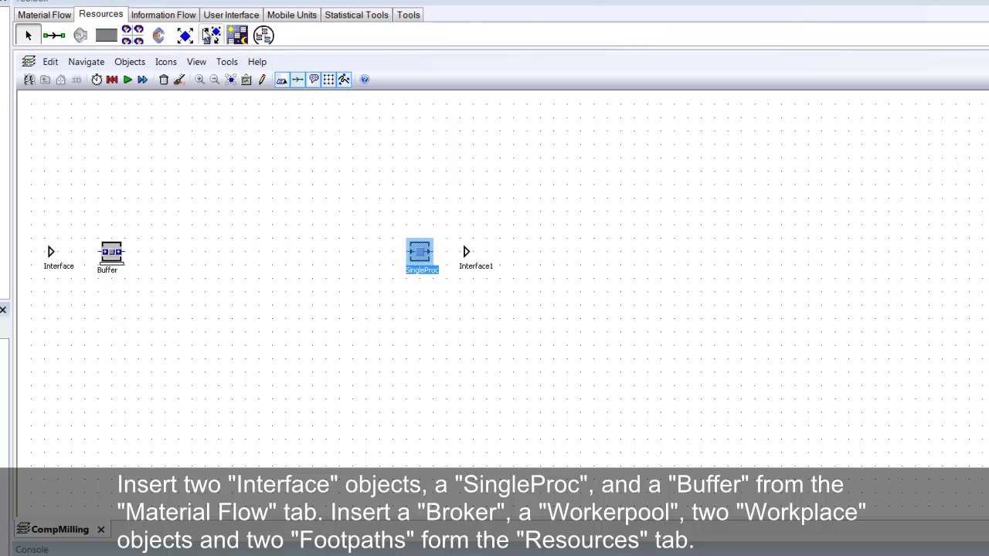
pyautogui.click(212, 36)
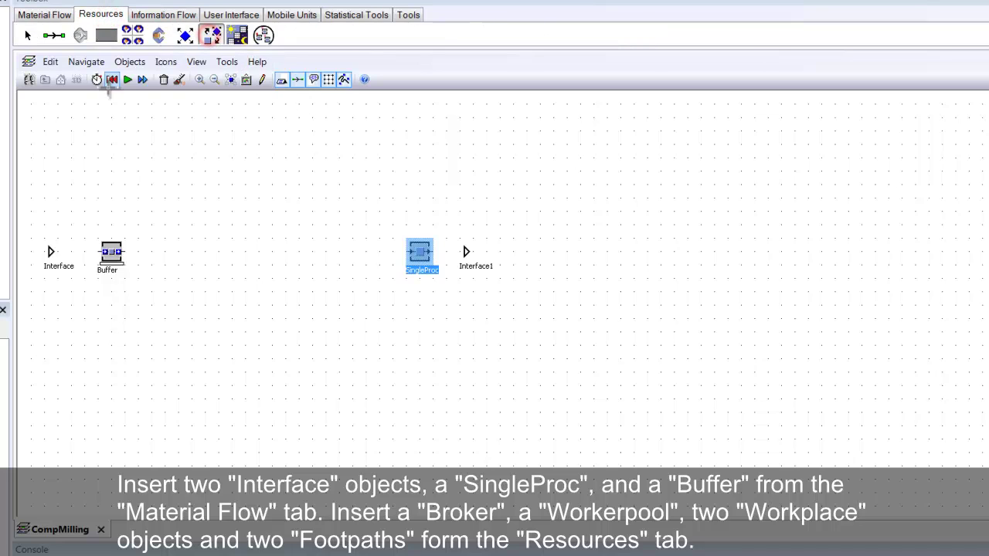
pyautogui.click(38, 109)
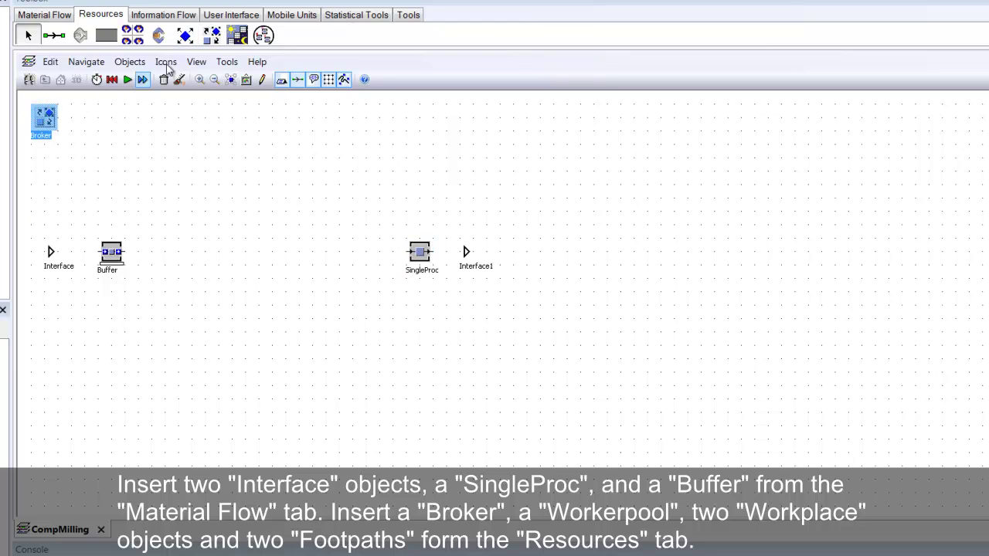
pyautogui.click(132, 35)
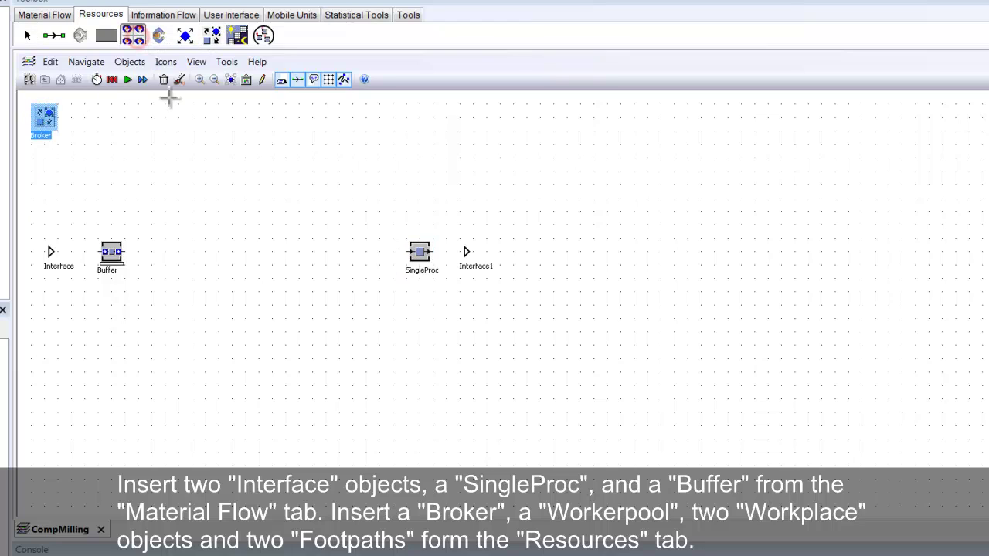
pyautogui.click(177, 116)
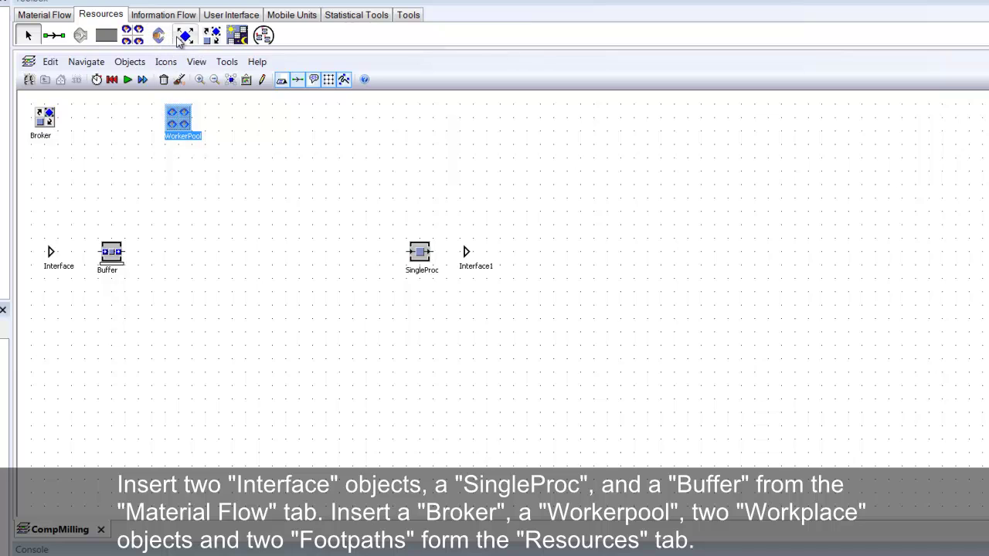
# Place one Workplace directly above the Buffer and a second one directly above the SingleProc
pyautogui.click(82, 35)
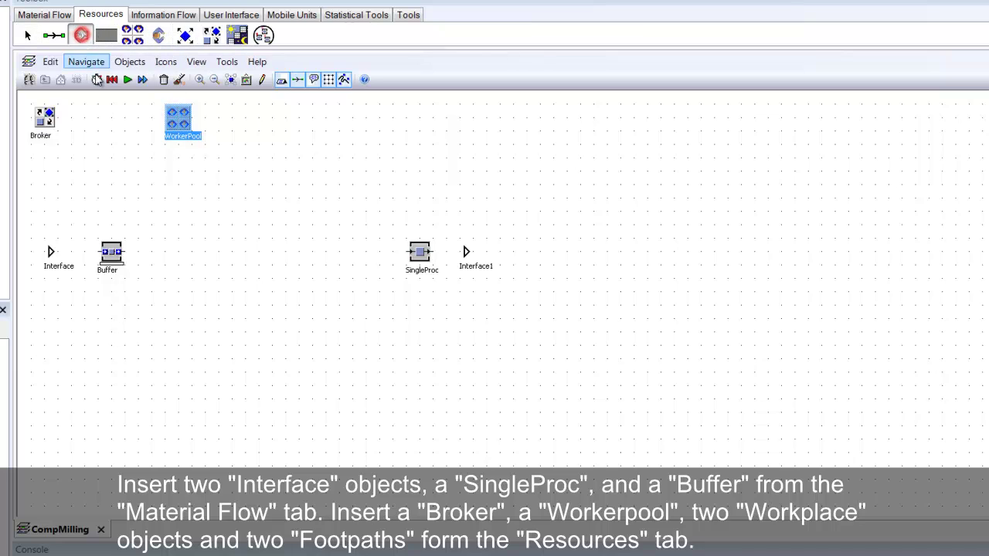
pyautogui.click(112, 226)
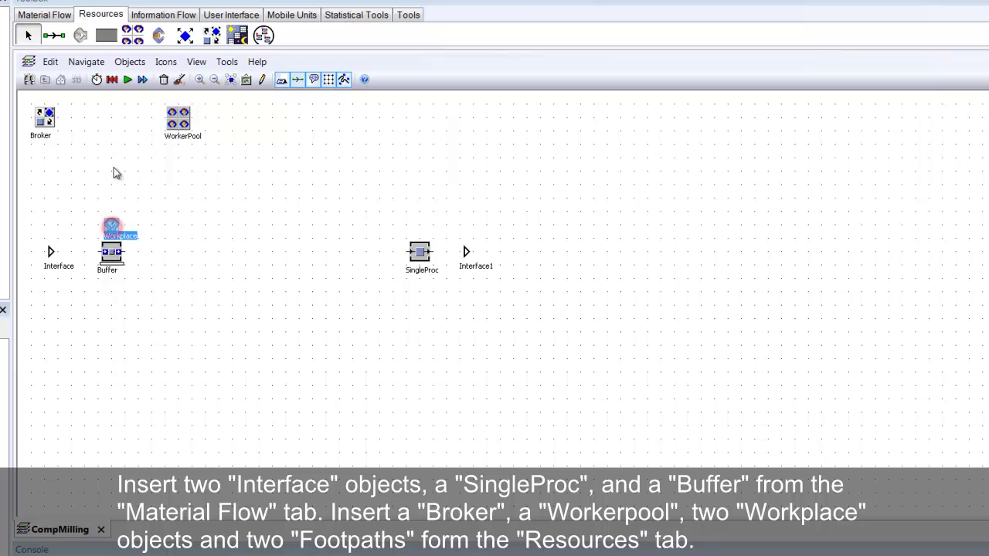
pyautogui.click(81, 35)
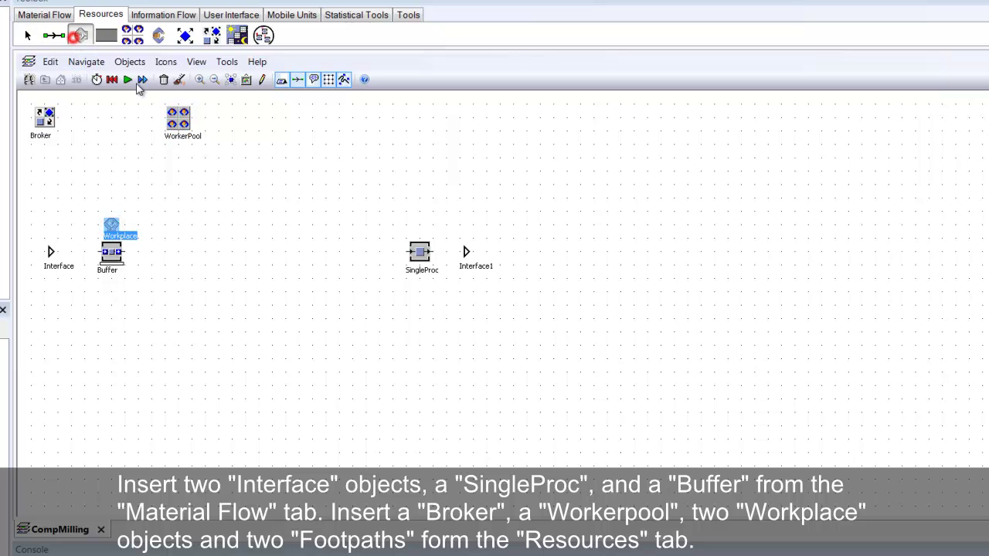
pyautogui.click(420, 229)
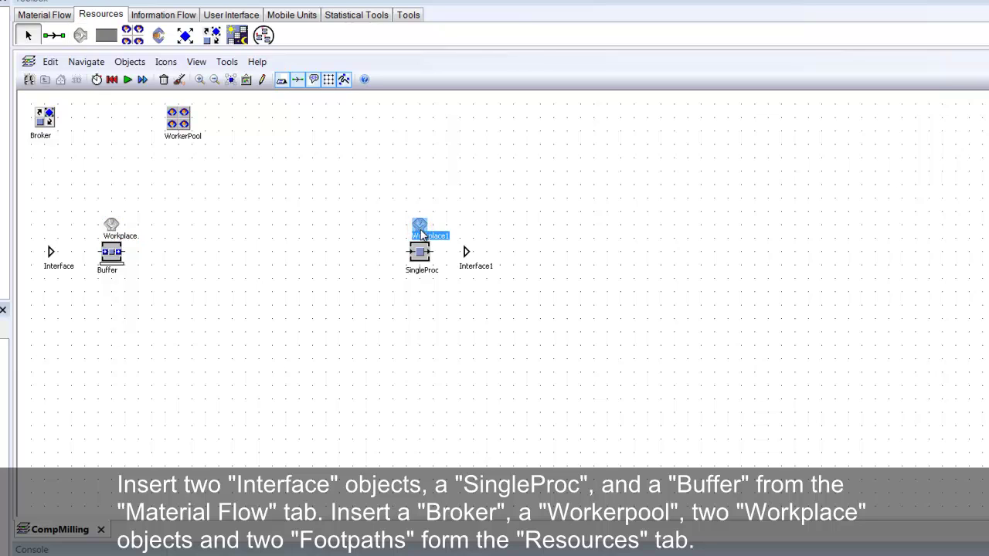
# Draw a straight FootPath about 6 m long from just below the WorkerPool to the Workplace above the Buffer
pyautogui.click(105, 36)
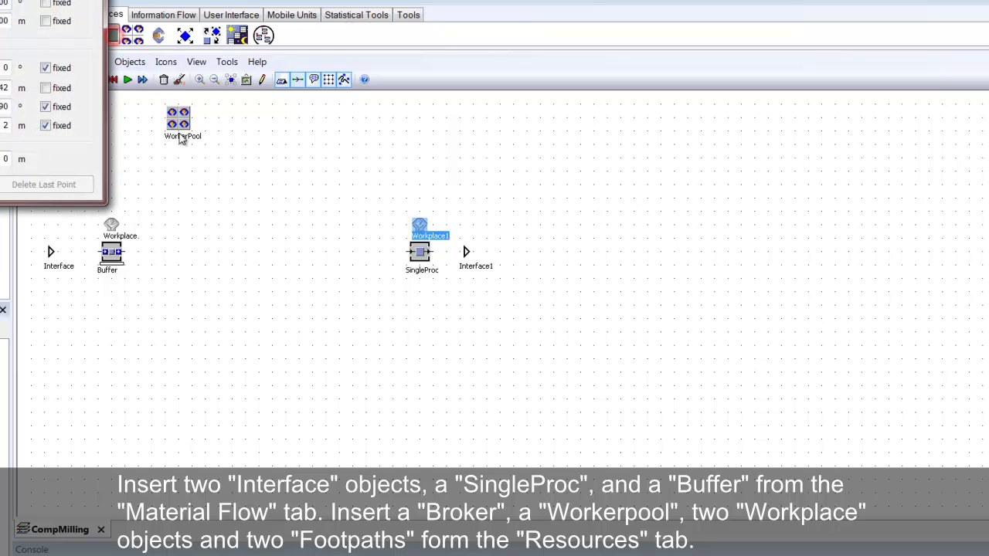
pyautogui.moveTo(1, 2); pyautogui.dragTo(703, 161)
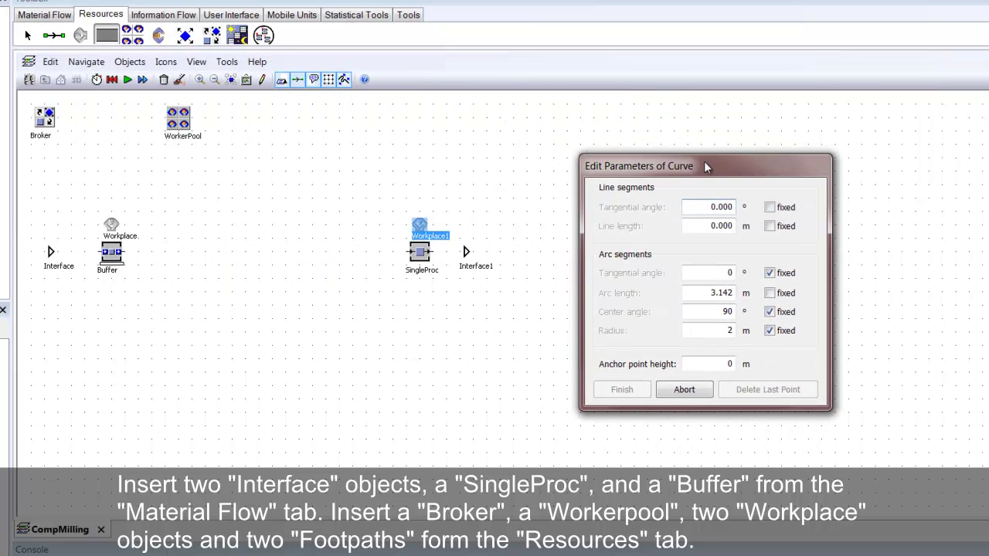
pyautogui.click(177, 146)
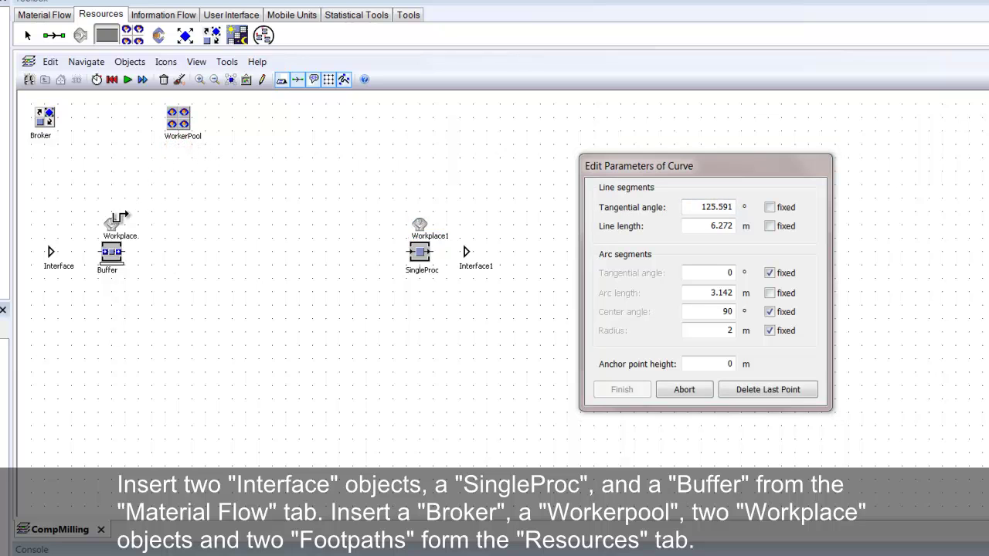
pyautogui.click(124, 212)
pyautogui.rightClick(166, 214)
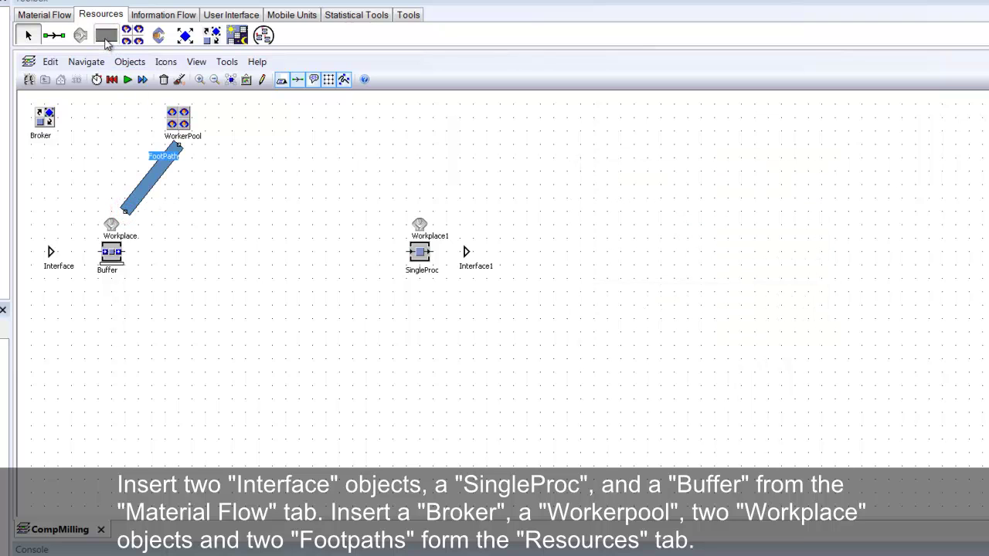
# Draw a second, horizontal FootPath spanning the gap between the Buffer and the SingleProc
pyautogui.click(106, 34)
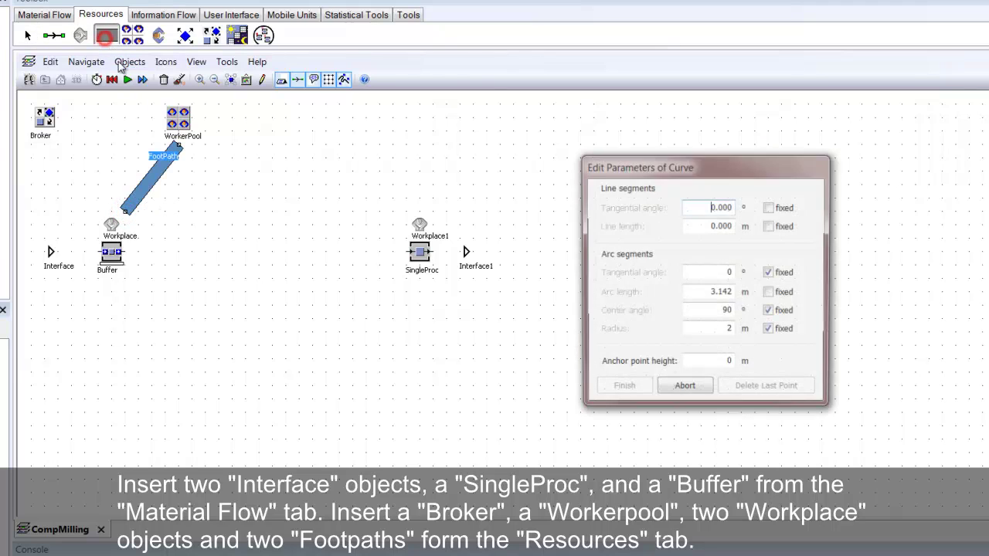
pyautogui.click(135, 251)
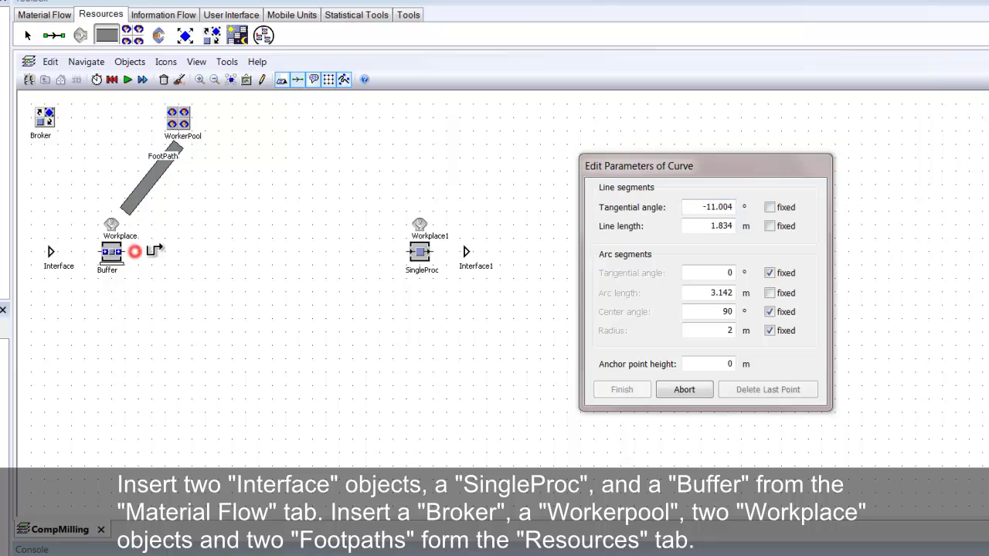
pyautogui.click(391, 255)
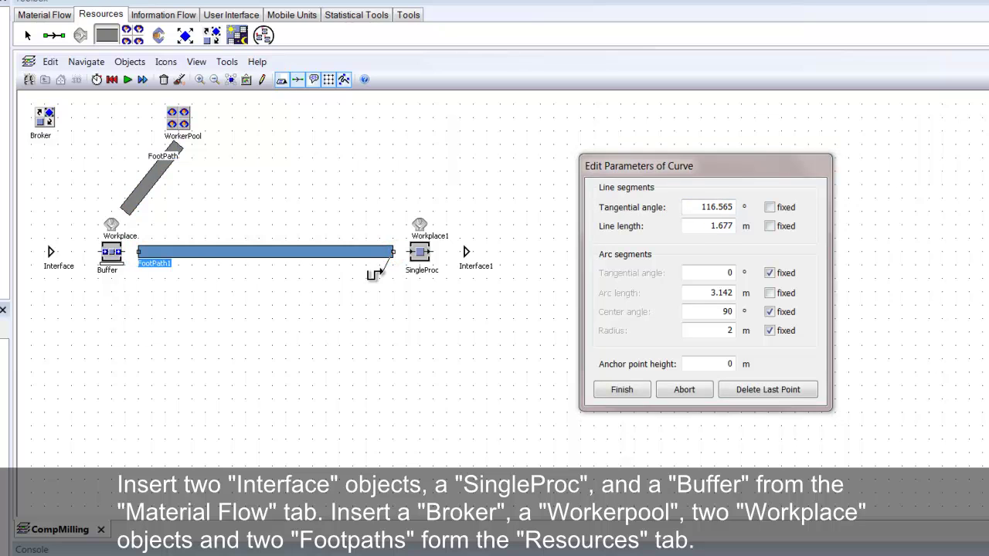
pyautogui.rightClick(372, 272)
pyautogui.click(351, 187)
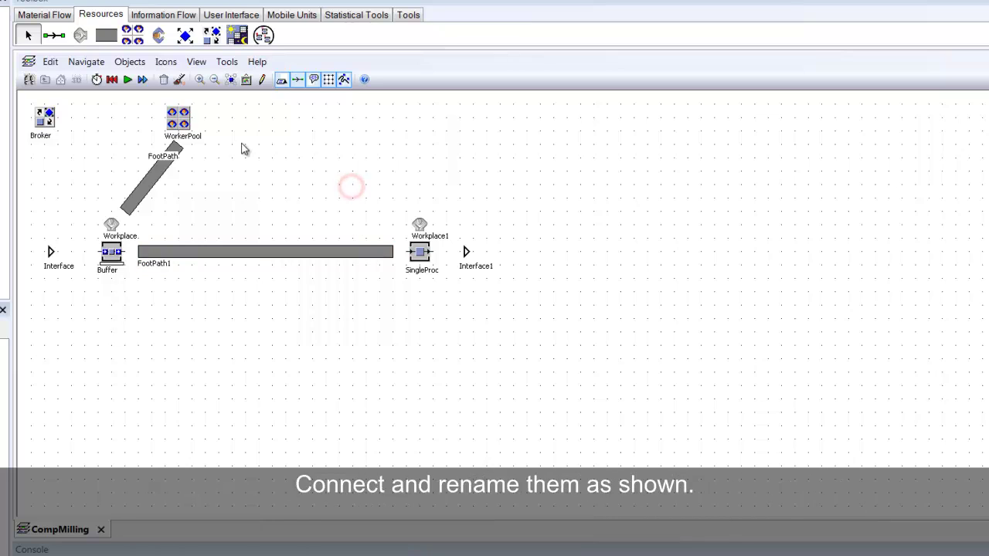
# Connect the WorkerPool through the first FootPath to the Buffer's Workplace, and on through the second FootPath to the SingleProc's Workplace
pyautogui.keyDown('ctrl'); pyautogui.click(54, 36); pyautogui.keyUp('ctrl')
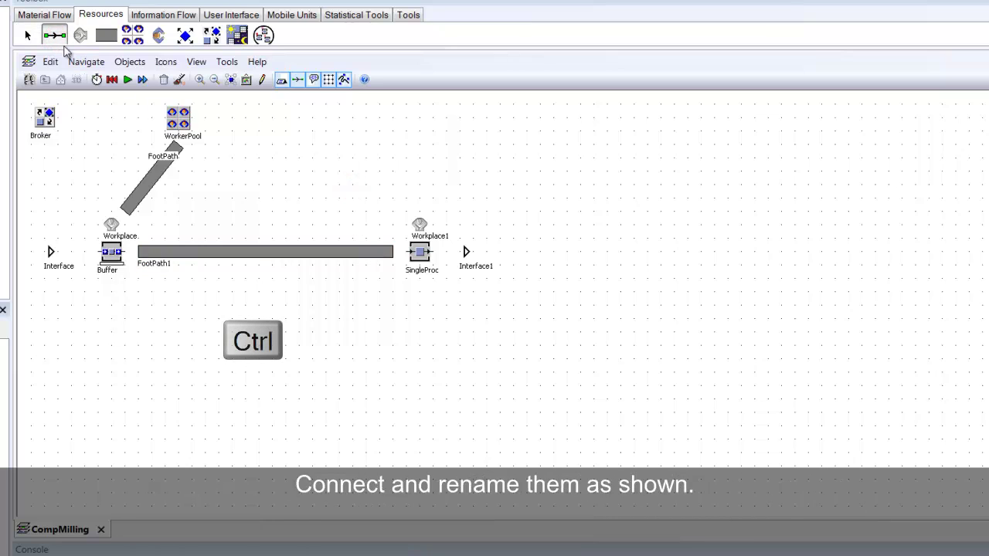
pyautogui.click(177, 118)
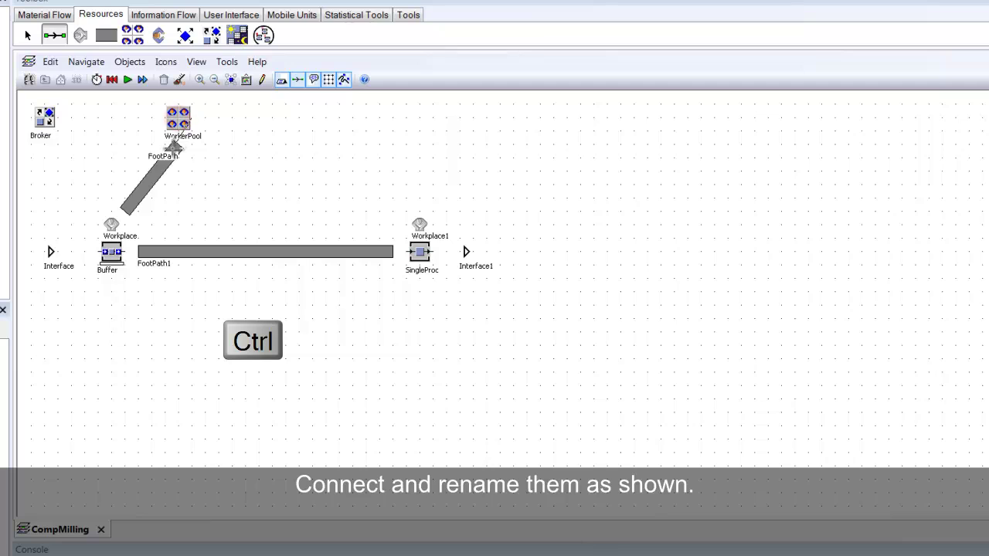
pyautogui.click(172, 146)
pyautogui.click(129, 205)
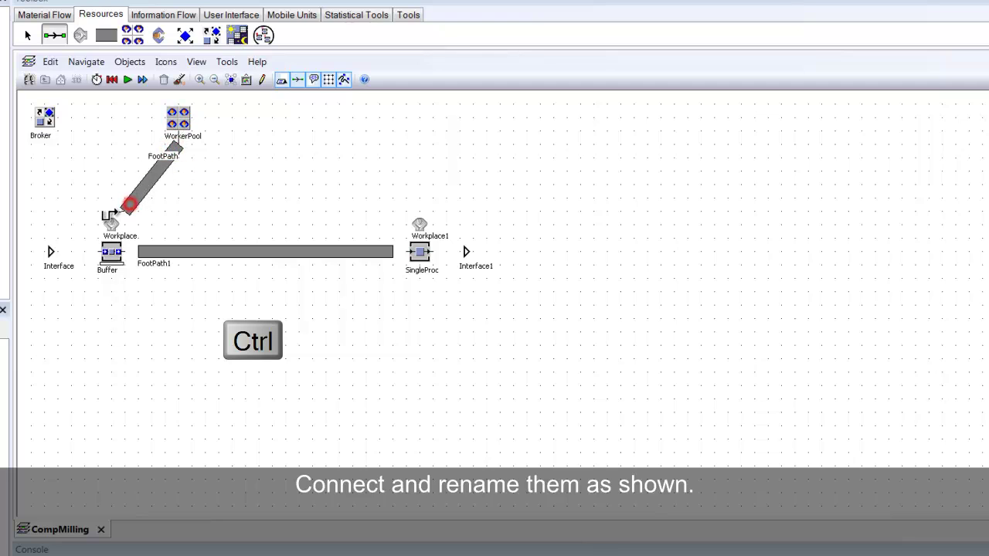
pyautogui.click(111, 224)
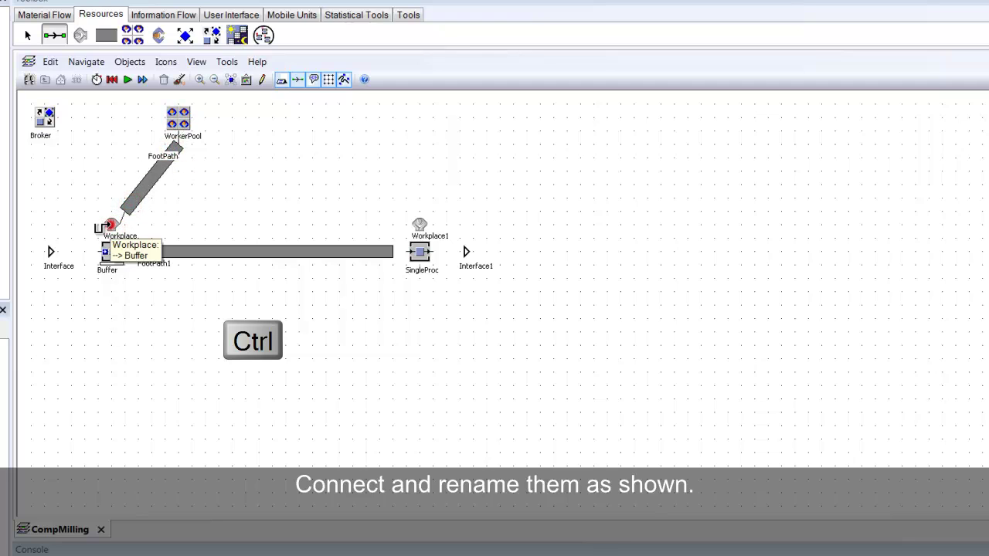
pyautogui.click(147, 251)
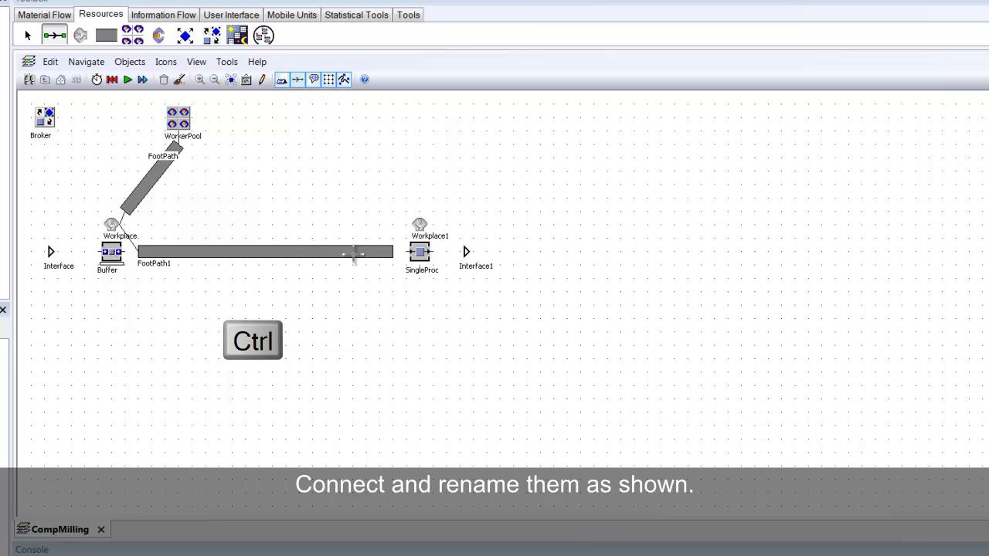
pyautogui.click(386, 251)
pyautogui.click(419, 224)
pyautogui.rightClick(379, 174)
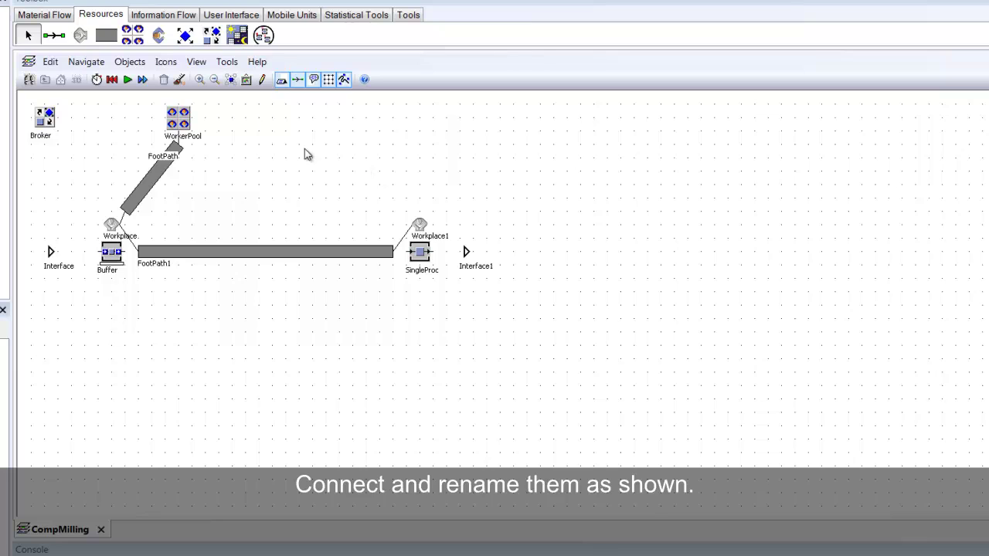
# Rename the Workplace above the Buffer to PickUp
pyautogui.press('F2')
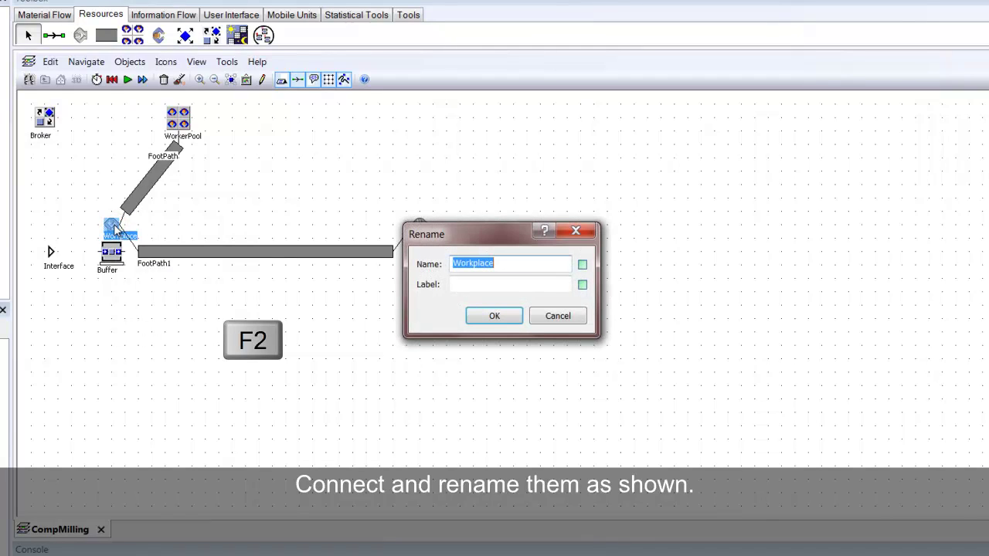
pyautogui.write('PickUp')
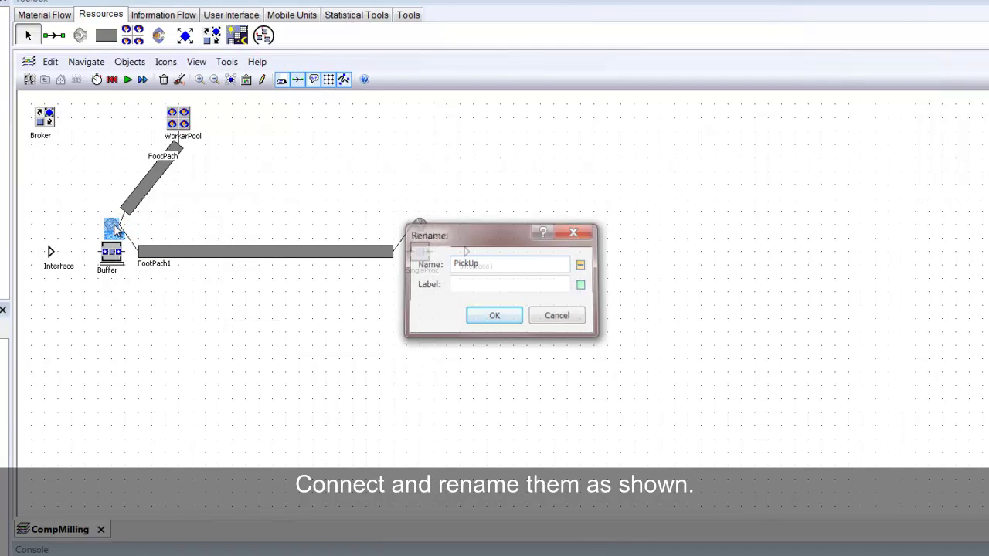
pyautogui.press('Return')
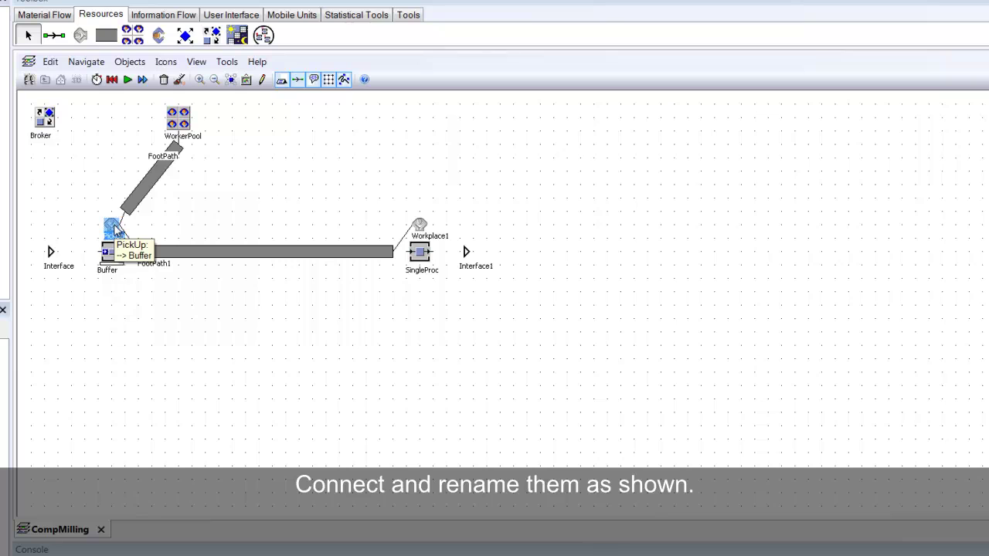
# Rename the Workplace above the SingleProc to DropOff
pyautogui.doubleClick(421, 225)
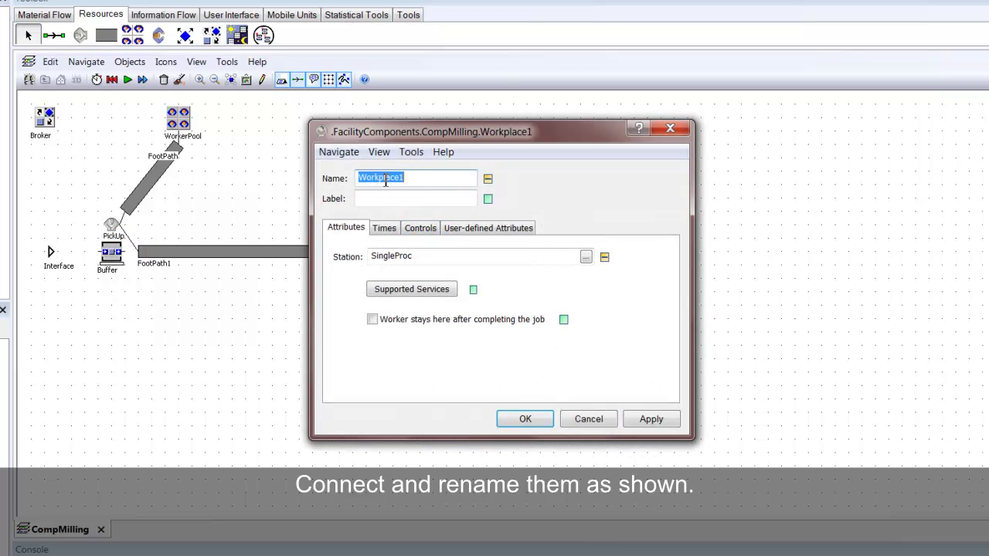
pyautogui.click(533, 422)
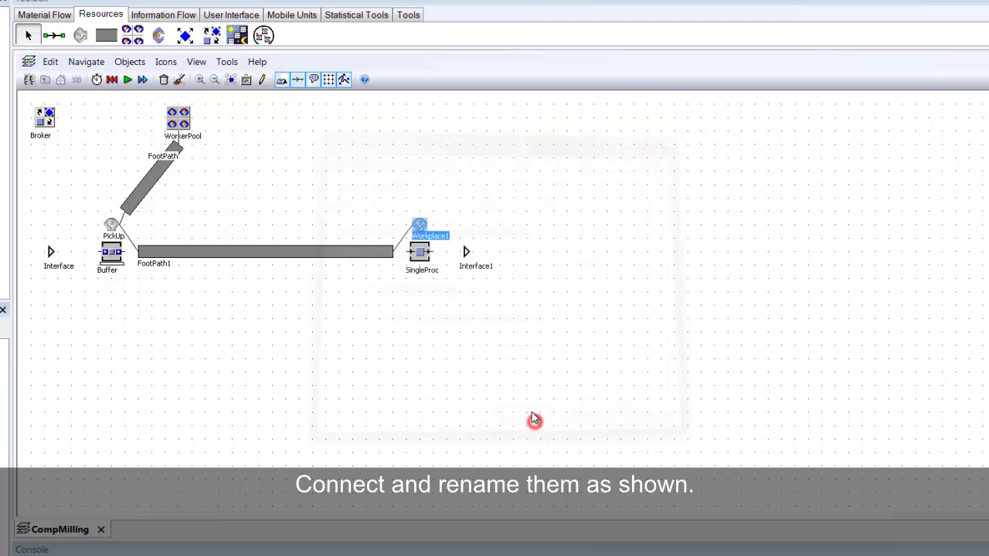
pyautogui.press('F2')
pyautogui.write('DropOff')
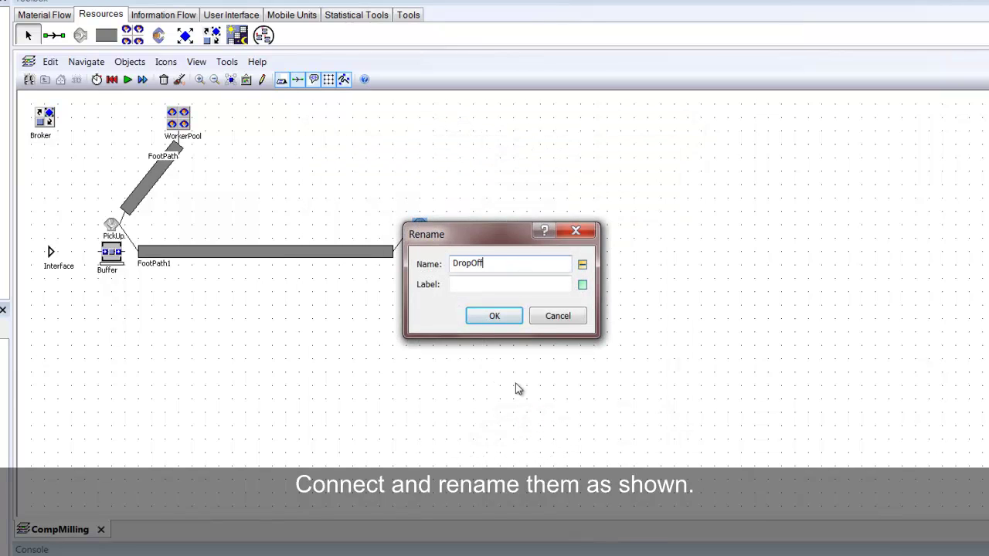
pyautogui.press('Return')
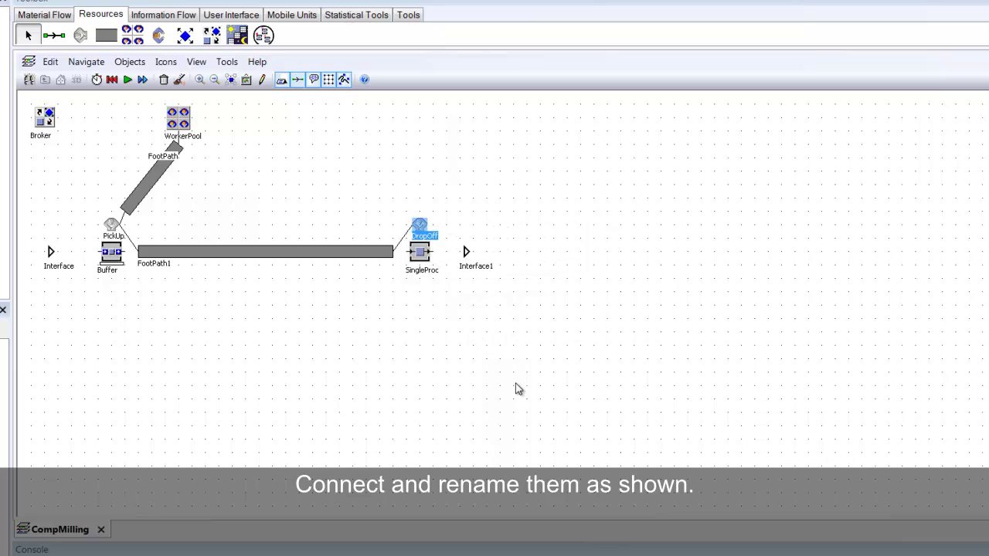
# Rename the Interface in front of the Buffer to In
pyautogui.click(51, 253)
pyautogui.press('F2')
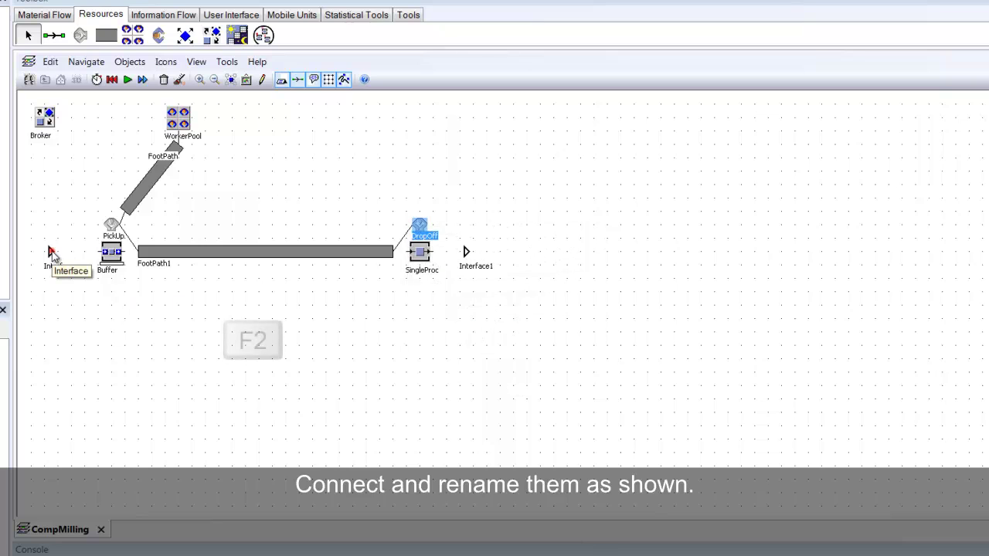
pyautogui.write('In')
pyautogui.press('Return')
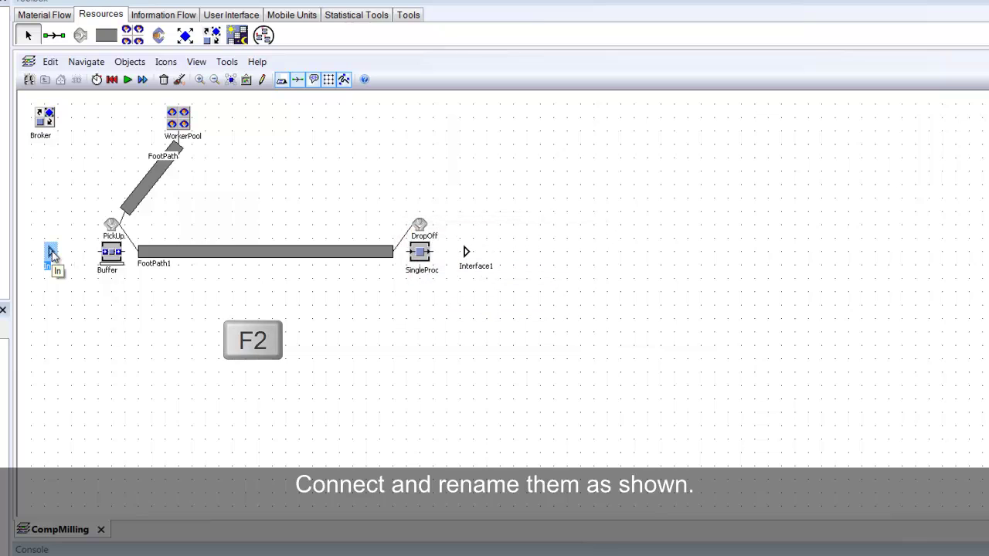
# Rename the Interface behind the SingleProc to Out
pyautogui.click(466, 252)
pyautogui.press('F2')
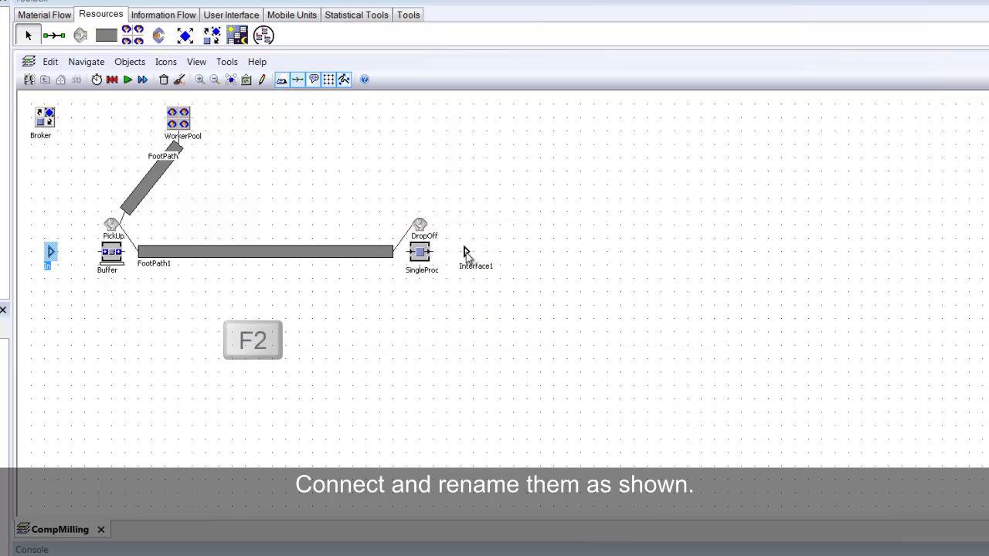
pyautogui.write('Out')
pyautogui.press('Return')
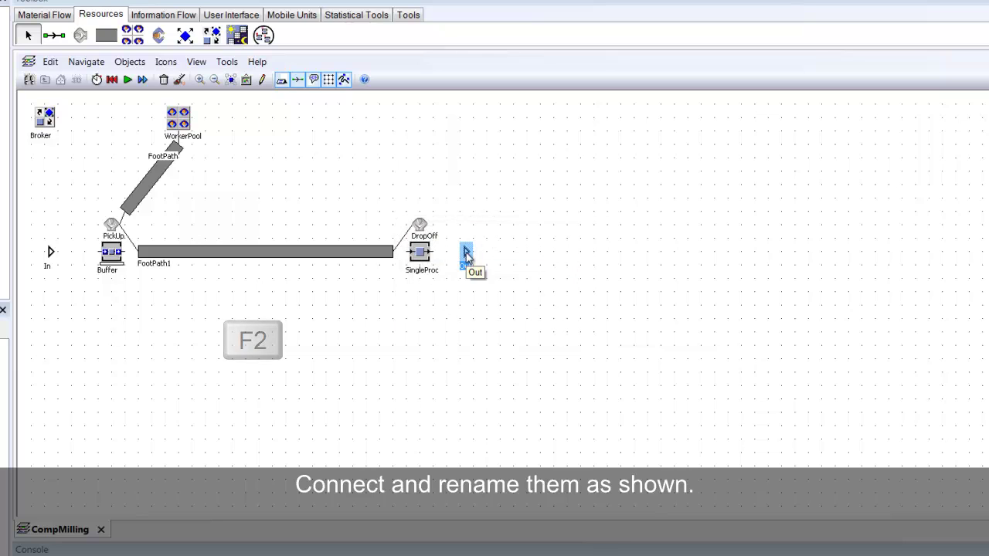
# Rename the SingleProc to Milling
pyautogui.click(420, 252)
pyautogui.press('F2')
pyautogui.write('M')
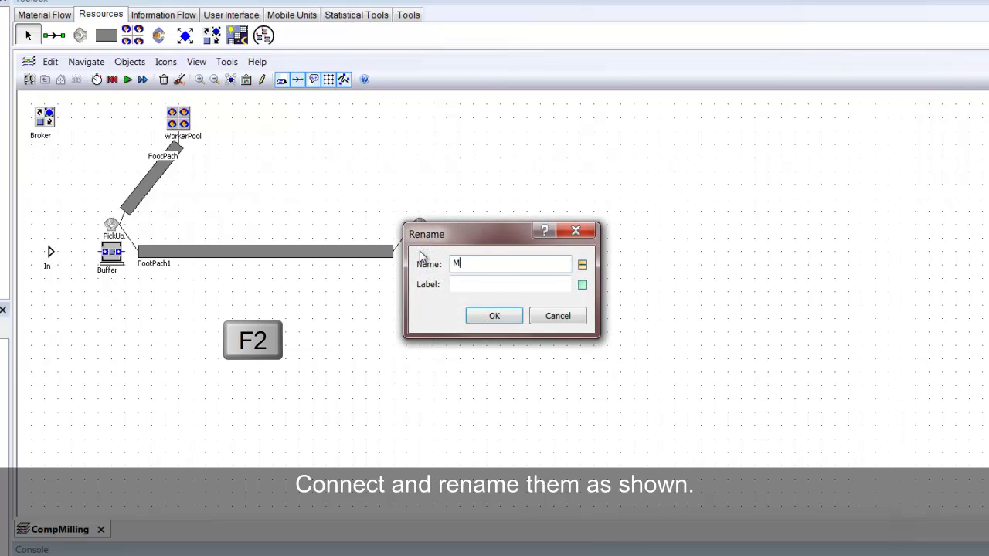
pyautogui.write('illing')
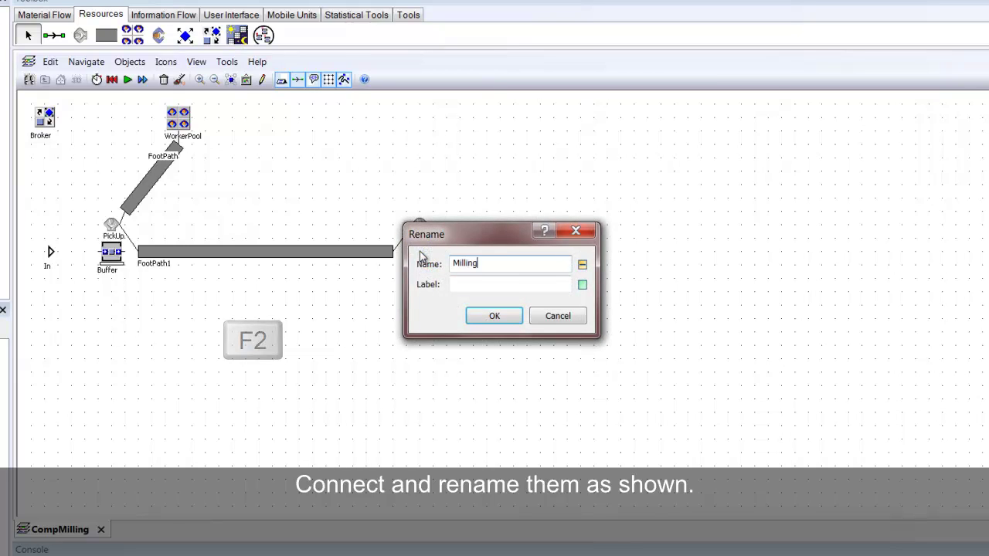
pyautogui.press('Return')
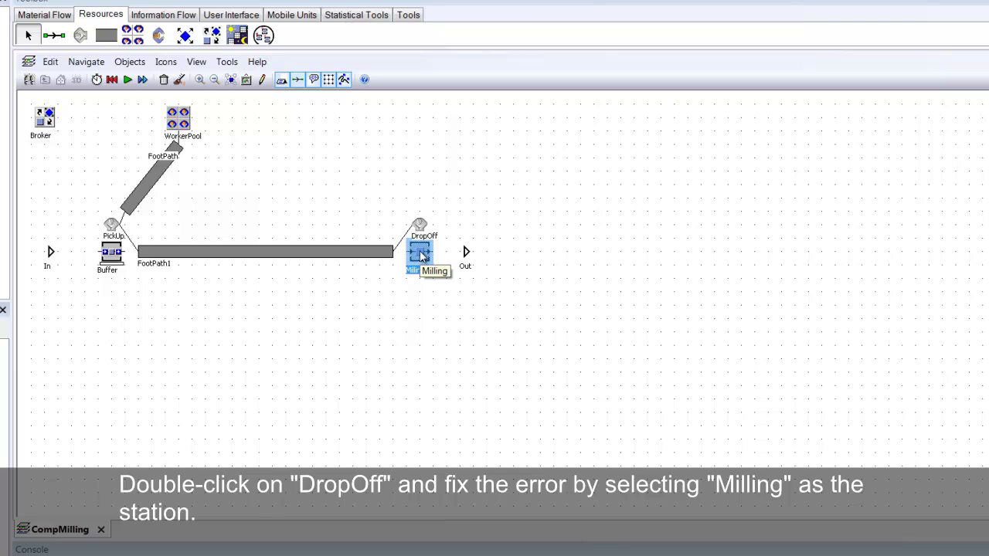
pyautogui.click(313, 305)
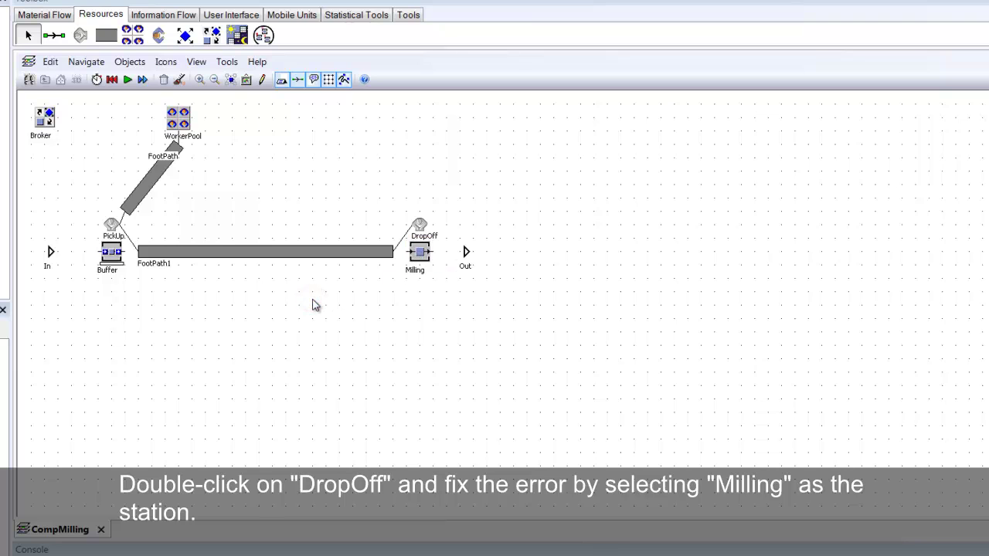
# Set the station of the DropOff workplace to Milling
pyautogui.doubleClick(419, 230)
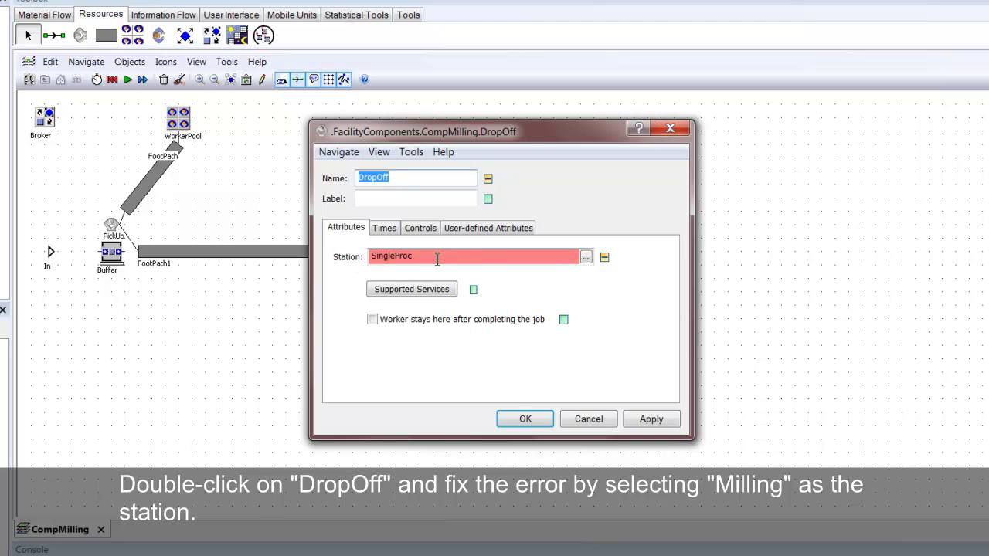
pyautogui.click(588, 257)
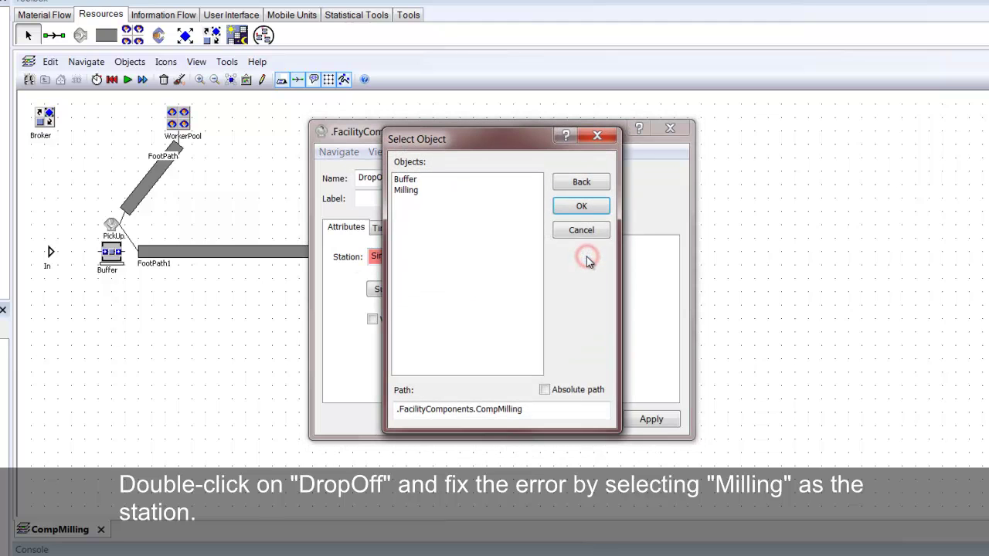
pyautogui.click(413, 193)
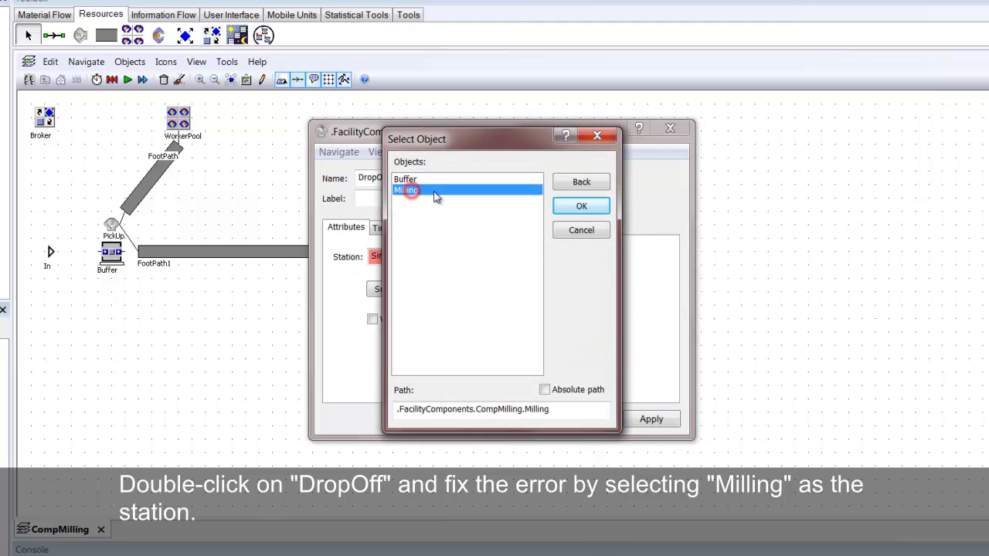
pyautogui.click(579, 206)
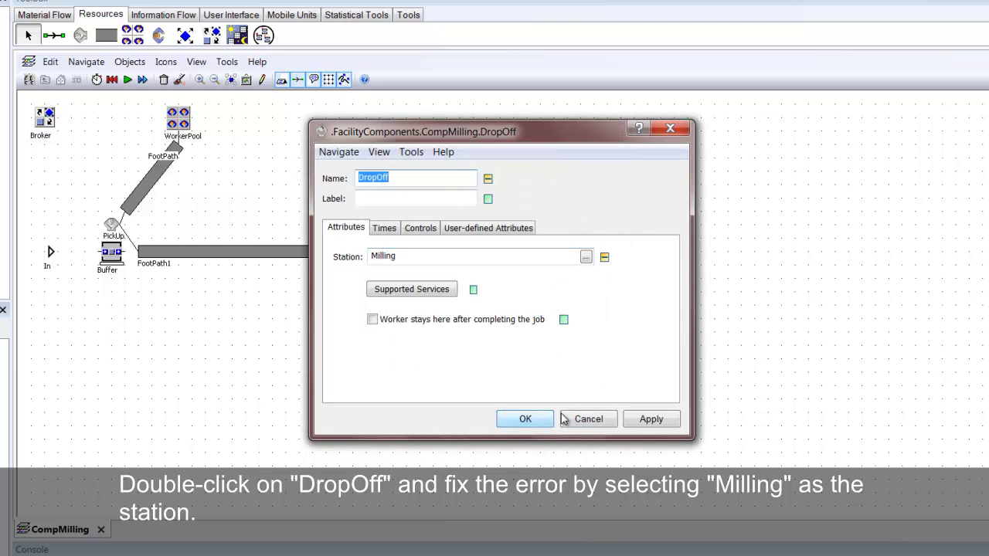
pyautogui.click(650, 419)
pyautogui.click(512, 420)
pyautogui.click(314, 376)
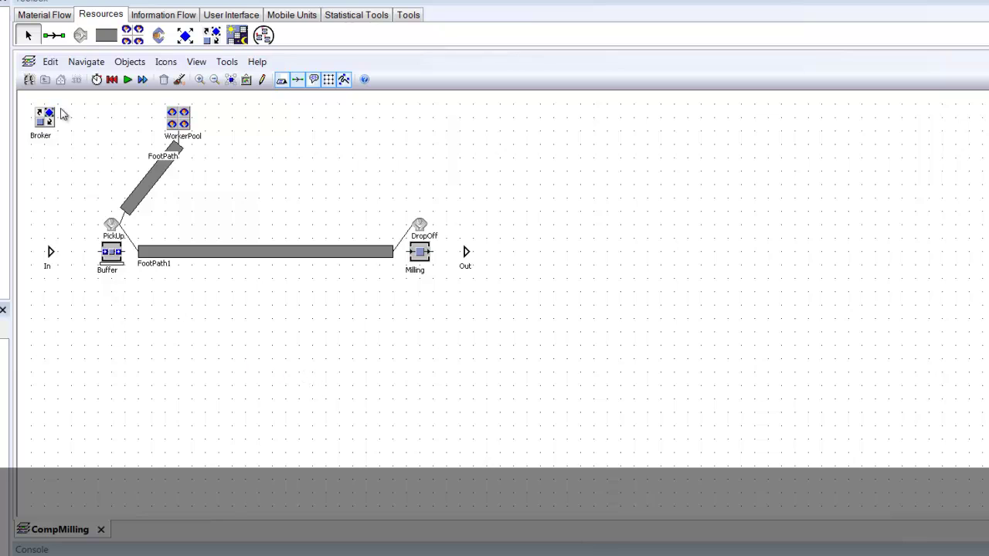
# Connect the In interface to the Buffer, and the Milling station to the Out interface
pyautogui.click(55, 37)
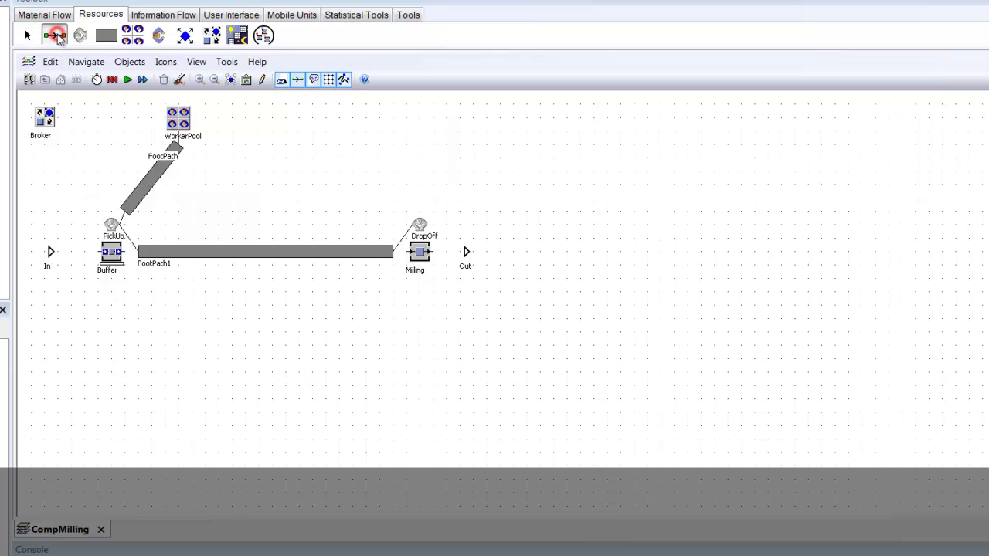
pyautogui.click(48, 253)
pyautogui.click(112, 251)
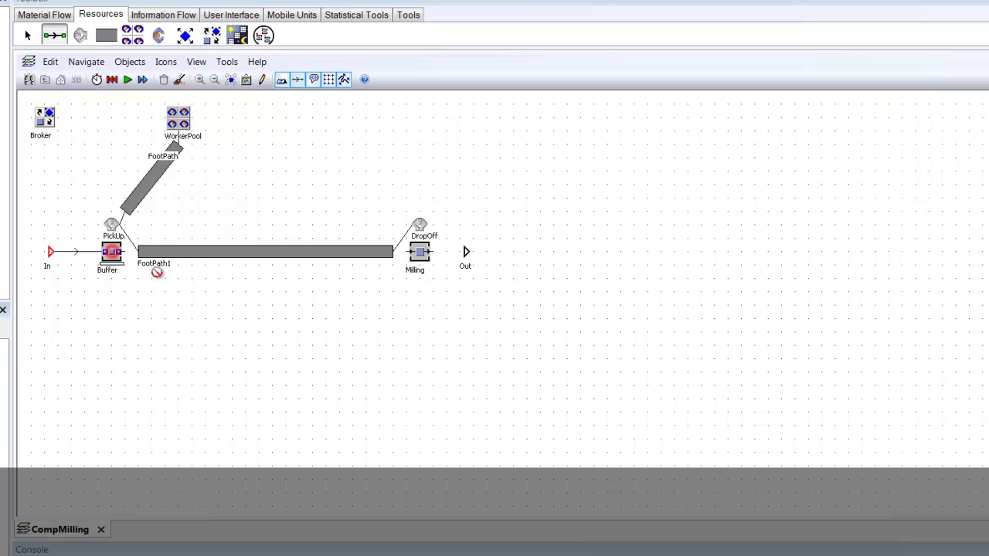
pyautogui.click(419, 255)
pyautogui.click(466, 252)
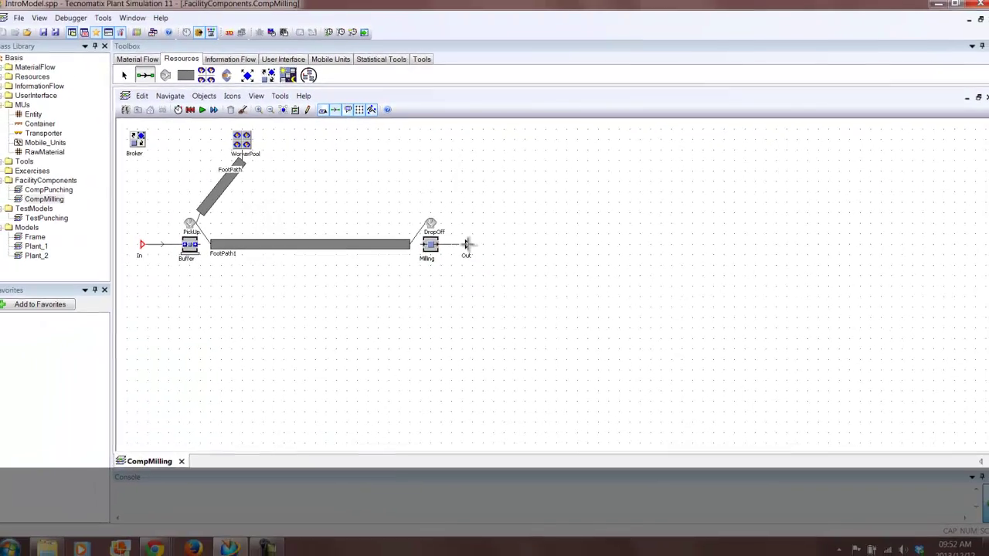
pyautogui.rightClick(392, 166)
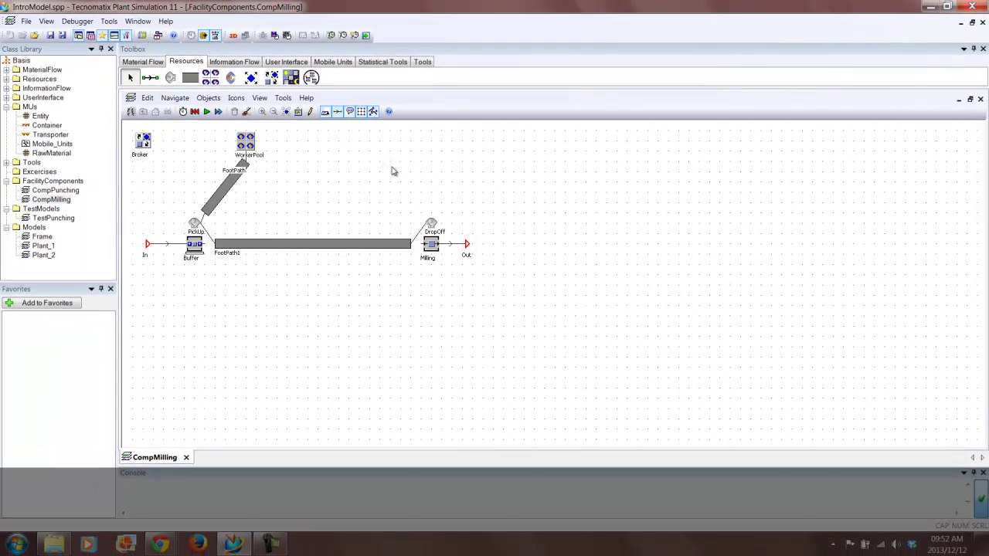
# Set the Buffer's capacity to 10
pyautogui.doubleClick(196, 244)
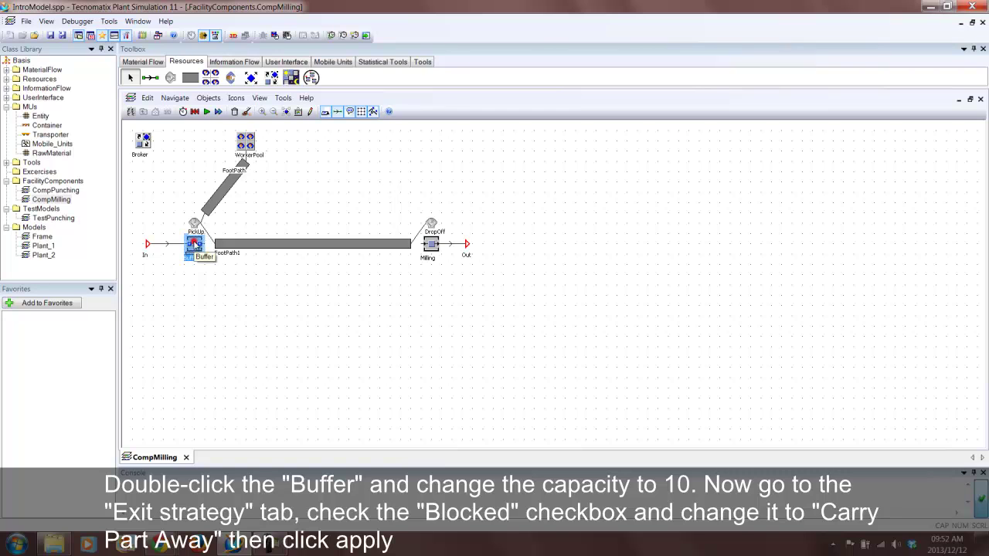
pyautogui.doubleClick(427, 246)
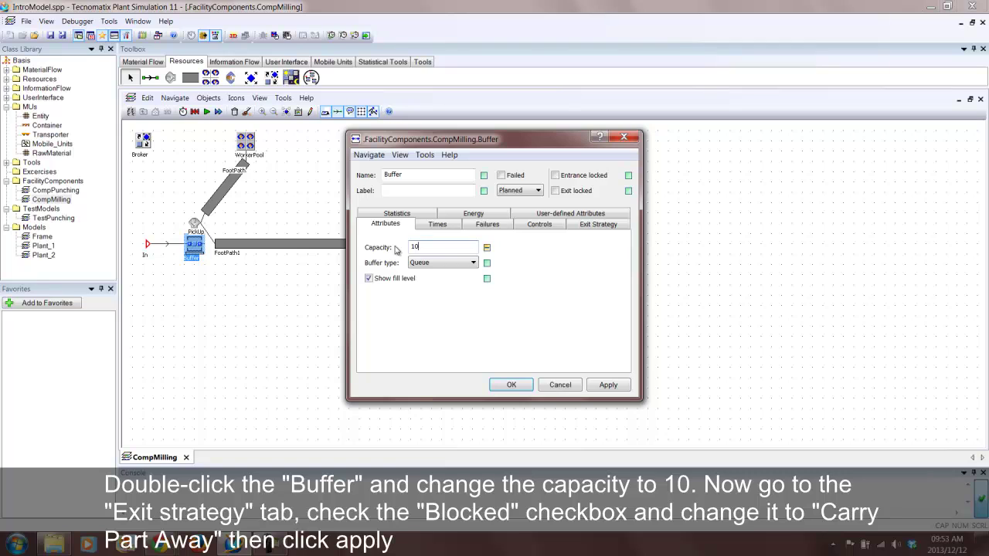
pyautogui.click(594, 387)
# Turn on blocking for the Buffer's exit strategy and set the strategy to Carry Part Away
pyautogui.click(585, 227)
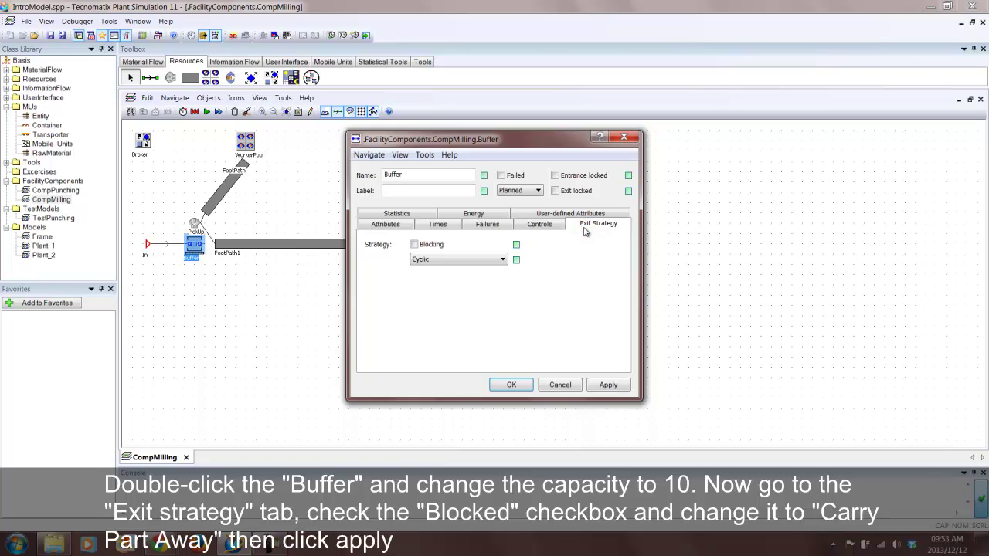
pyautogui.click(413, 245)
pyautogui.click(502, 259)
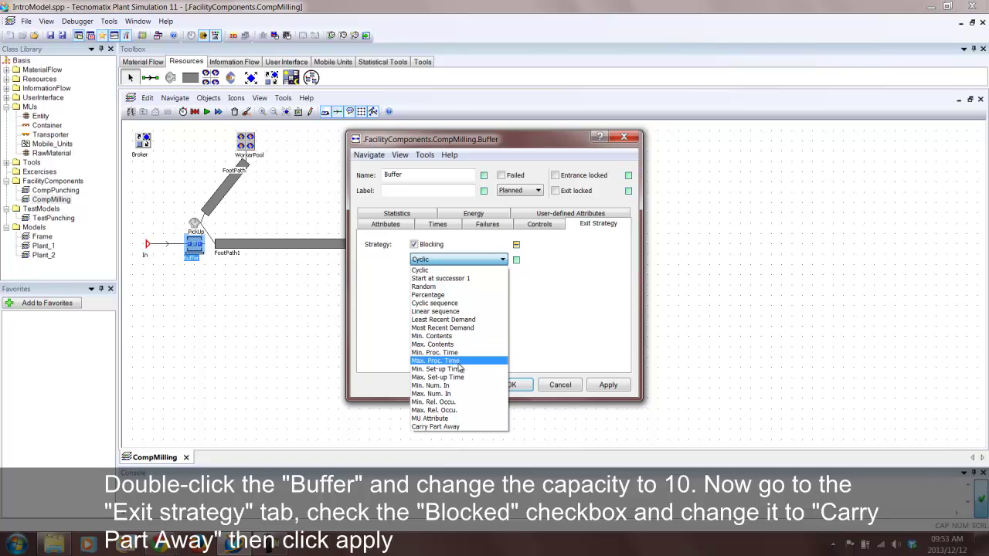
pyautogui.click(442, 427)
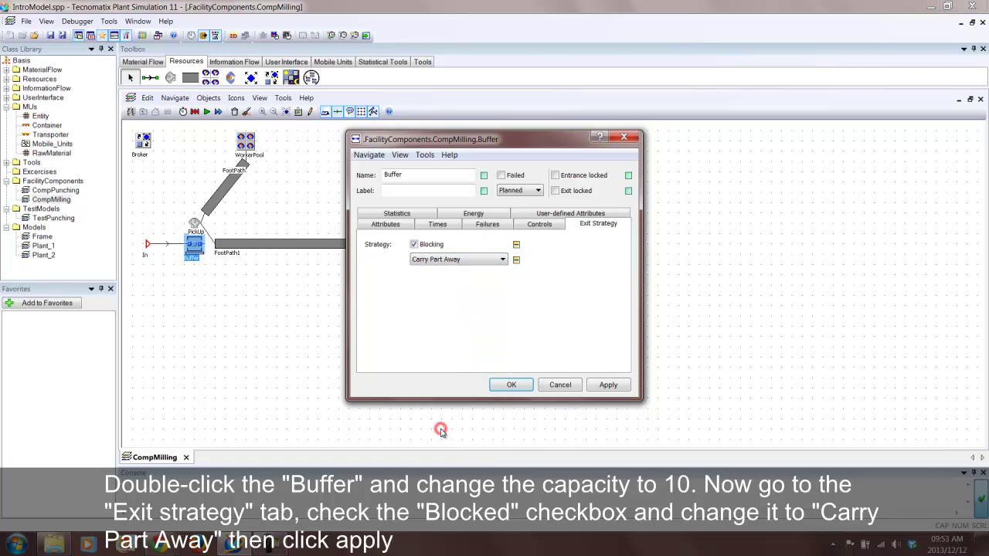
pyautogui.click(596, 387)
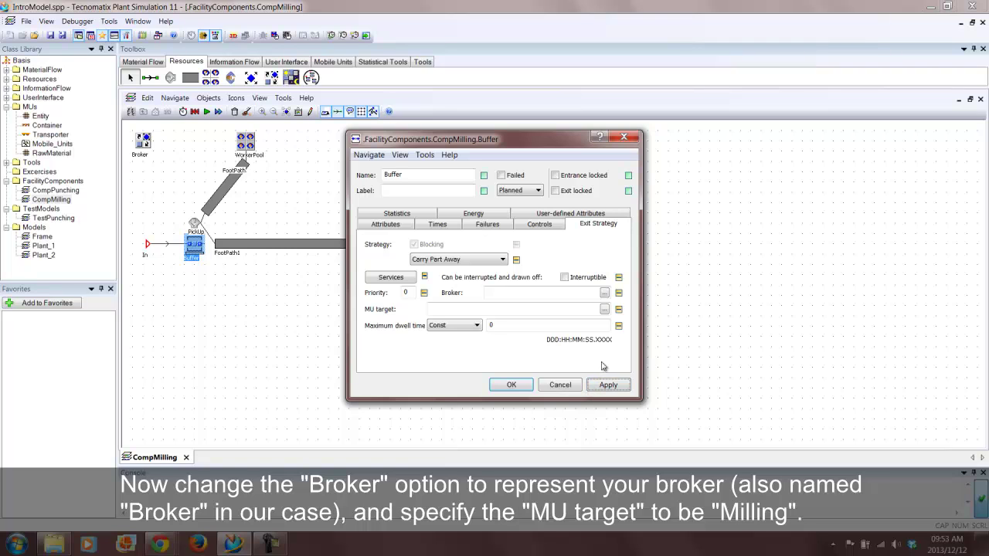
# Choose Broker as the broker and Milling as the MU target in the Buffer's exit strategy
pyautogui.click(604, 293)
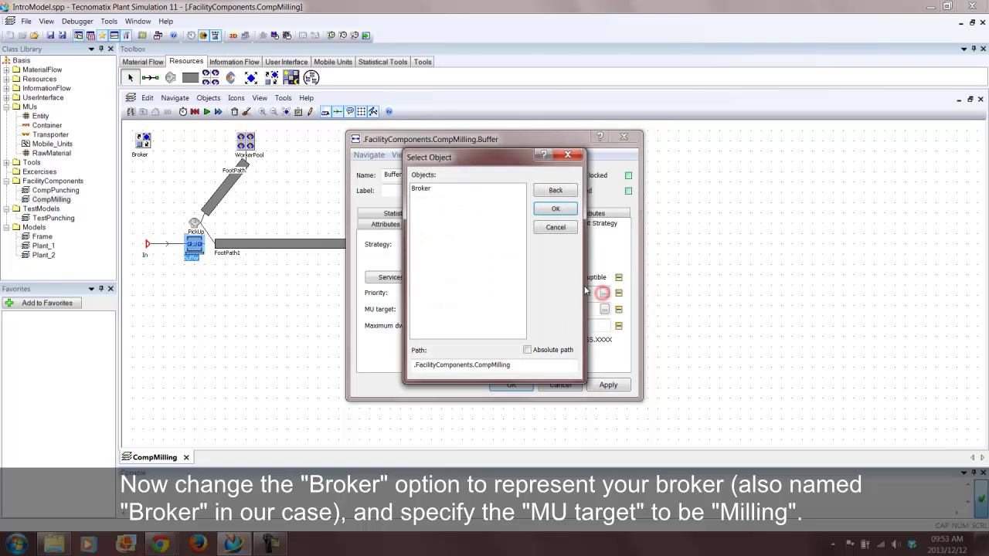
pyautogui.click(422, 190)
pyautogui.click(545, 208)
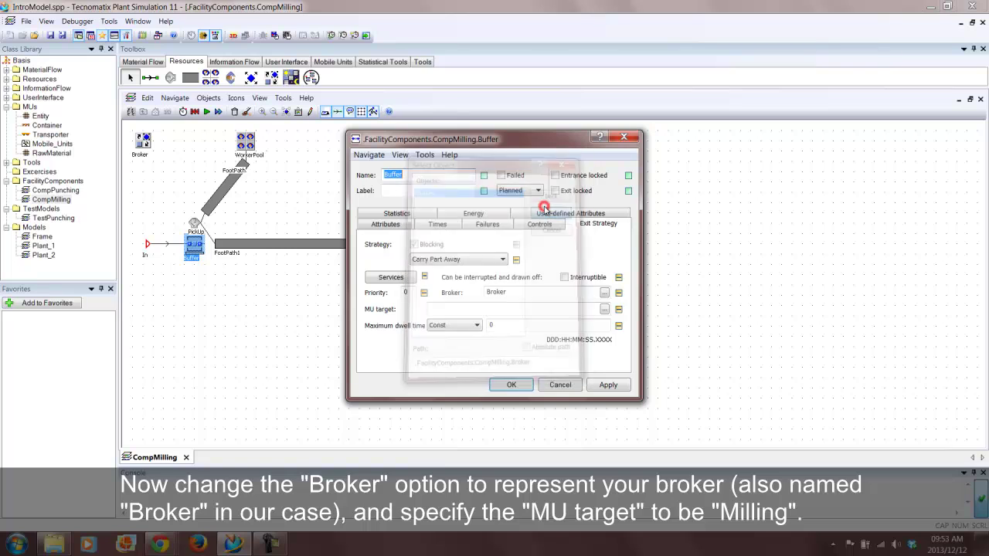
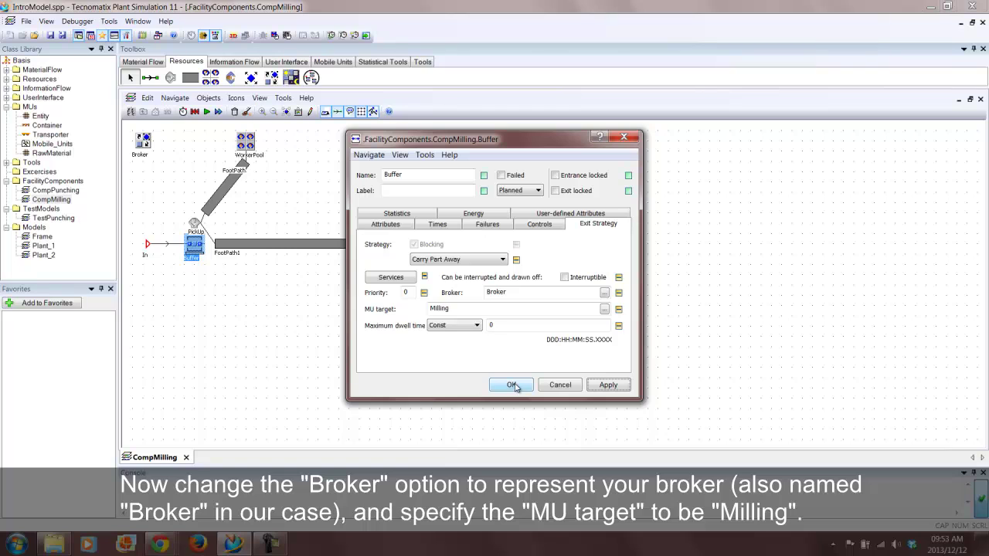
pyautogui.click(513, 385)
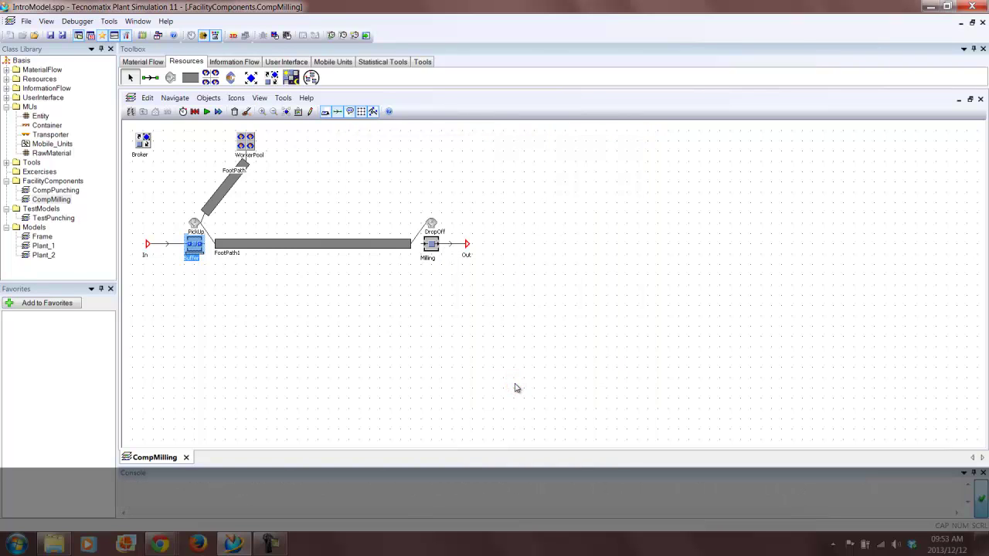
pyautogui.click(358, 325)
# Close the CompMilling frame and create a maximized frame named TestMilling in the TestModels folder
pyautogui.click(186, 457)
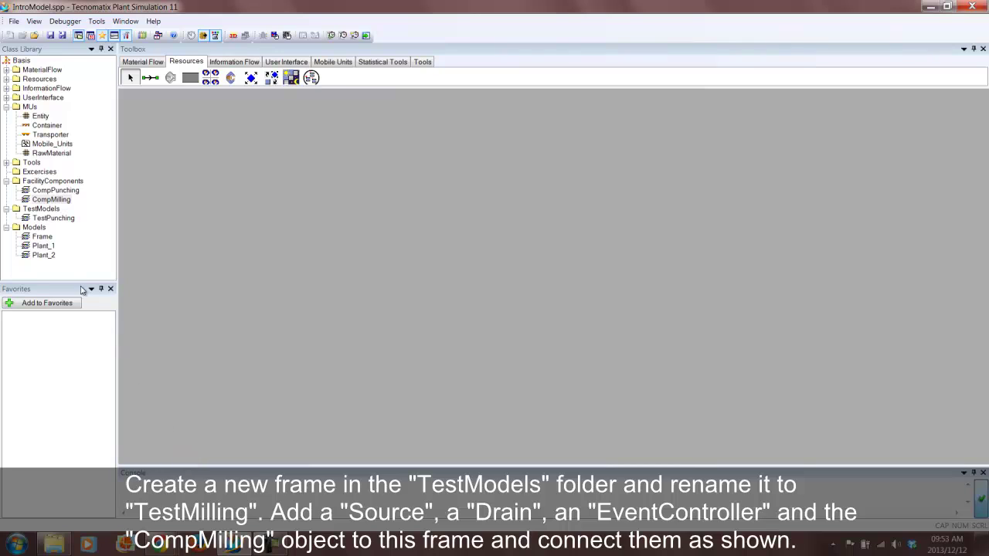
pyautogui.rightClick(45, 210)
pyautogui.moveTo(168, 216)
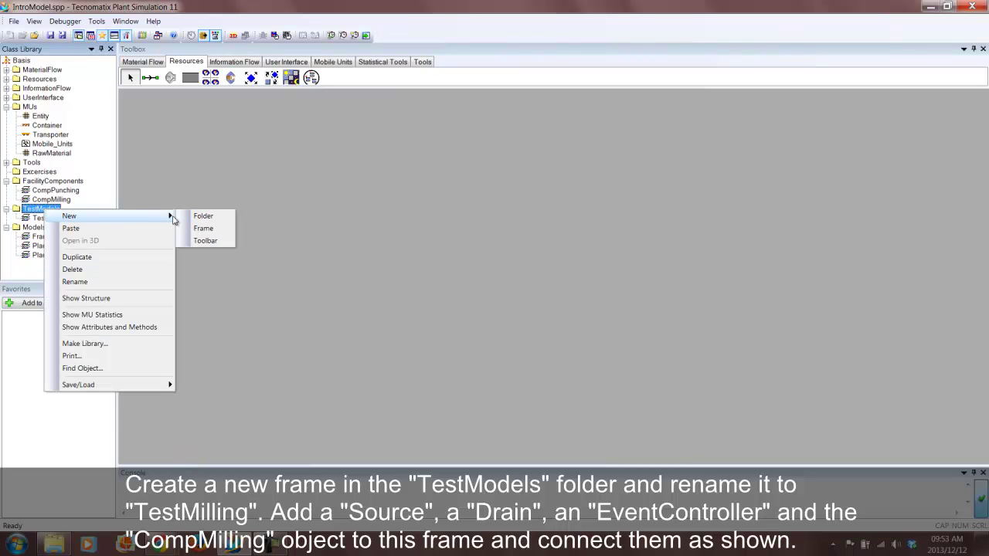
pyautogui.click(211, 230)
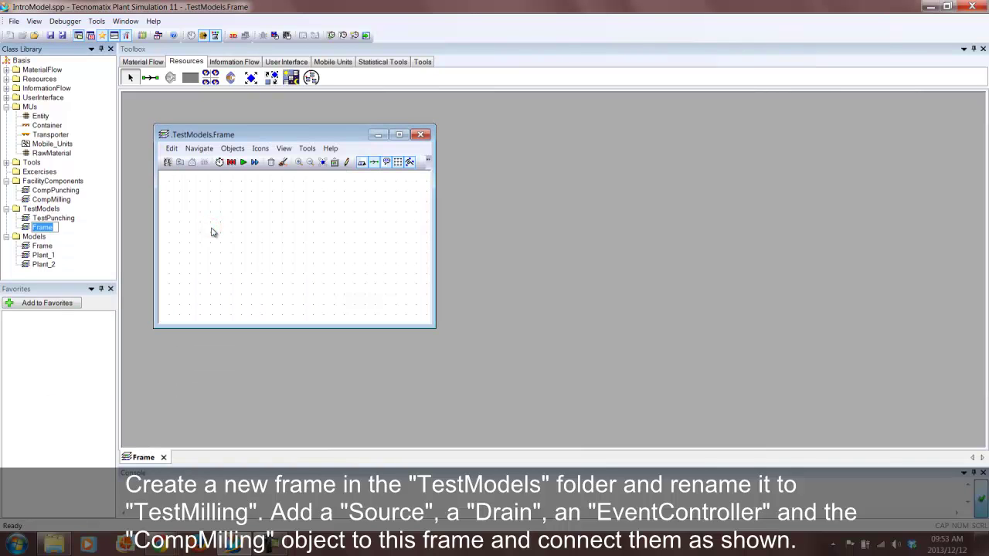
pyautogui.write('TestMilling')
pyautogui.press('Return')
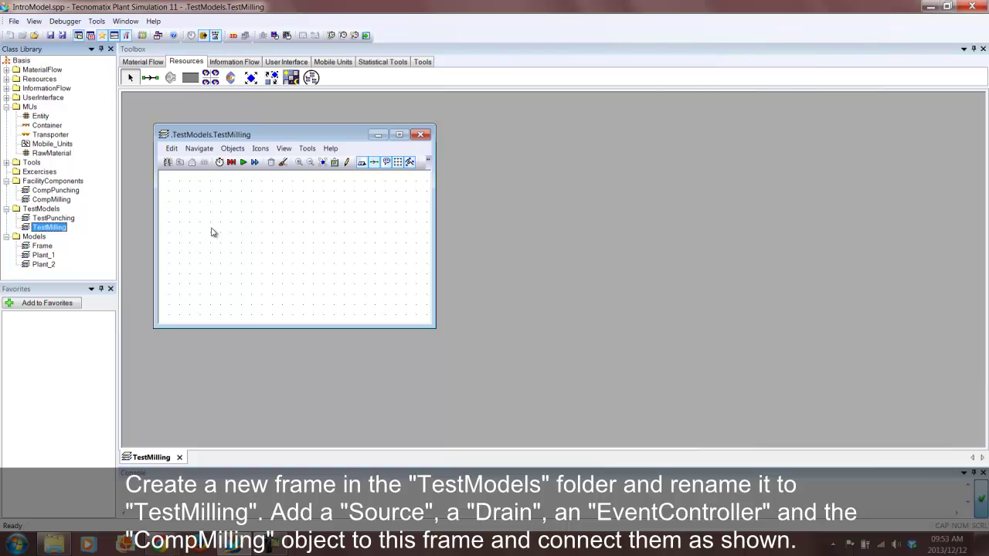
pyautogui.click(393, 136)
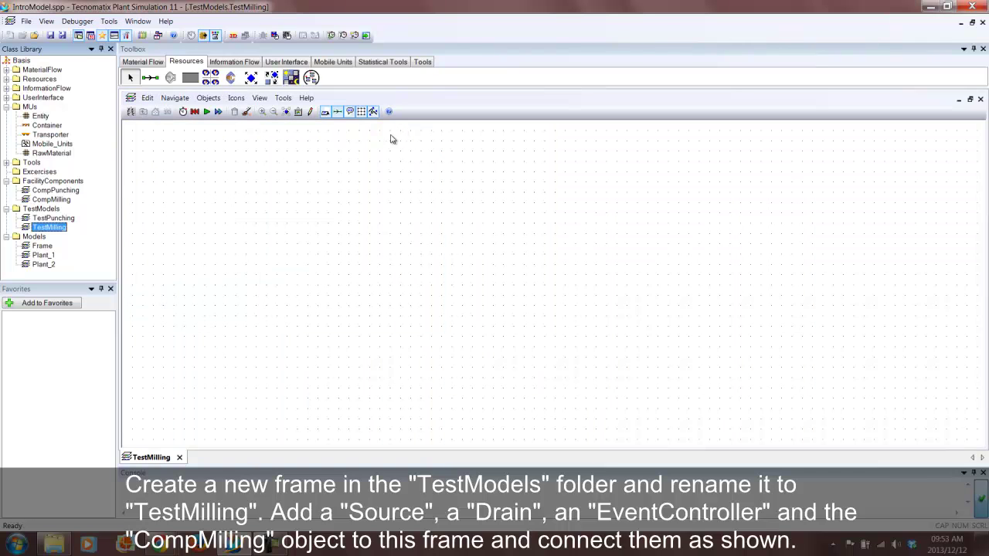
# Place an EventController in the upper-left corner of the TestMilling frame and a Source below it
pyautogui.click(148, 65)
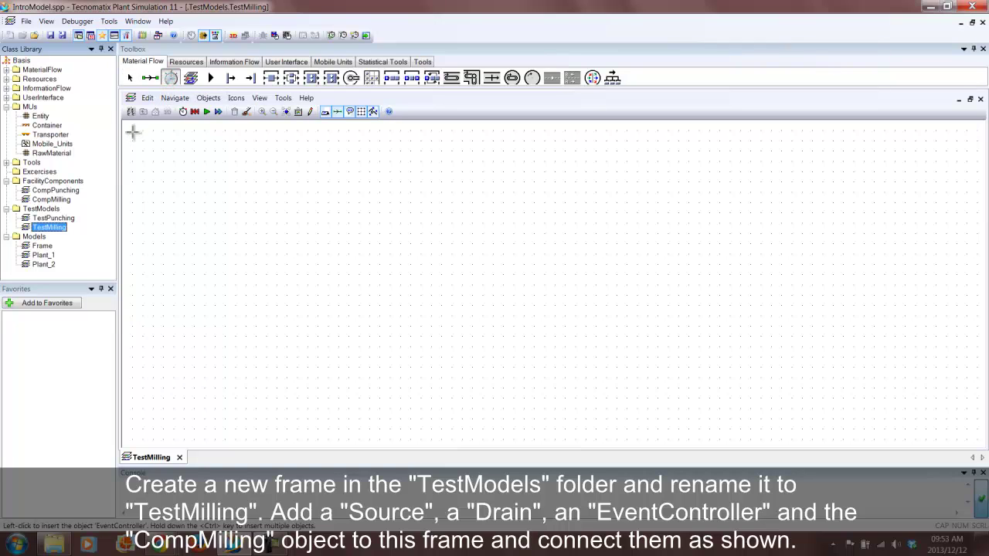
pyautogui.click(132, 131)
pyautogui.click(227, 78)
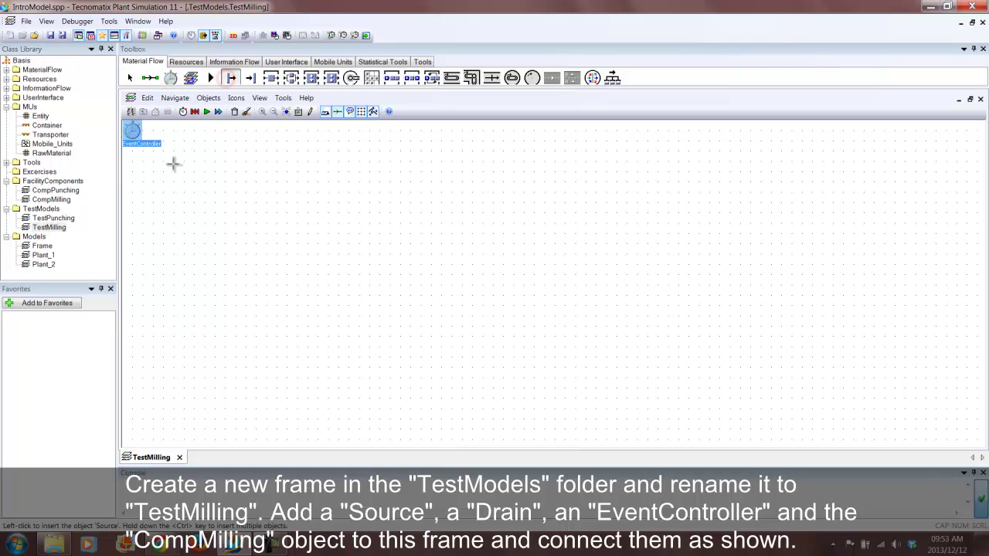
pyautogui.click(140, 222)
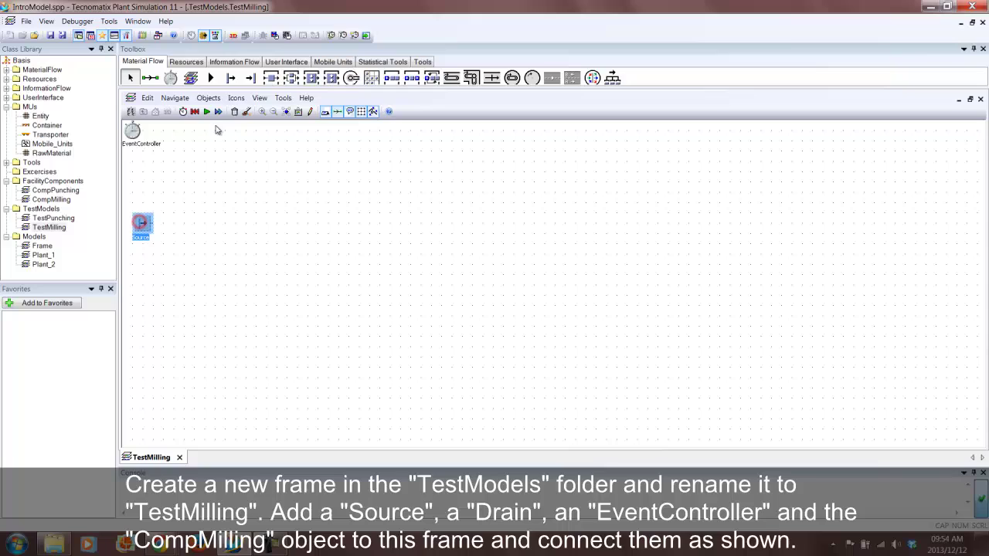
# Place a Drain to the right of the Source and insert the CompMilling component between them
pyautogui.click(250, 78)
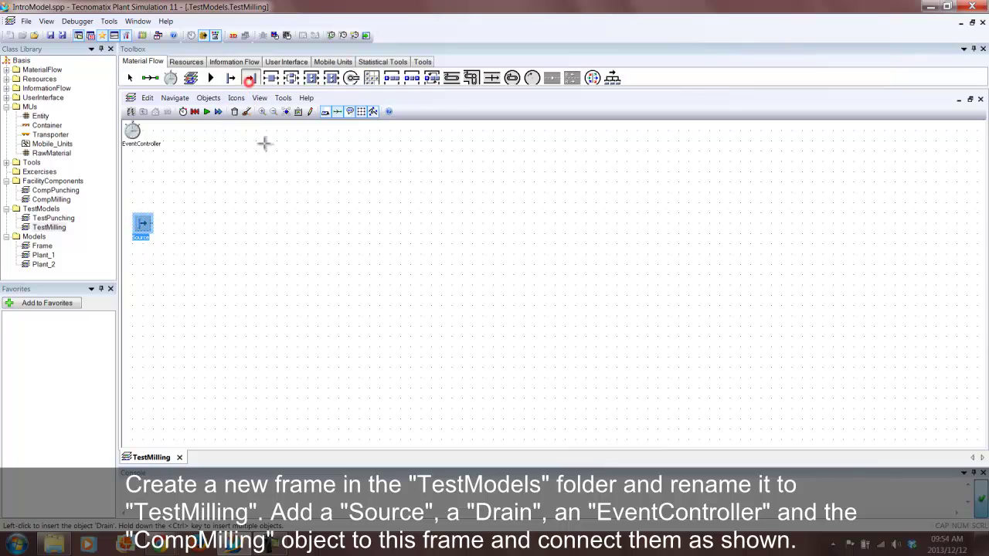
pyautogui.click(273, 223)
pyautogui.click(225, 172)
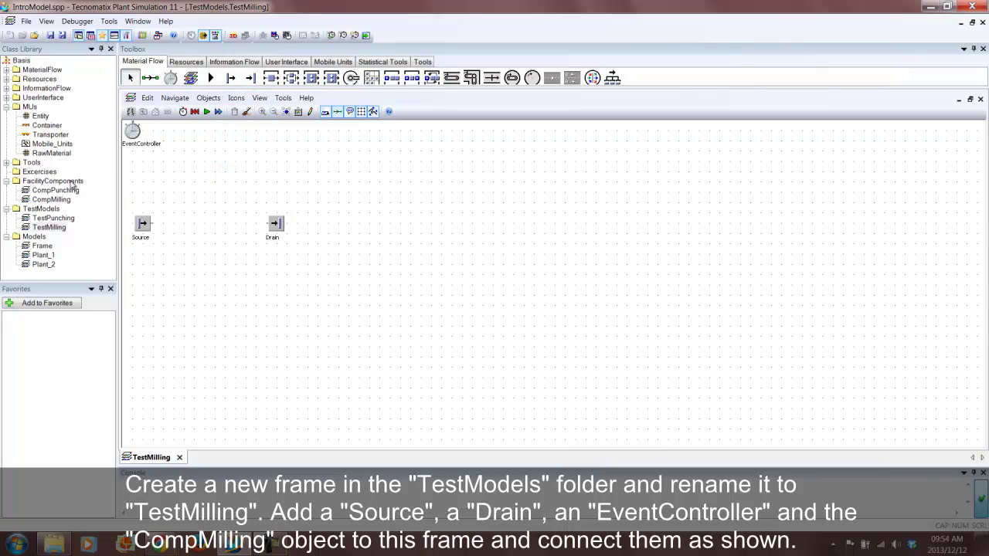
pyautogui.moveTo(60, 200); pyautogui.dragTo(212, 219)
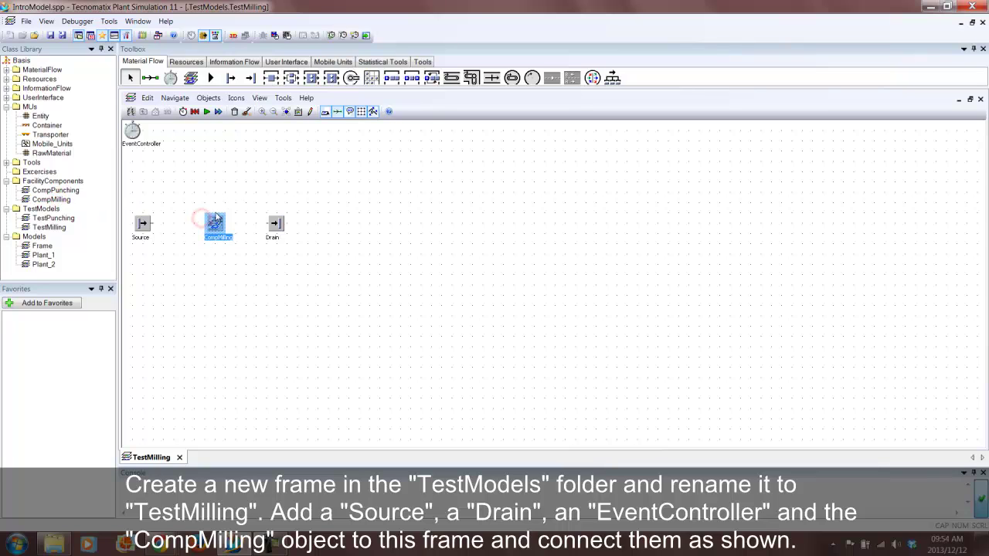
pyautogui.click(221, 173)
# Connect the Source to CompMilling and CompMilling to the Drain with connectors
pyautogui.click(150, 77)
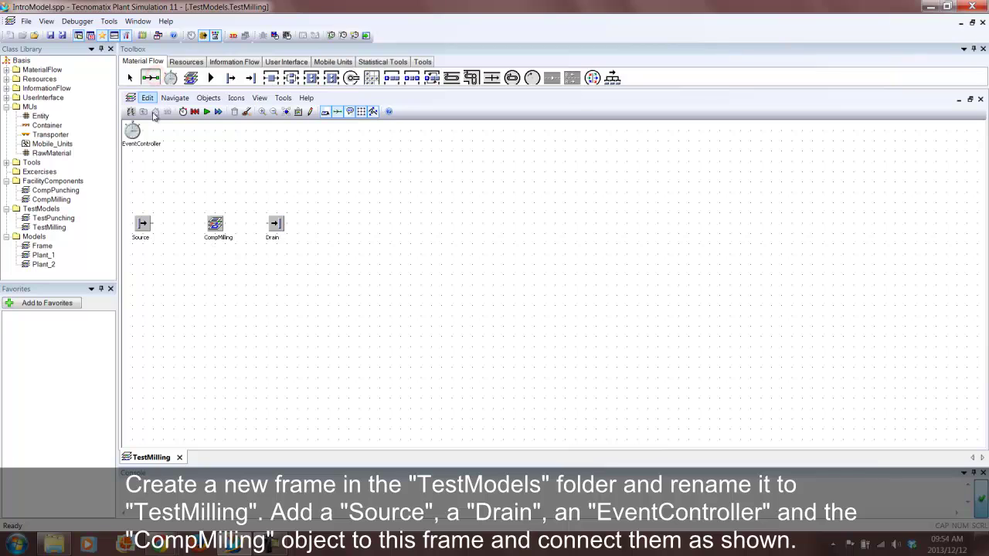
pyautogui.click(143, 223)
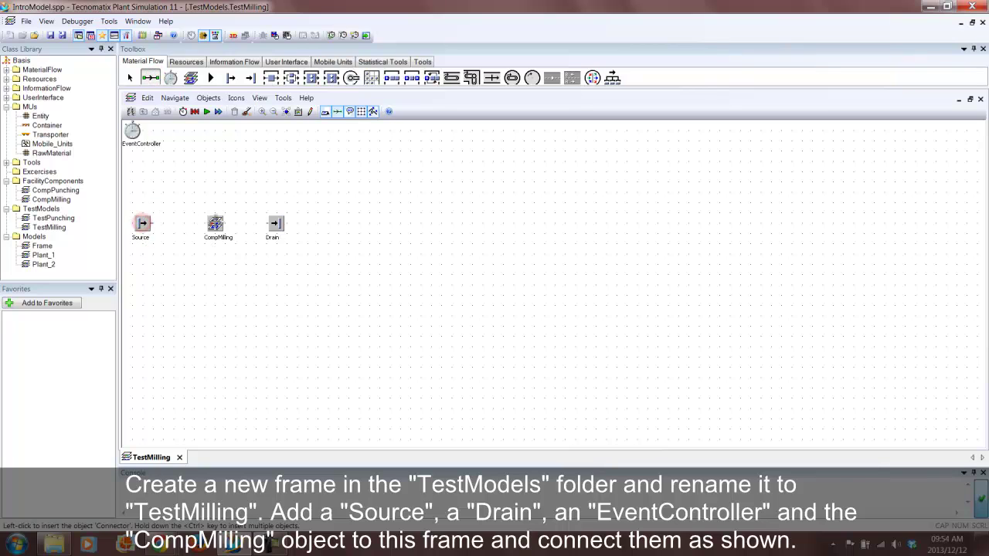
pyautogui.click(215, 225)
pyautogui.click(273, 224)
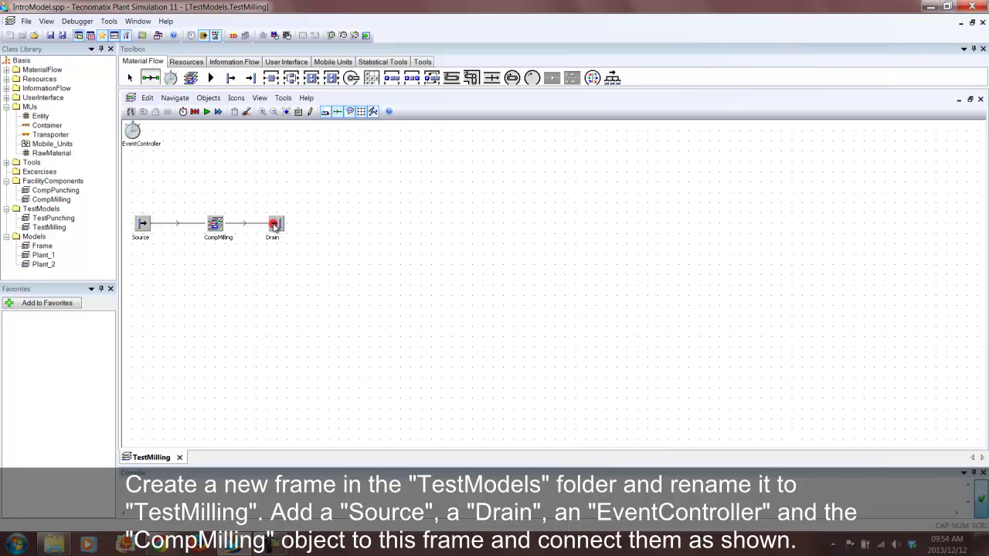
pyautogui.rightClick(258, 176)
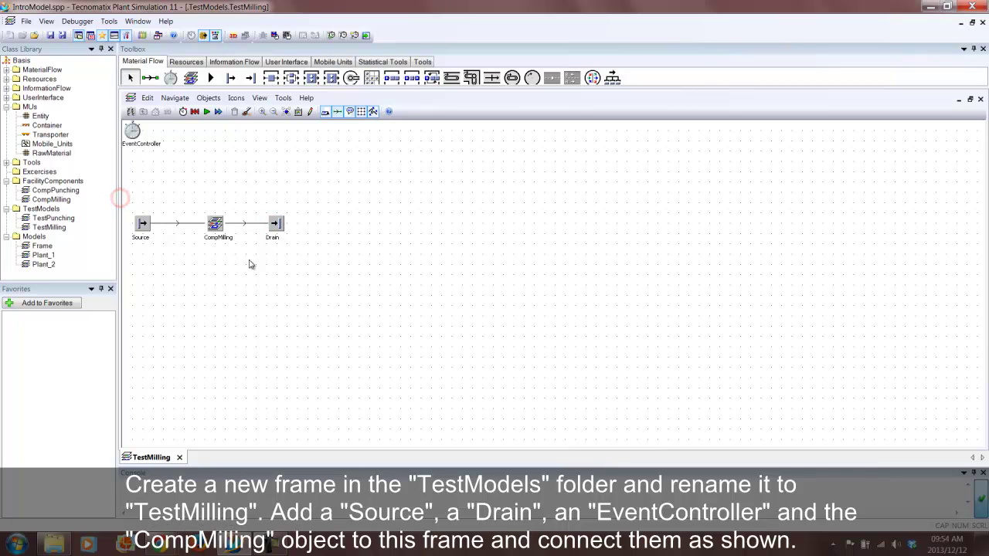
# Distribute the Source, CompMilling and Drain icons horizontally so they are evenly spaced
pyautogui.moveTo(293, 252); pyautogui.dragTo(125, 197)
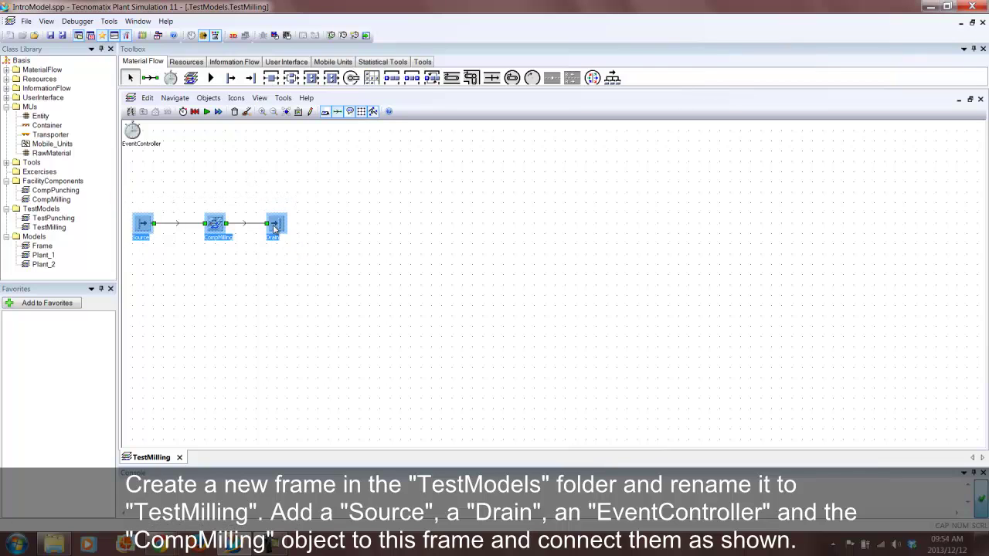
pyautogui.rightClick(275, 228)
pyautogui.moveTo(354, 360)
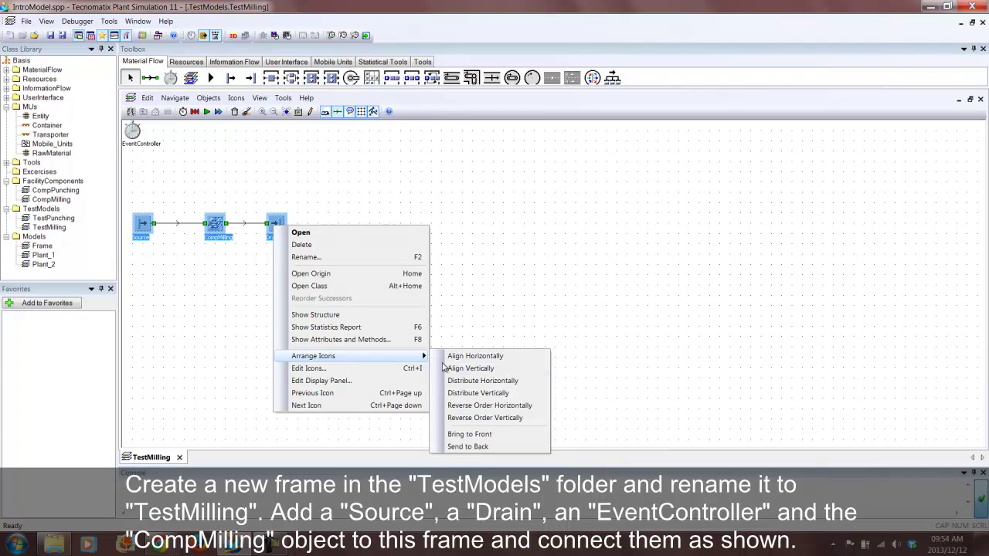
pyautogui.click(465, 380)
pyautogui.click(396, 328)
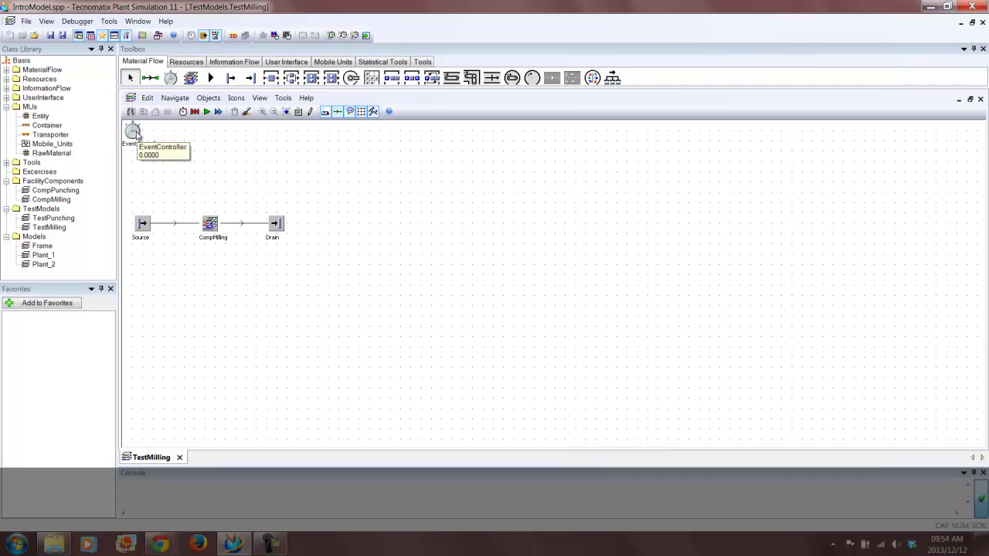
# Lower the EventController's simulation speed to a bit above the middle of its range and apply it
pyautogui.doubleClick(134, 132)
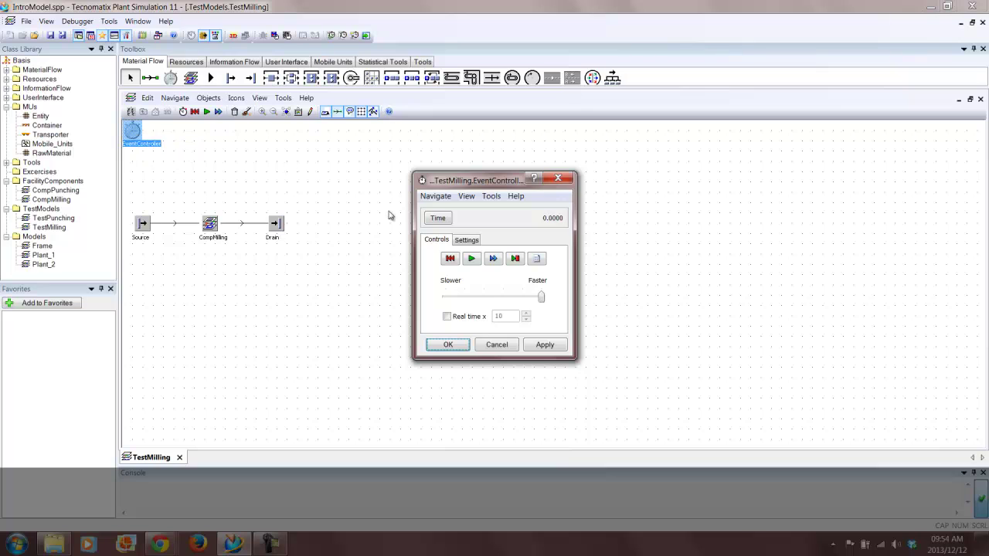
pyautogui.click(476, 298)
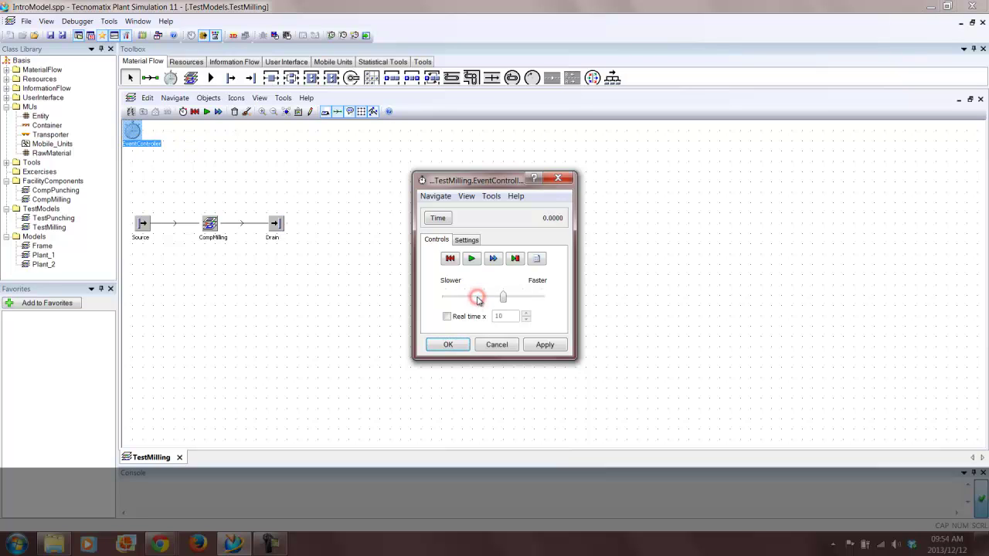
pyautogui.click(538, 346)
pyautogui.click(448, 344)
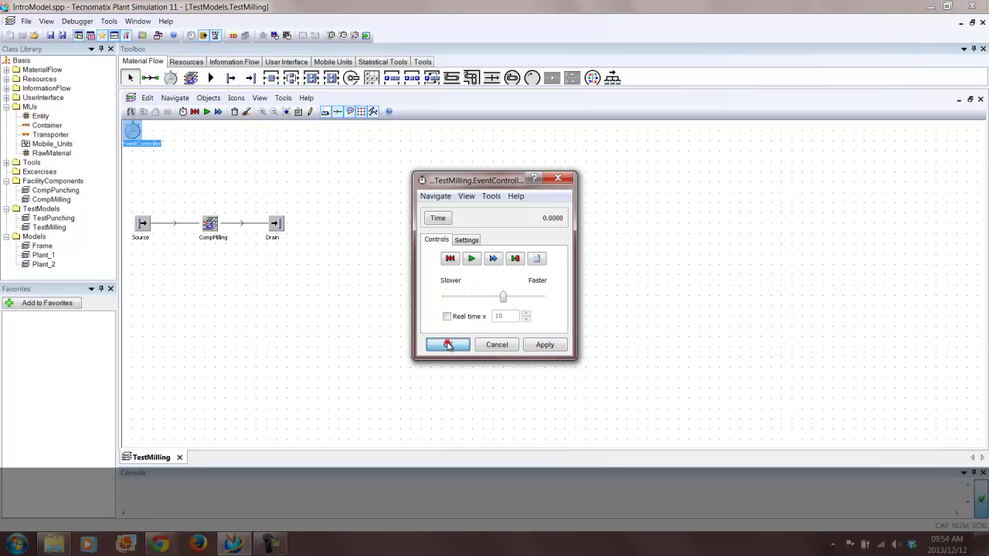
pyautogui.click(205, 112)
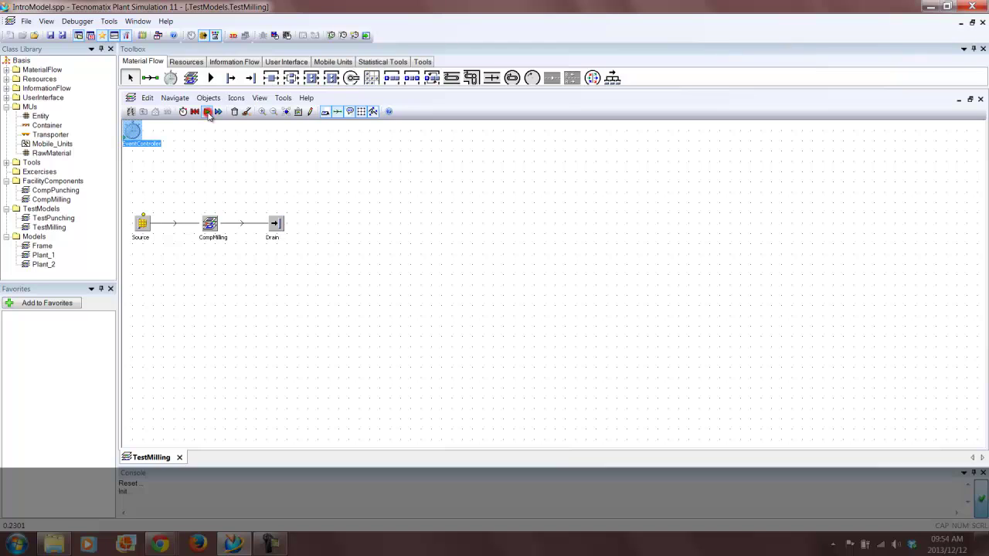
pyautogui.click(208, 113)
pyautogui.click(195, 113)
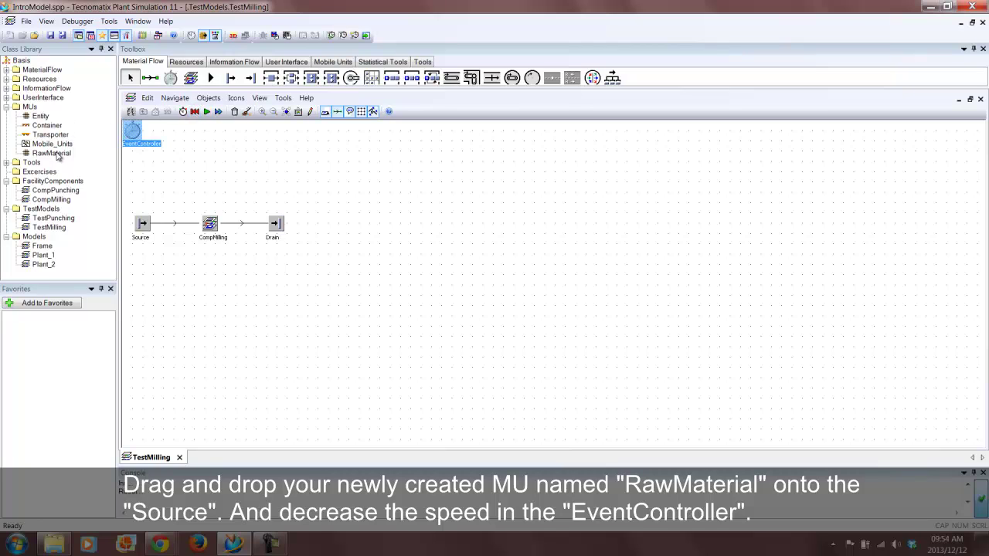
# Assign the RawMaterial MU to the Source and test-run the simulation, watching the inside of CompMilling before resetting
pyautogui.moveTo(58, 157); pyautogui.dragTo(142, 224)
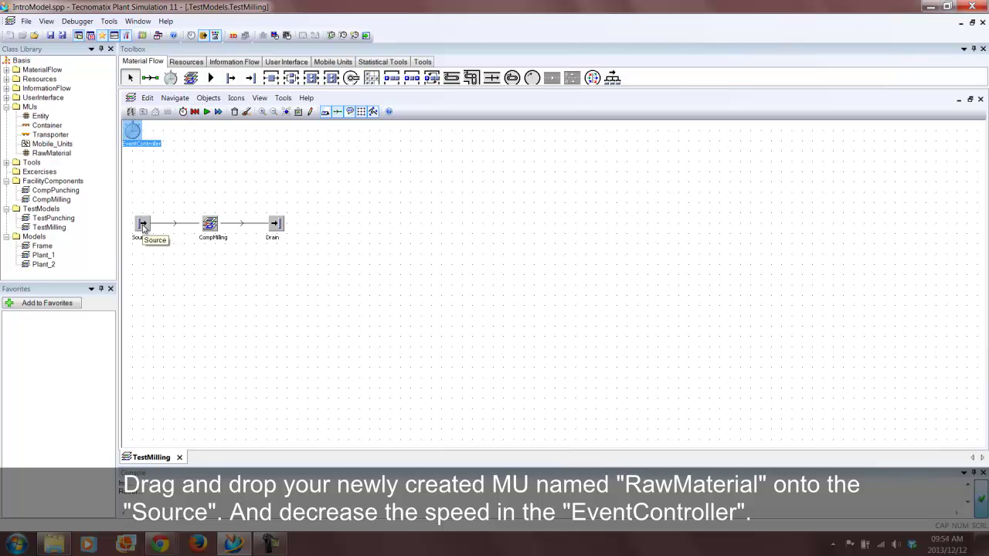
pyautogui.click(206, 113)
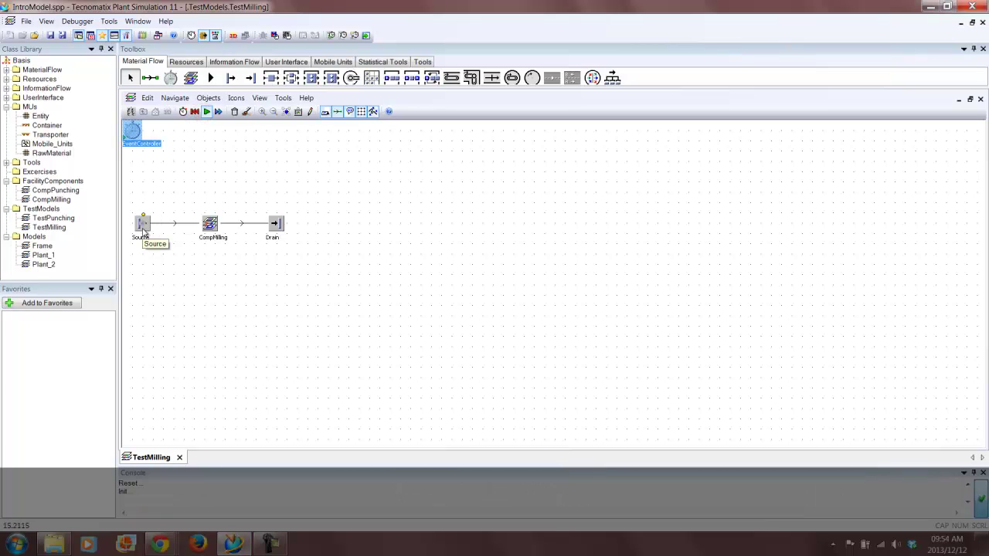
pyautogui.doubleClick(210, 224)
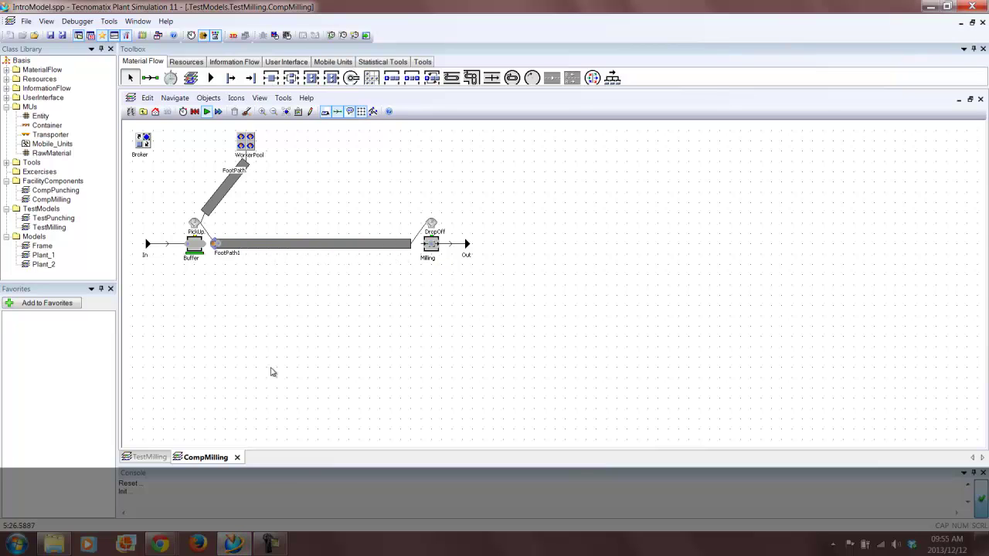
pyautogui.click(238, 458)
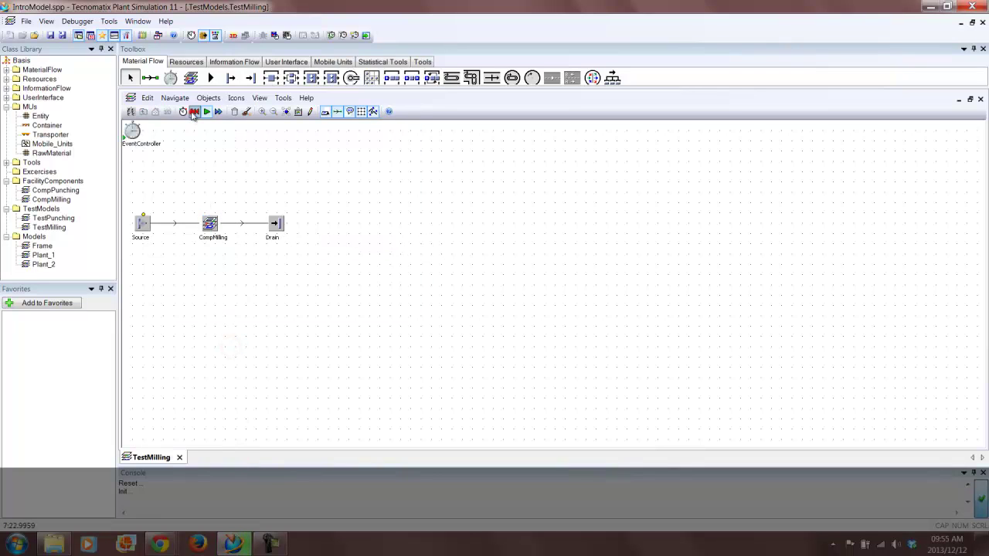
pyautogui.click(194, 112)
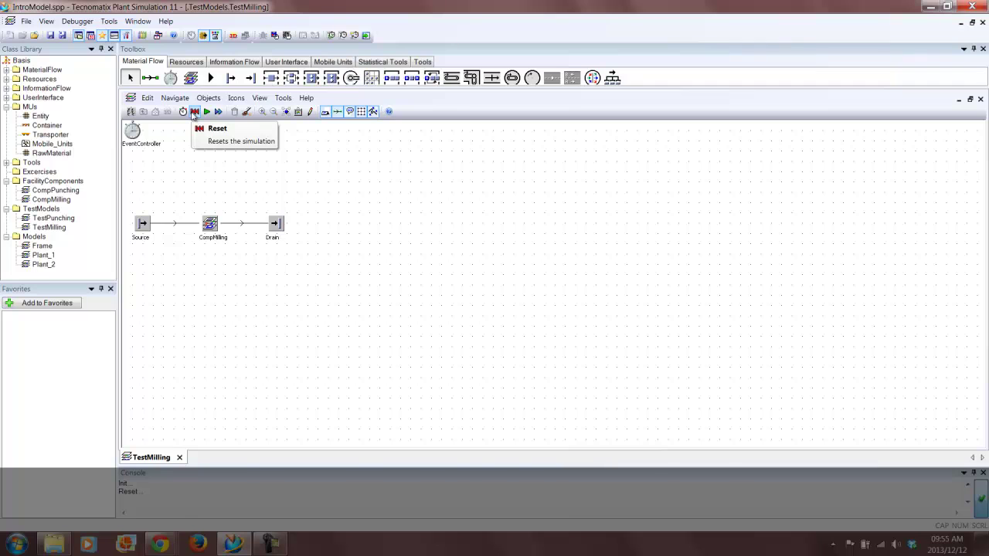
# Set the EventController's end time to 5 days (5:::) and enable its summary report
pyautogui.click(133, 131)
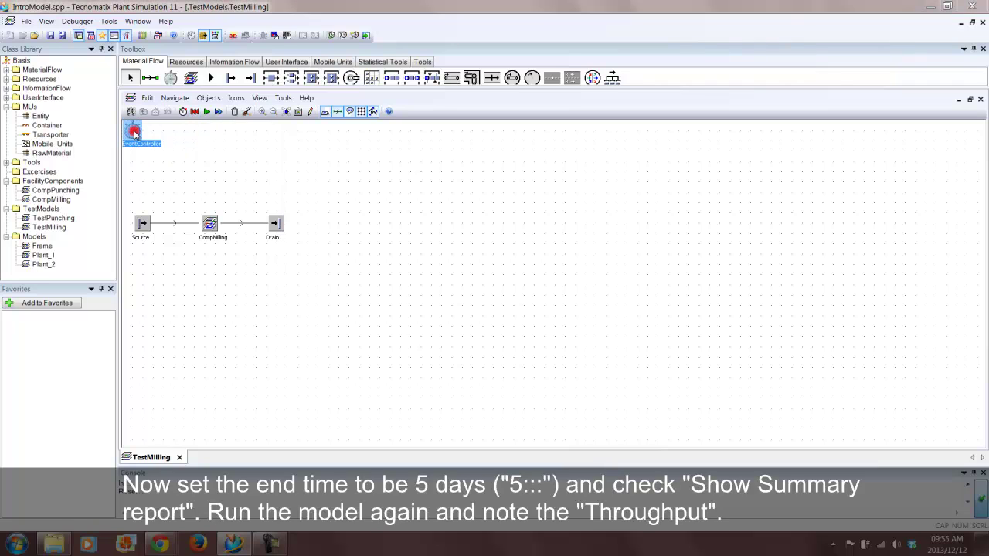
pyautogui.doubleClick(133, 131)
pyautogui.click(464, 241)
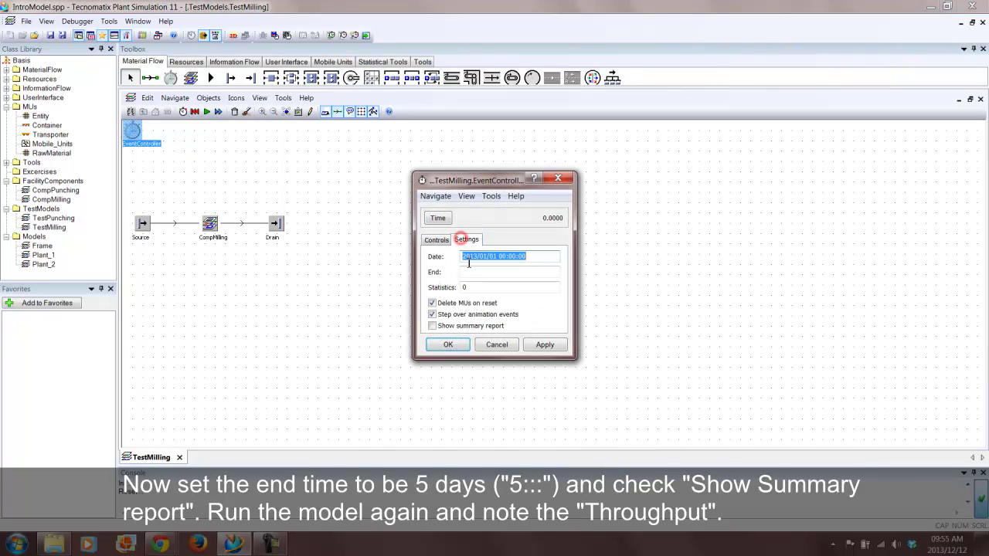
pyautogui.click(469, 269)
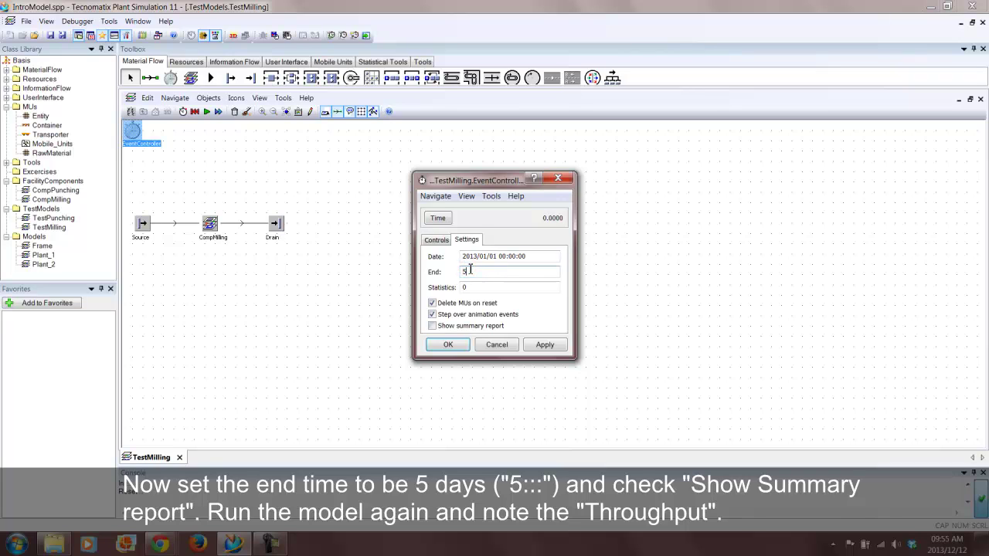
pyautogui.write('5:::')
pyautogui.click(432, 325)
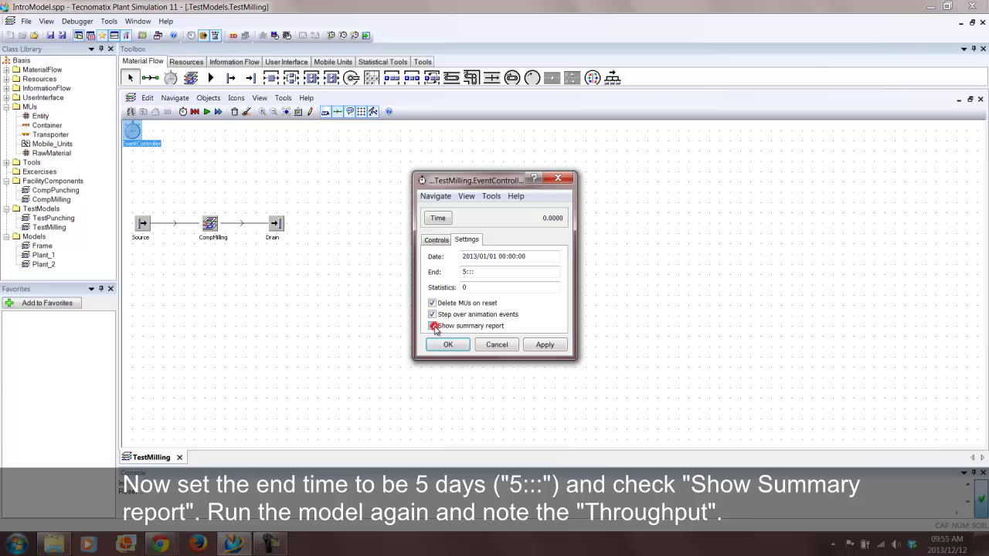
pyautogui.click(545, 346)
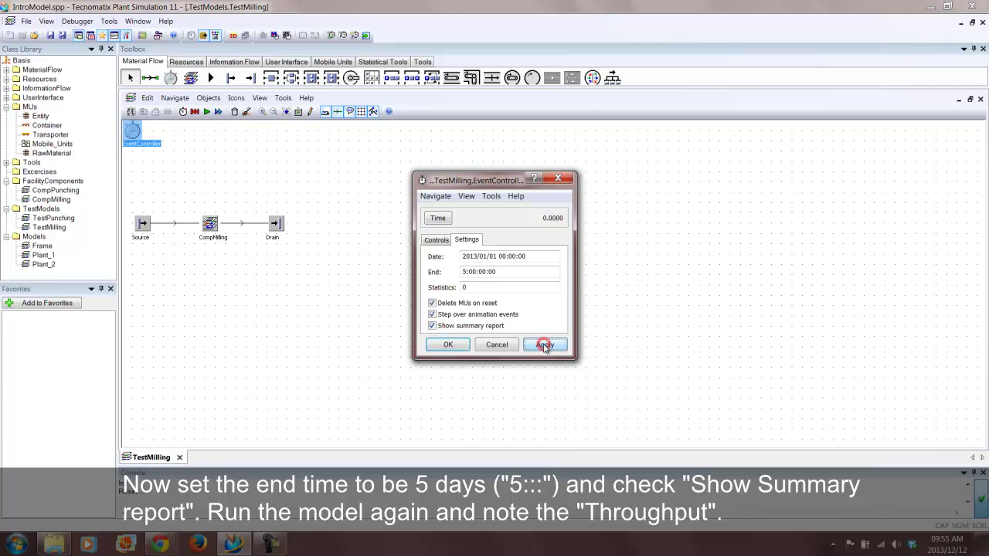
pyautogui.click(446, 345)
pyautogui.click(306, 328)
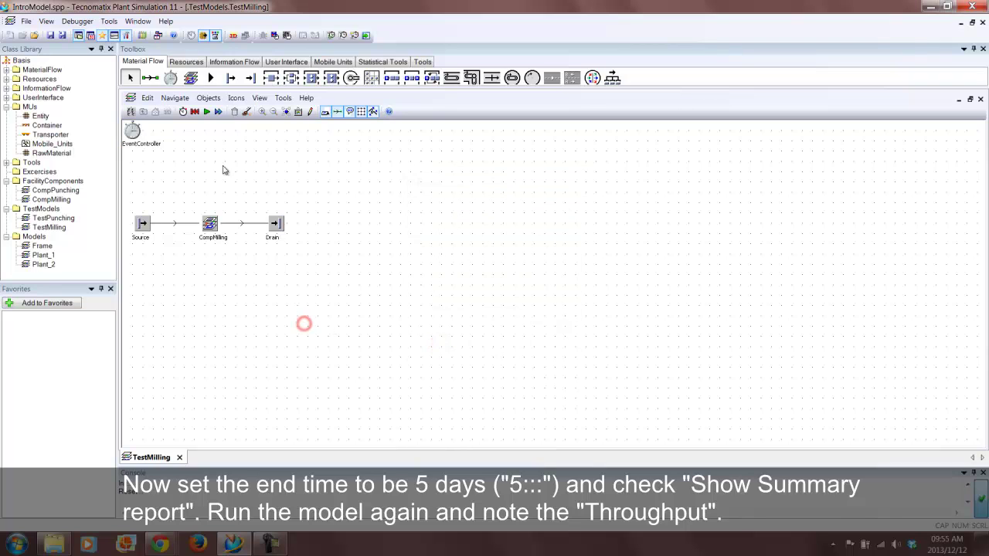
# Raise the EventController's simulation speed to the maximum and run the simulation to its end time
pyautogui.doubleClick(133, 133)
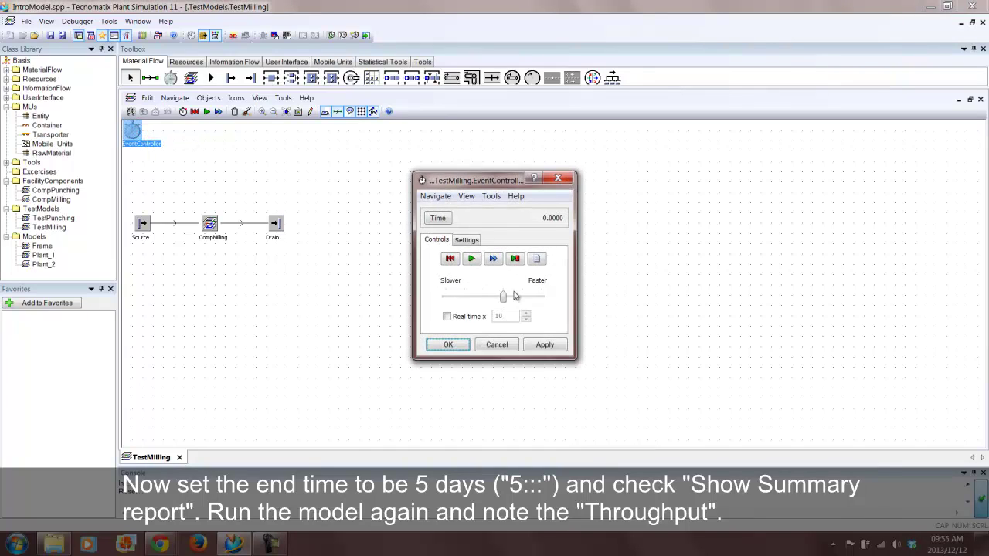
pyautogui.moveTo(503, 298); pyautogui.dragTo(543, 298)
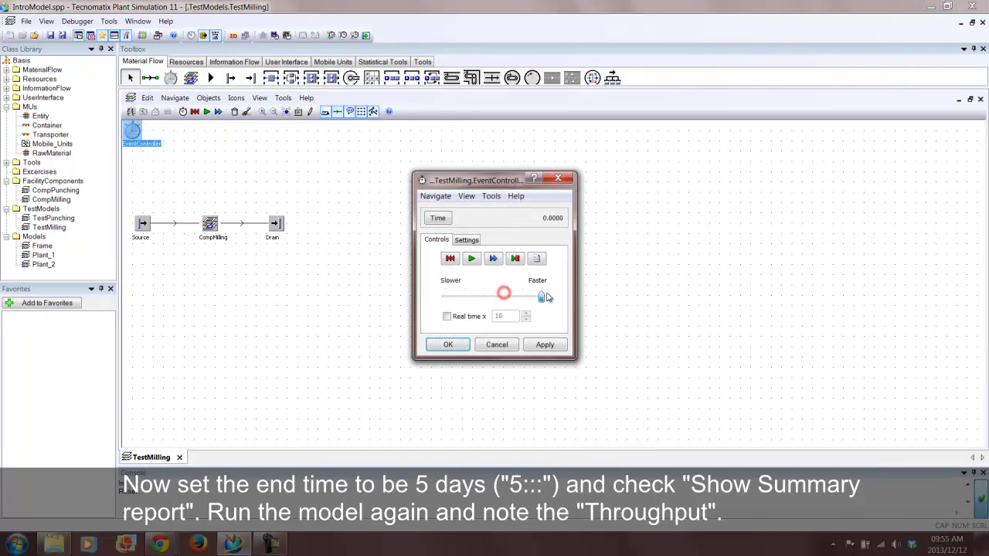
pyautogui.click(469, 259)
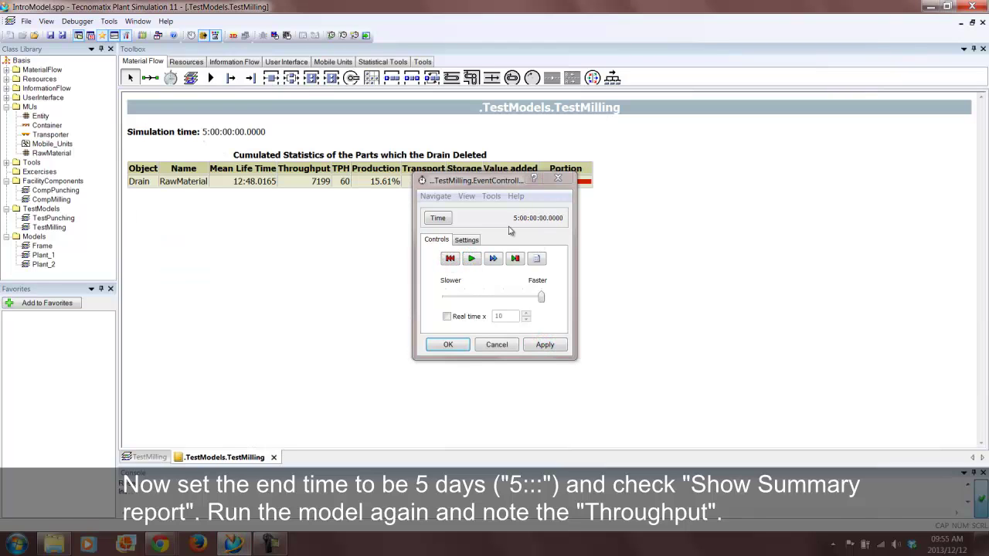
# Examine the Drain's throughput in the summary report, close the report and reset the simulation
pyautogui.click(452, 344)
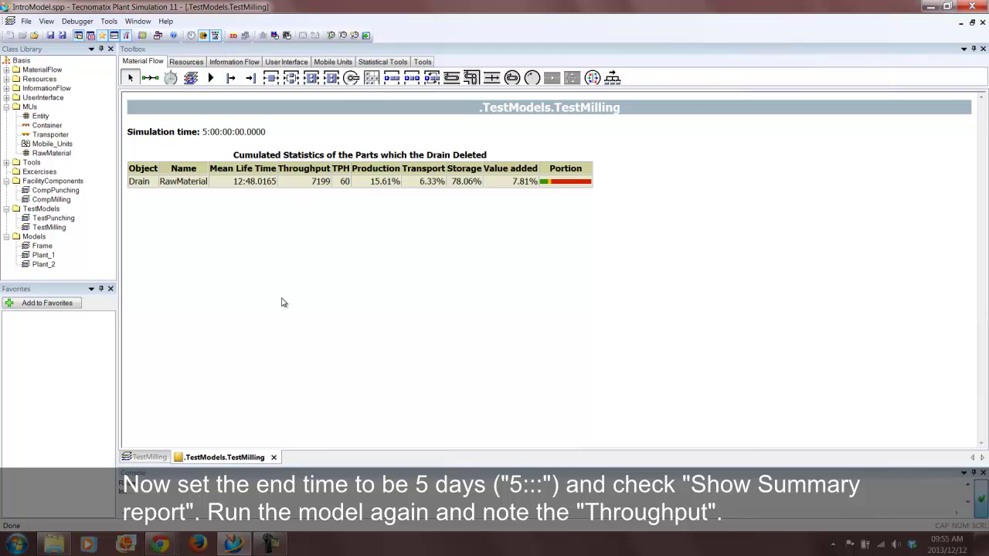
pyautogui.click(273, 458)
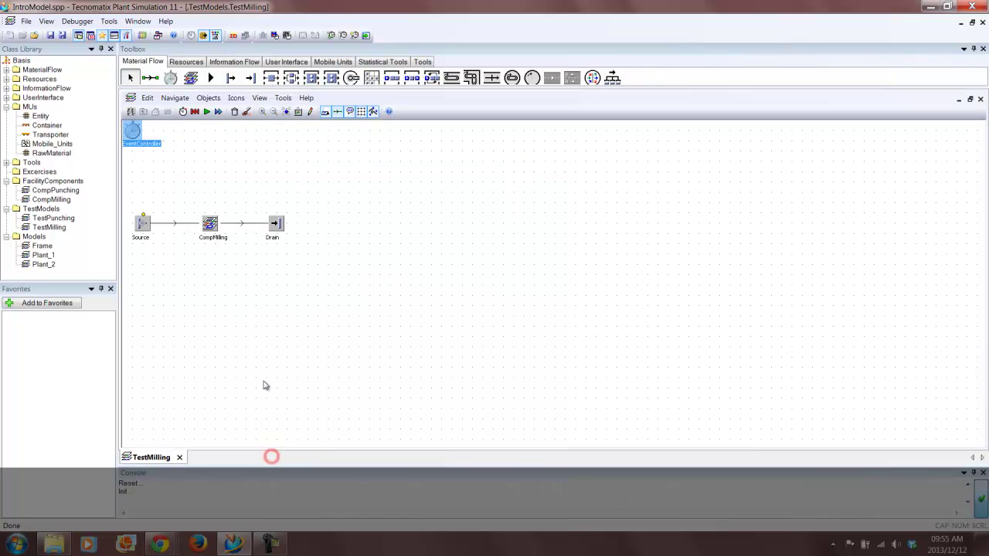
pyautogui.click(245, 325)
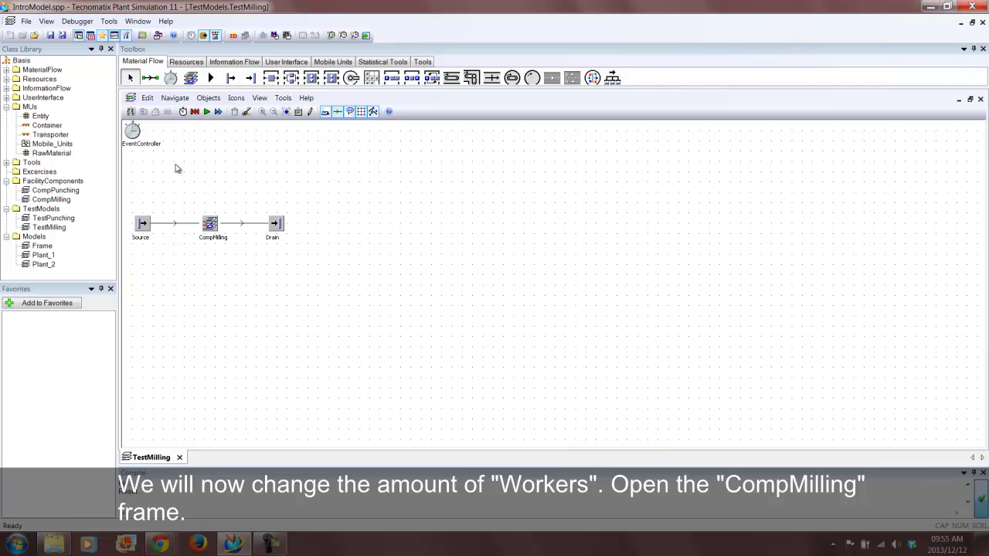
# In CompMilling, turn off inheritance for the WorkerPool's creation table and set the worker amount to 2
pyautogui.doubleClick(51, 199)
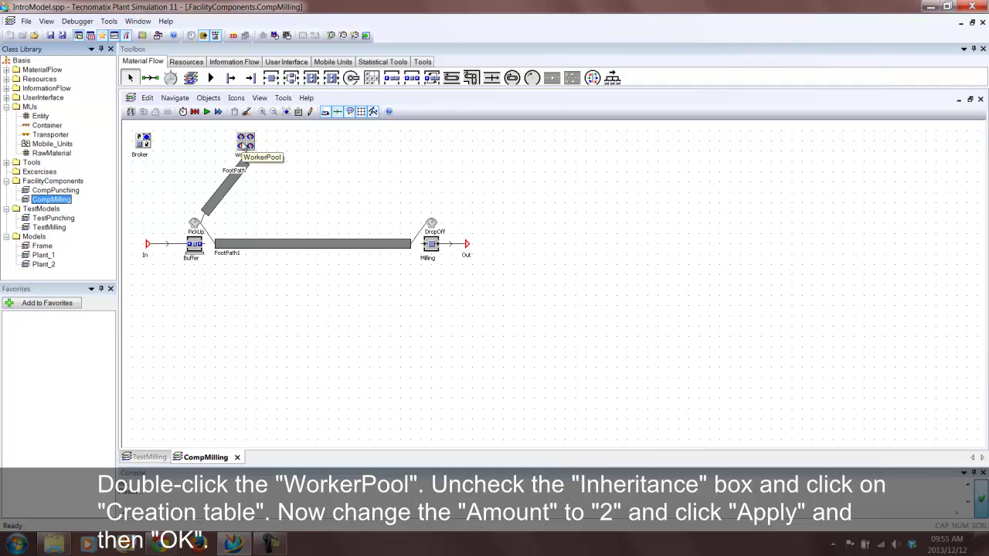
pyautogui.doubleClick(244, 144)
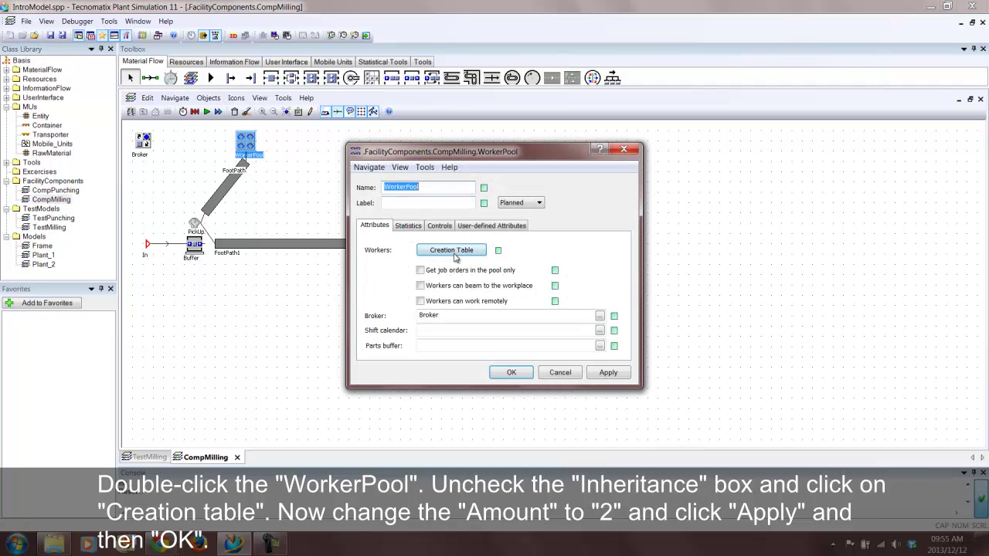
pyautogui.click(499, 252)
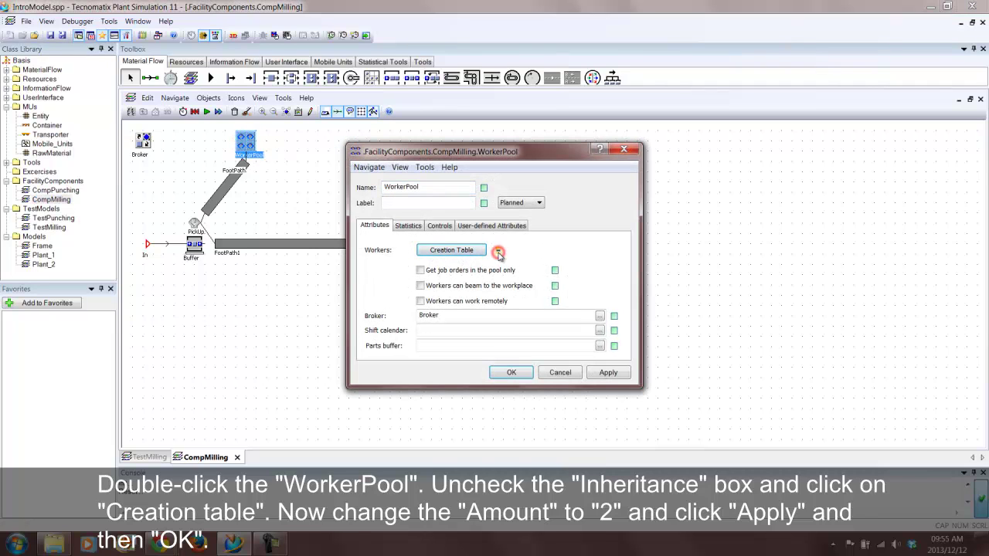
pyautogui.click(456, 249)
pyautogui.click(360, 254)
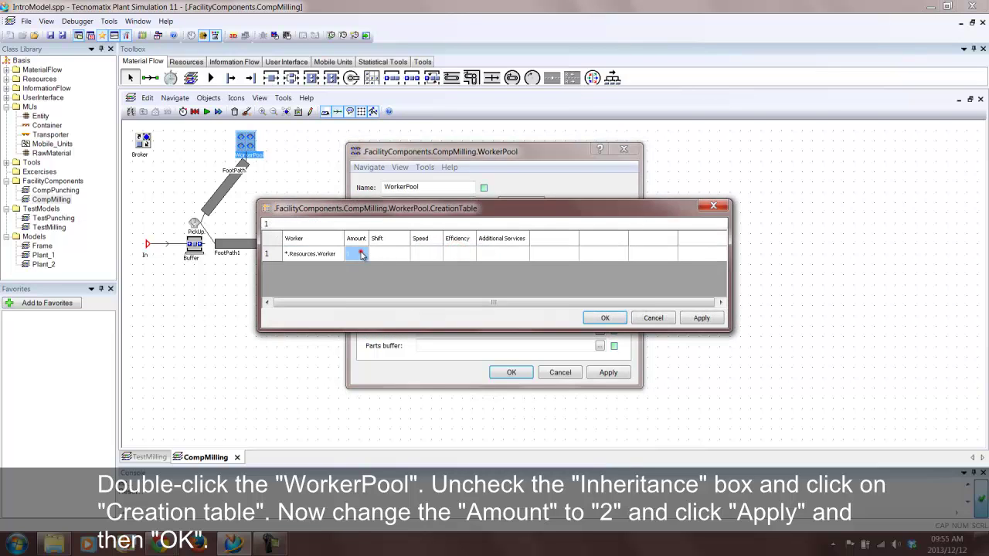
pyautogui.write('2')
pyautogui.click(702, 319)
pyautogui.click(607, 318)
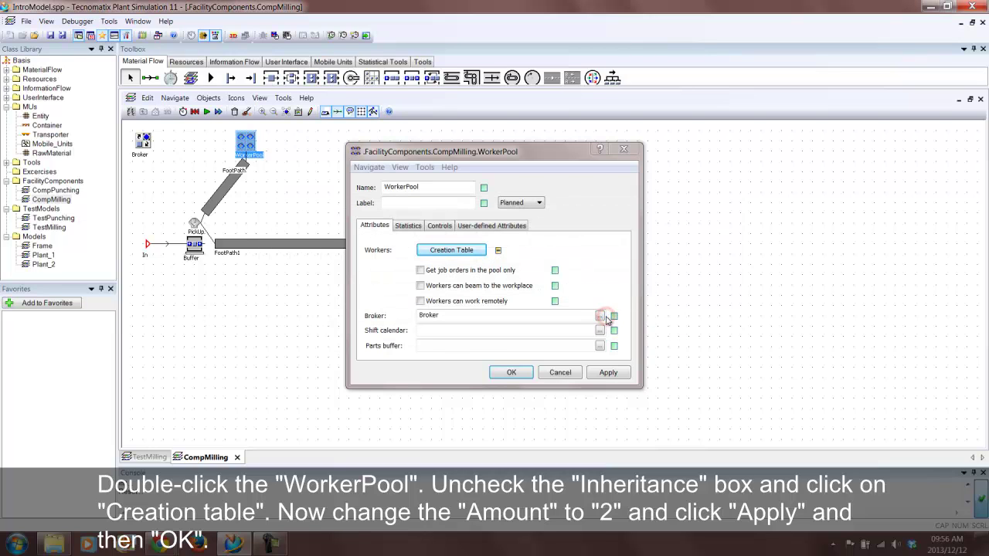
pyautogui.click(600, 373)
pyautogui.click(509, 372)
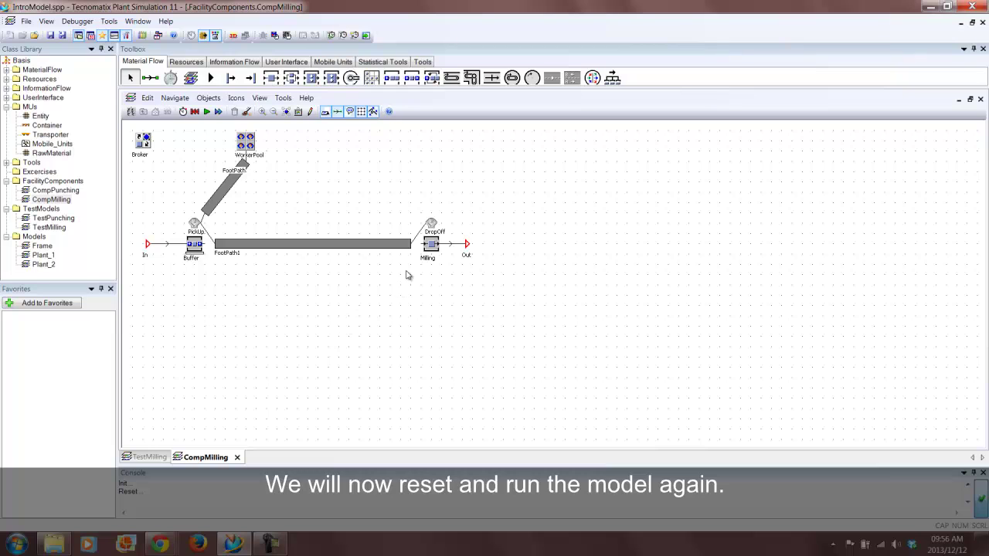
# Close CompMilling, reset and run TestMilling to its end time, check the Drain's throughput in the report, and reset the simulation
pyautogui.click(238, 458)
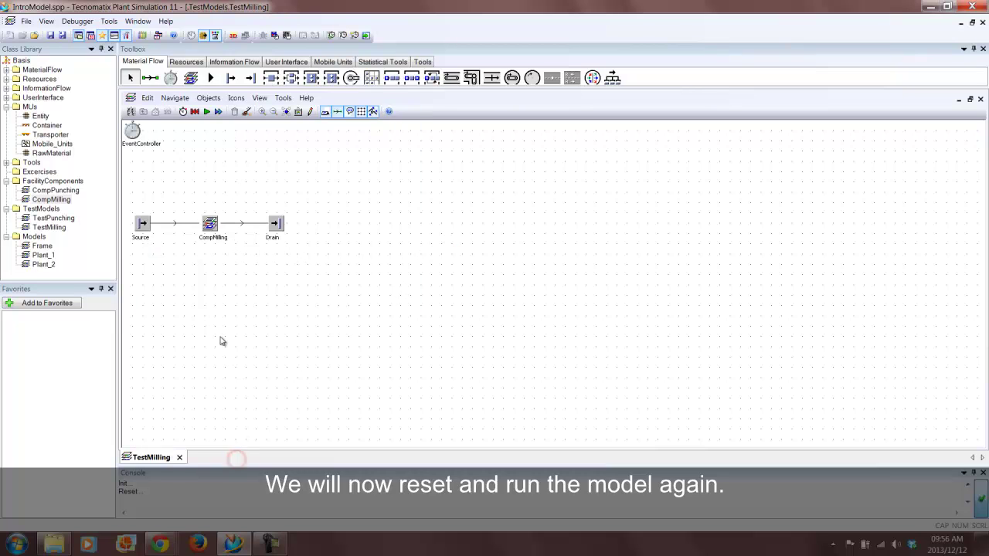
pyautogui.click(195, 112)
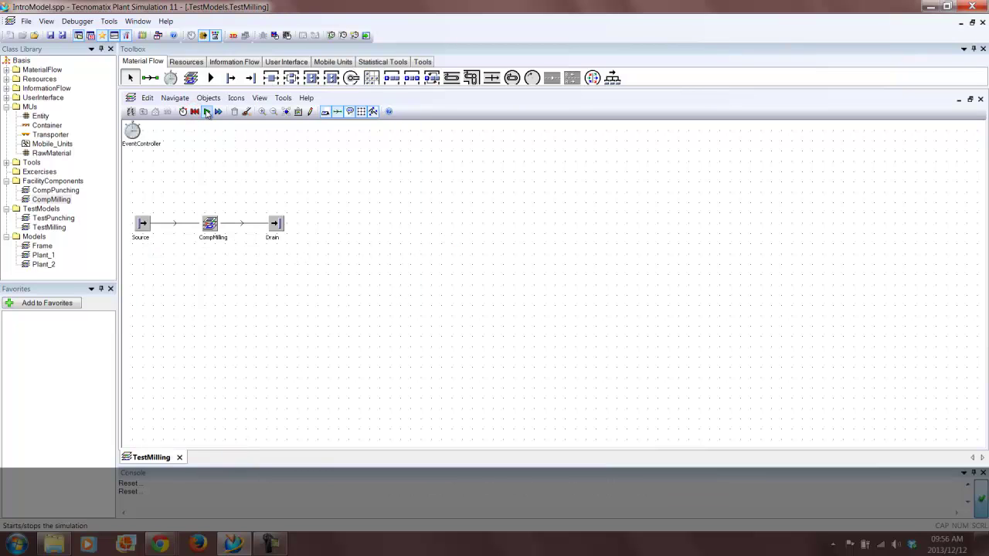
pyautogui.click(207, 112)
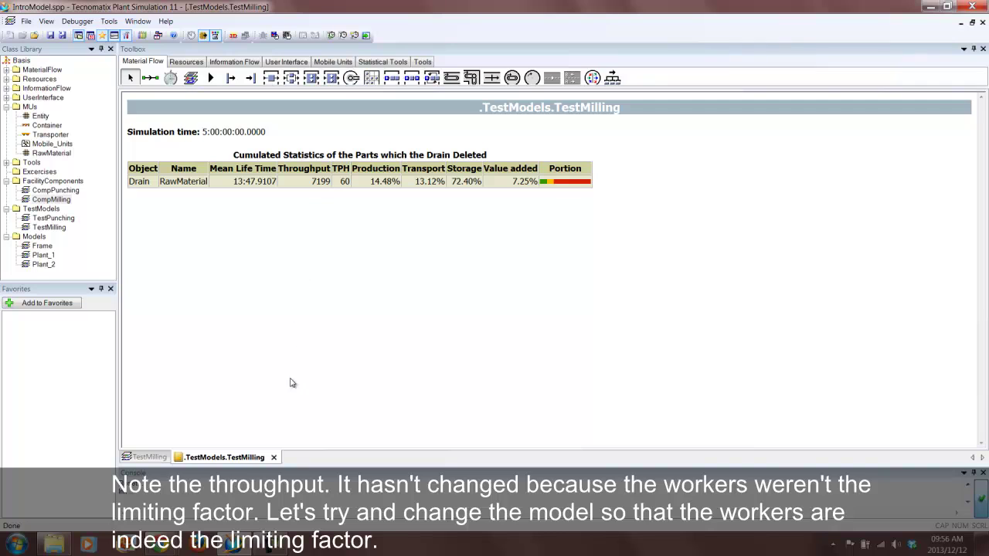
pyautogui.click(274, 457)
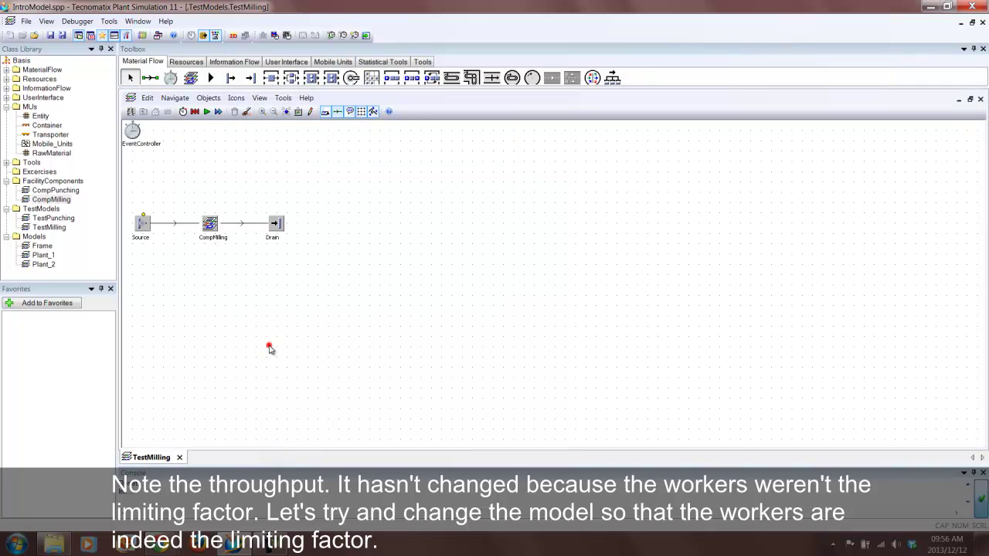
pyautogui.click(194, 111)
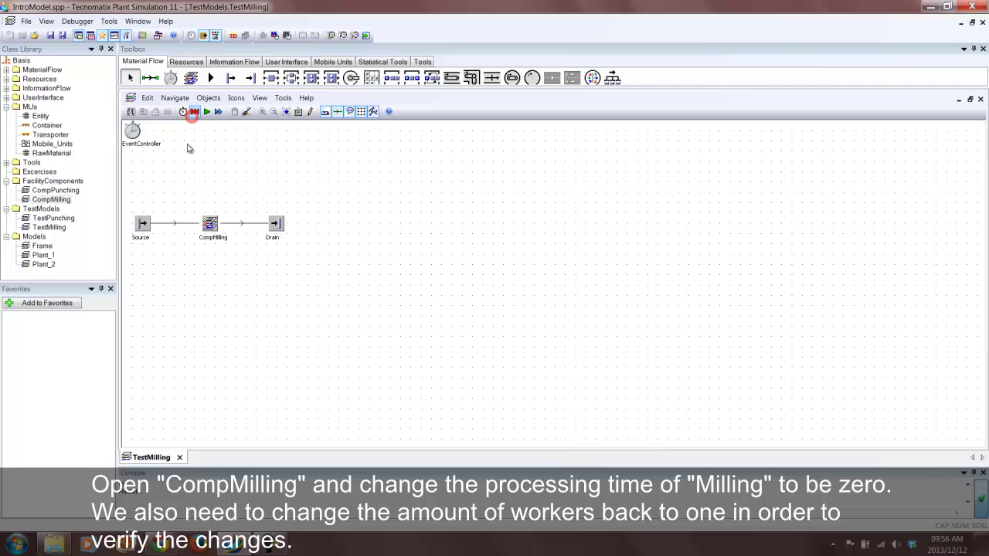
# Set the processing time of the Milling station in CompMilling to 0
pyautogui.doubleClick(51, 201)
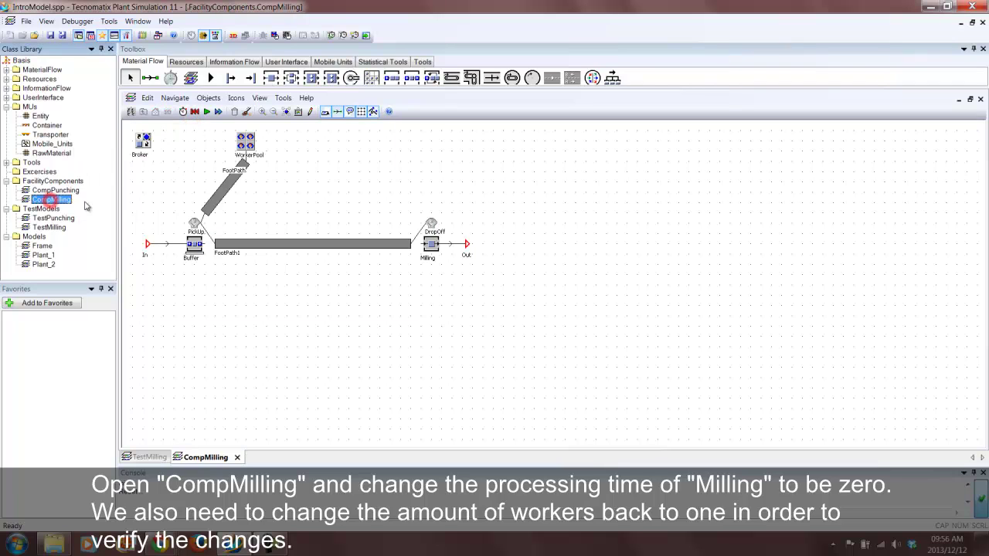
pyautogui.doubleClick(431, 244)
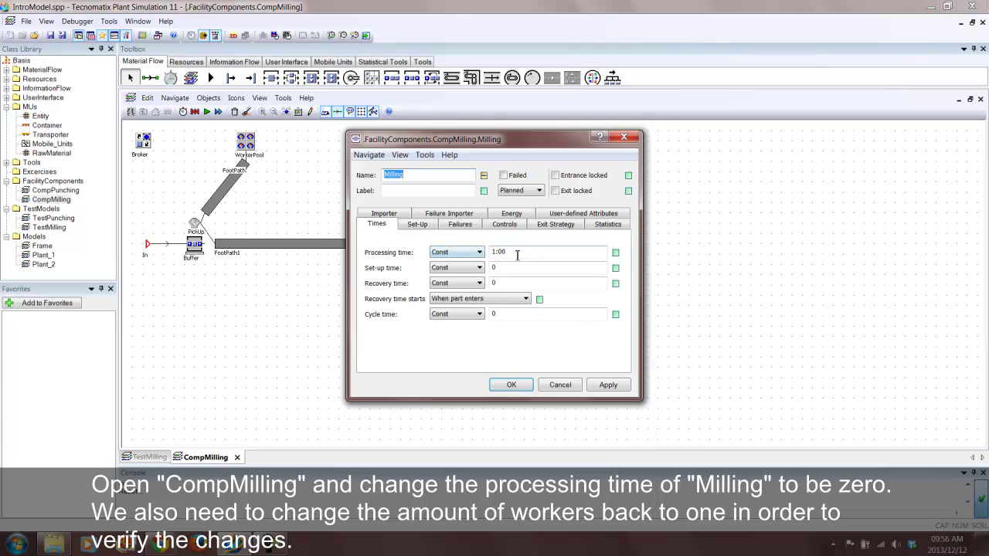
pyautogui.click(509, 254)
pyautogui.moveTo(509, 254); pyautogui.dragTo(489, 255)
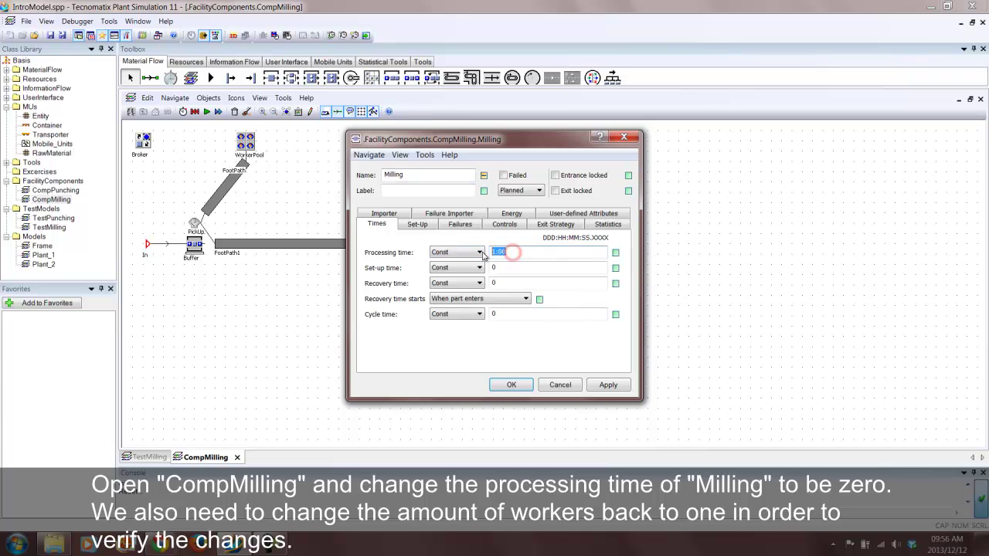
pyautogui.click(601, 384)
pyautogui.click(513, 385)
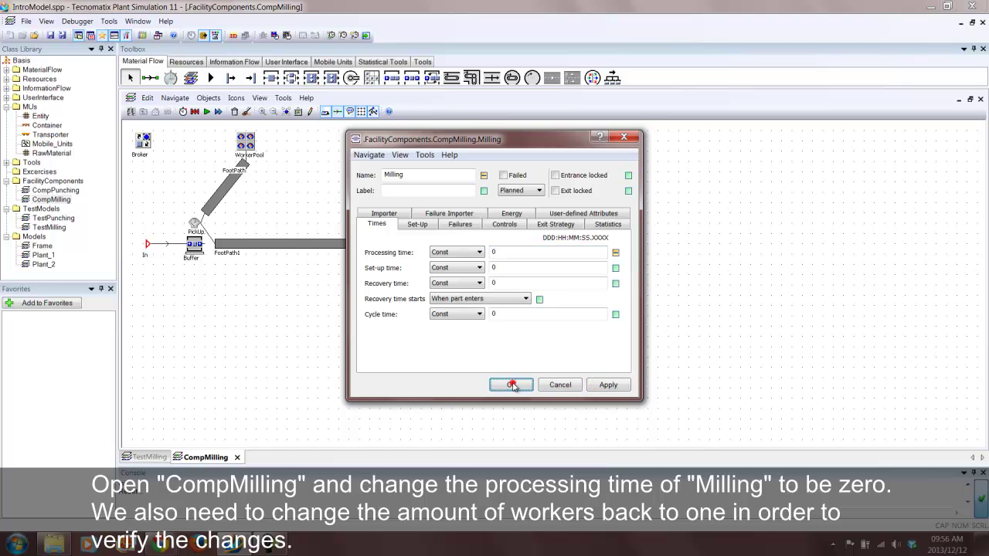
# Set the worker amount in the WorkerPool's creation table to 1
pyautogui.click(244, 142)
pyautogui.doubleClick(244, 141)
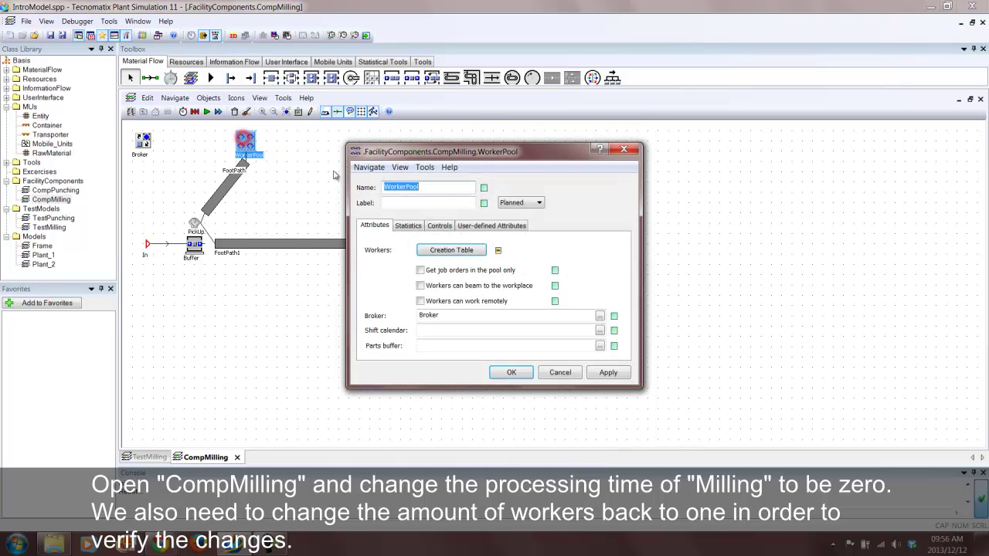
pyautogui.click(474, 250)
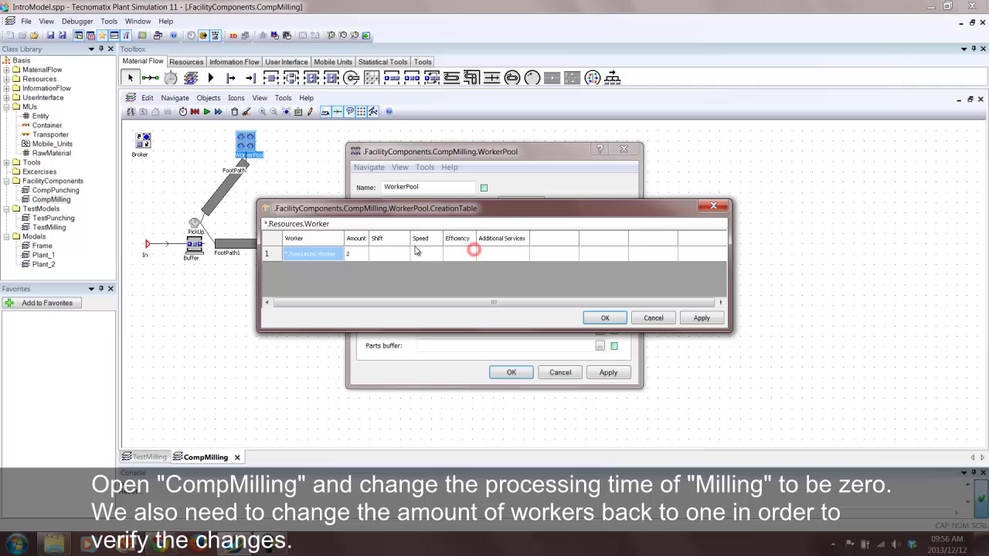
pyautogui.click(356, 253)
pyautogui.write('1')
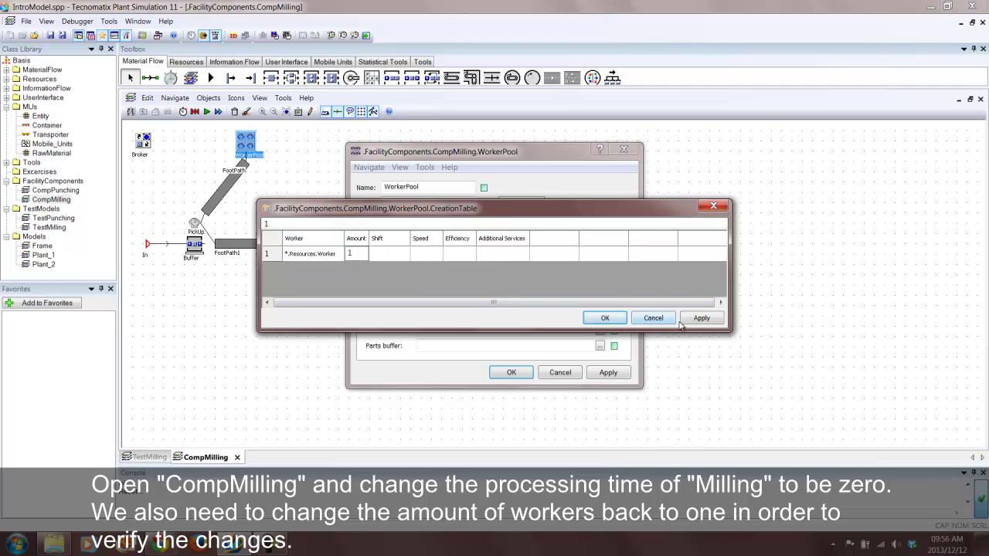
pyautogui.click(695, 318)
pyautogui.click(606, 317)
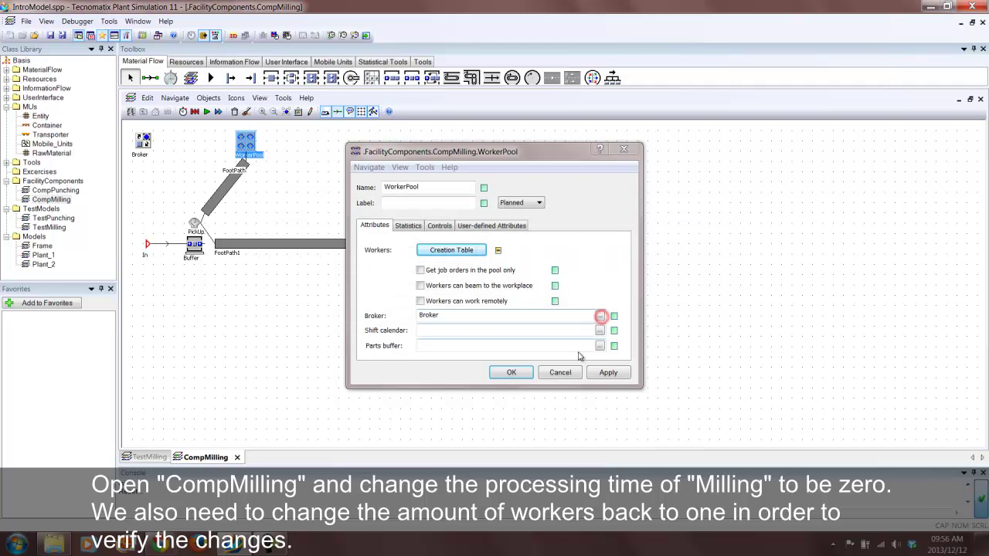
pyautogui.click(512, 373)
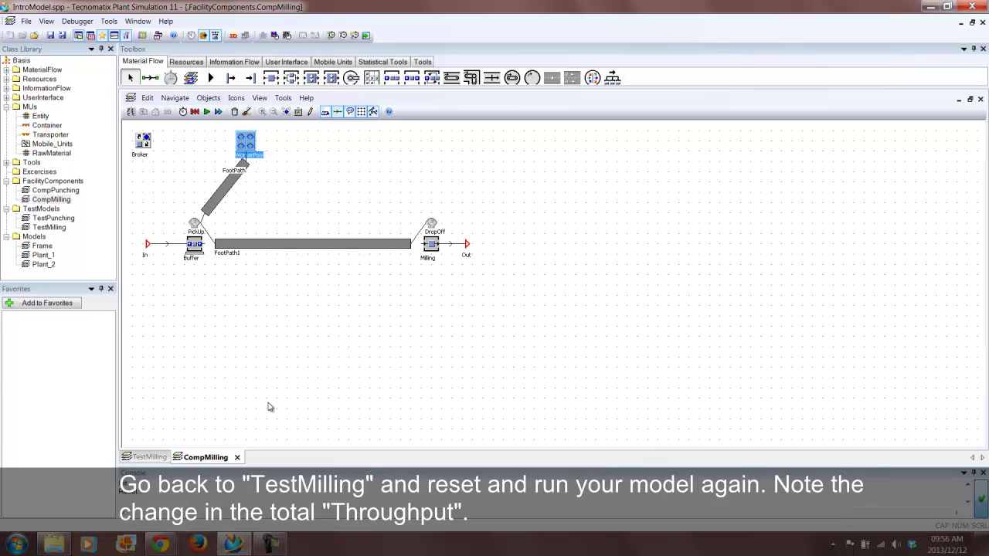
# Return to TestMilling, rerun the simulation with one worker, check the Drain's throughput, close the report and reset
pyautogui.click(237, 458)
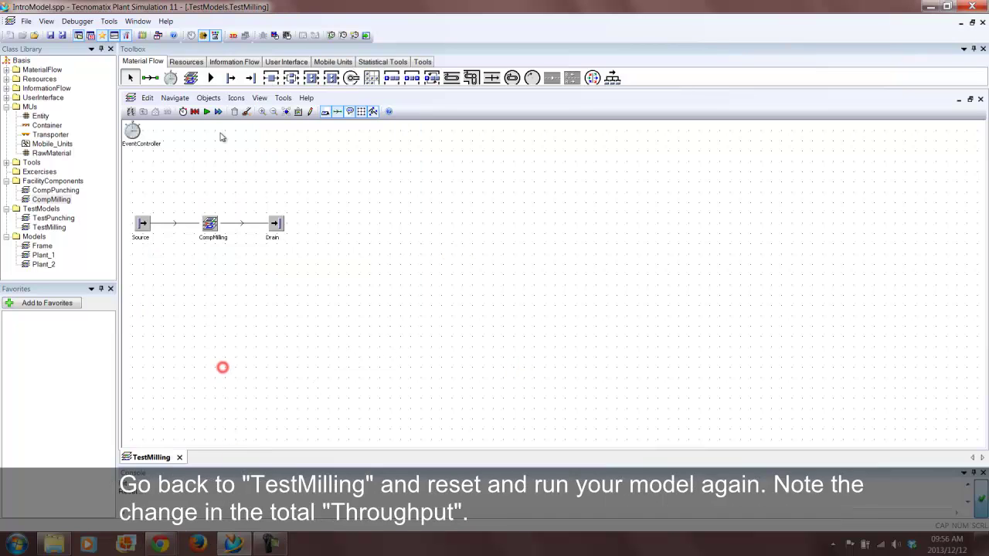
pyautogui.click(197, 113)
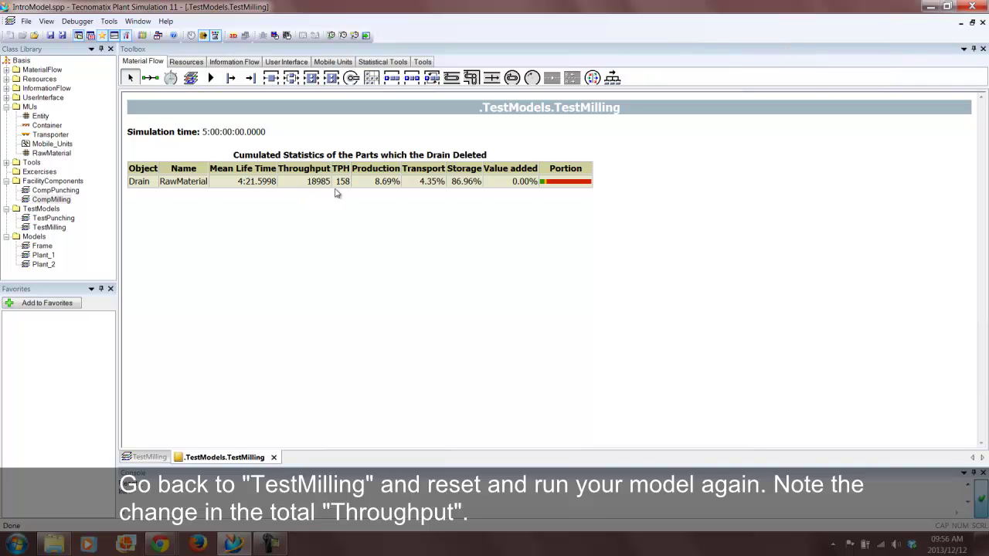
pyautogui.click(274, 456)
pyautogui.click(252, 337)
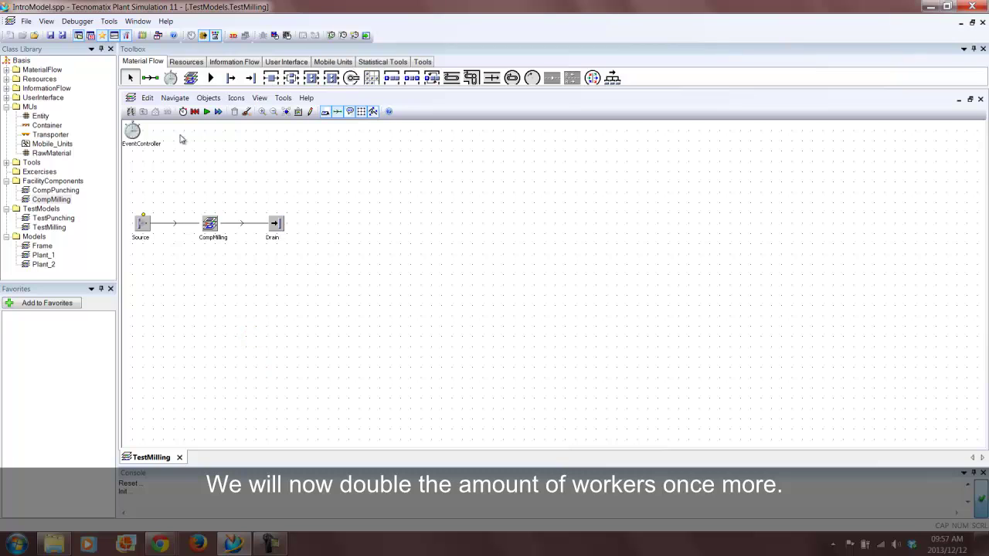
pyautogui.click(195, 111)
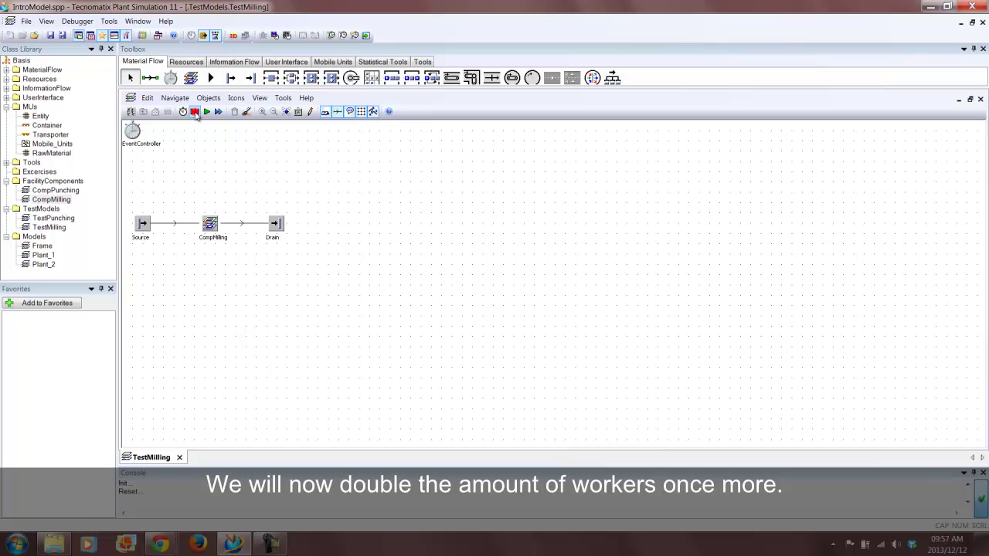
# Reopen CompMilling and raise the worker amount in the WorkerPool's creation table to 2
pyautogui.doubleClick(58, 201)
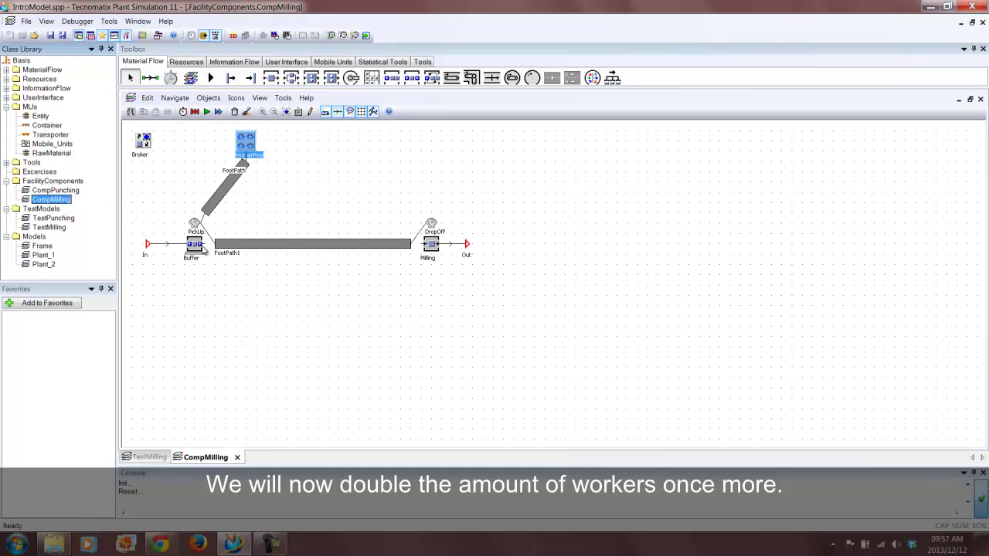
pyautogui.doubleClick(242, 147)
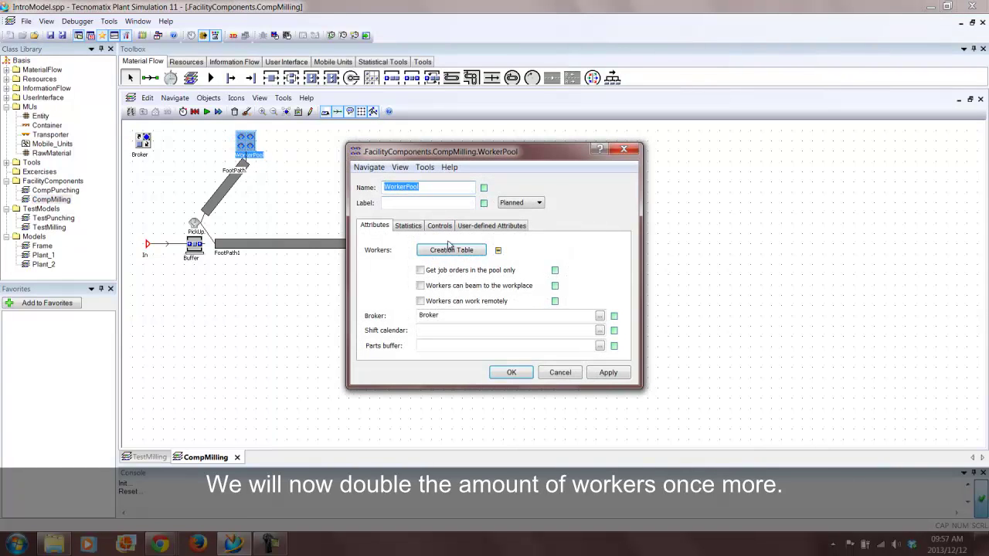
pyautogui.click(448, 250)
pyautogui.click(356, 253)
pyautogui.write('2')
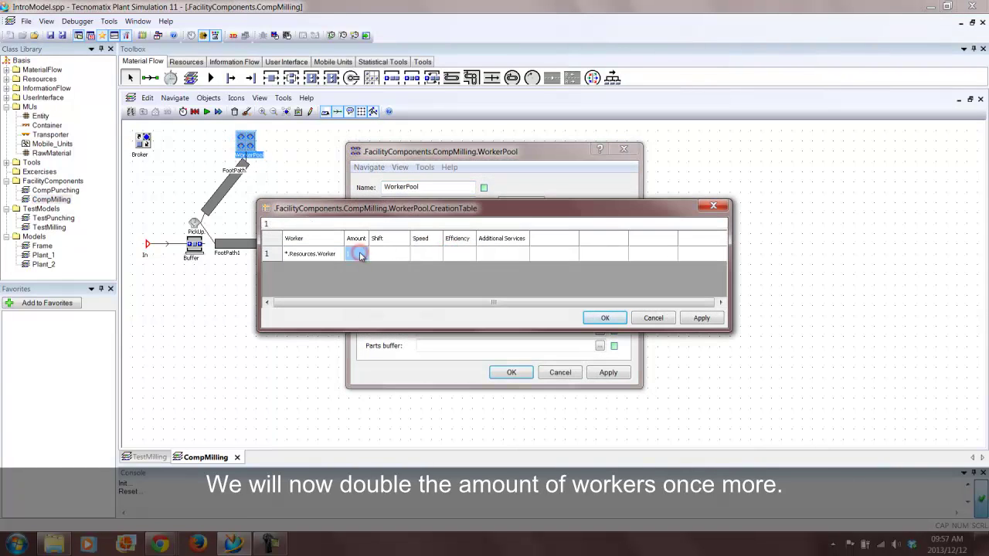
pyautogui.click(690, 317)
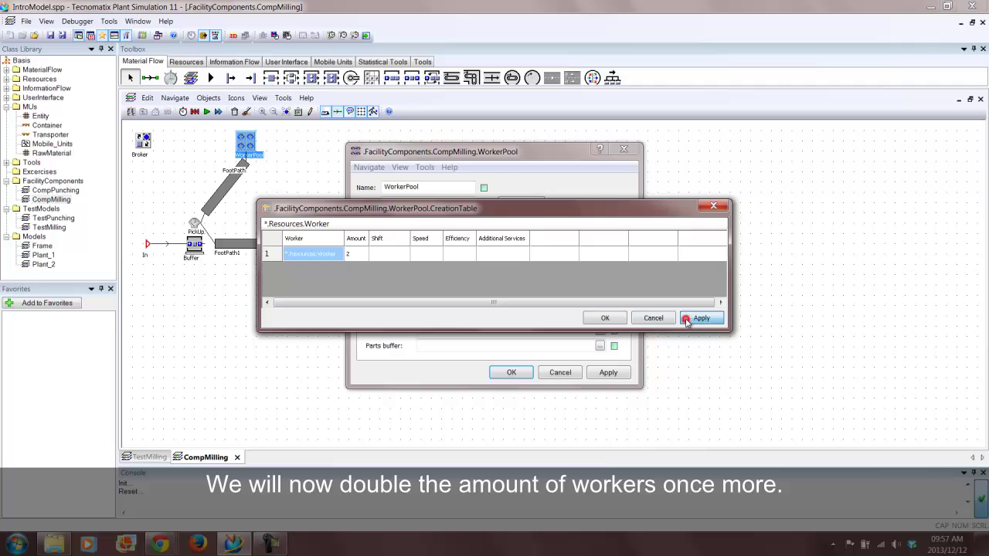
pyautogui.click(613, 317)
pyautogui.click(608, 372)
pyautogui.click(511, 372)
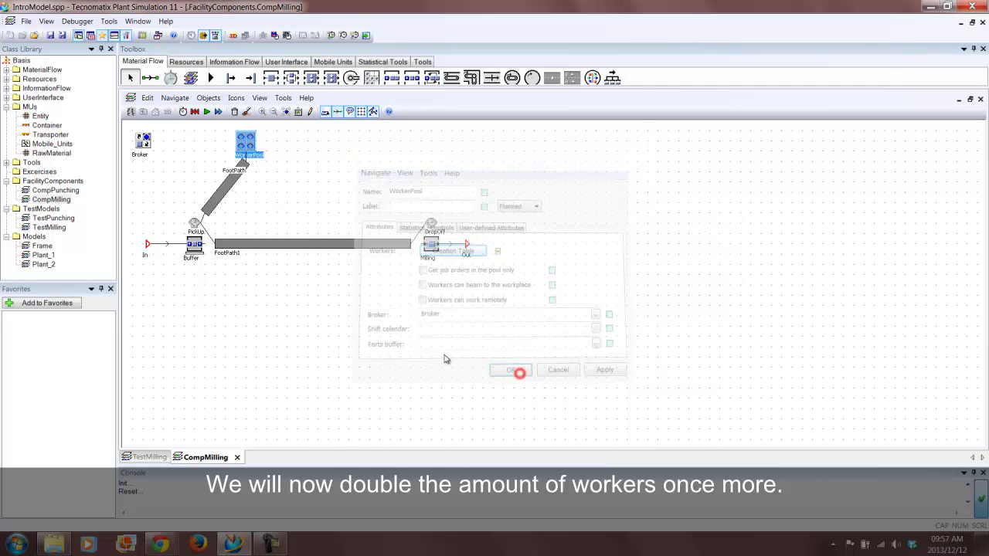
# Reset and run TestMilling with two workers, watching the inside of CompMilling, and examine the Drain's throughput in the summary report
pyautogui.click(237, 458)
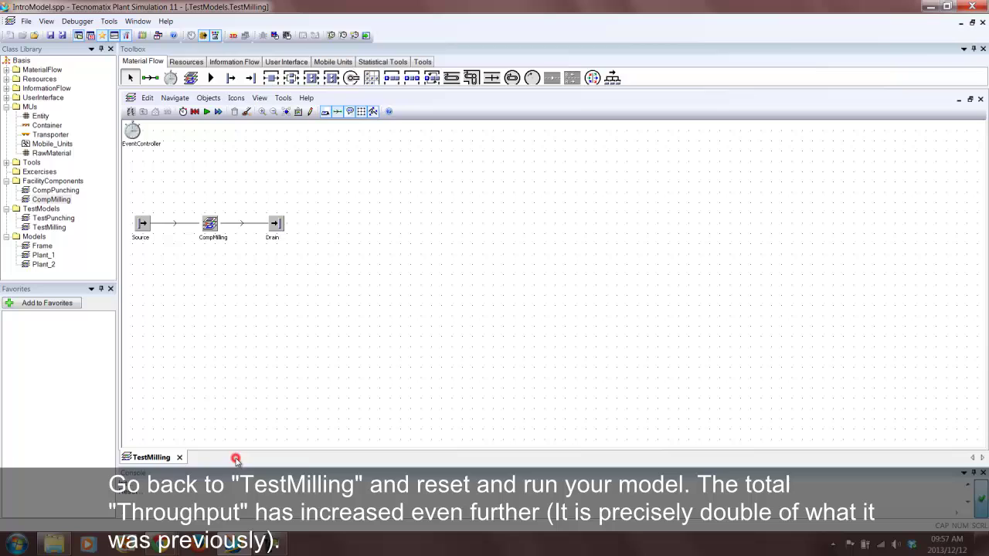
pyautogui.click(195, 112)
pyautogui.click(207, 112)
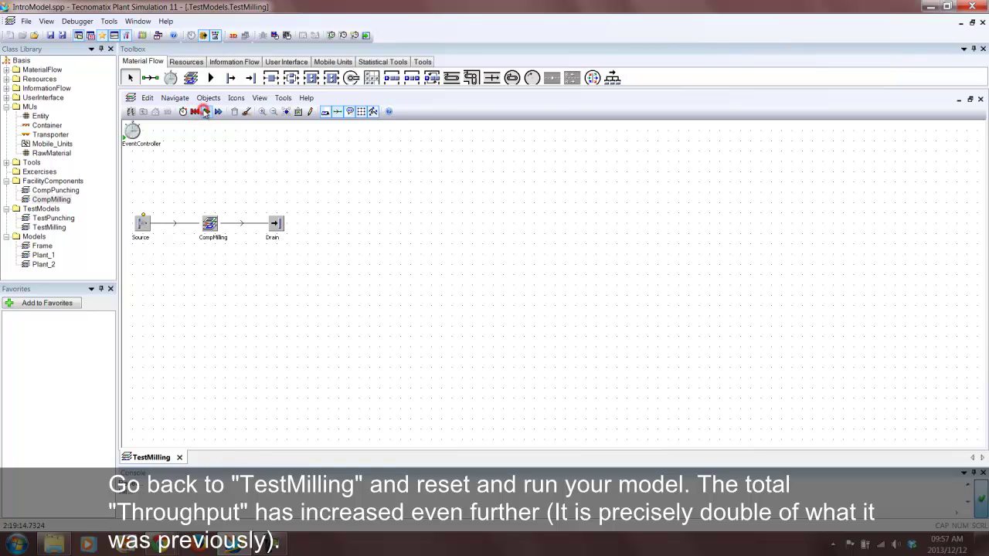
pyautogui.doubleClick(211, 225)
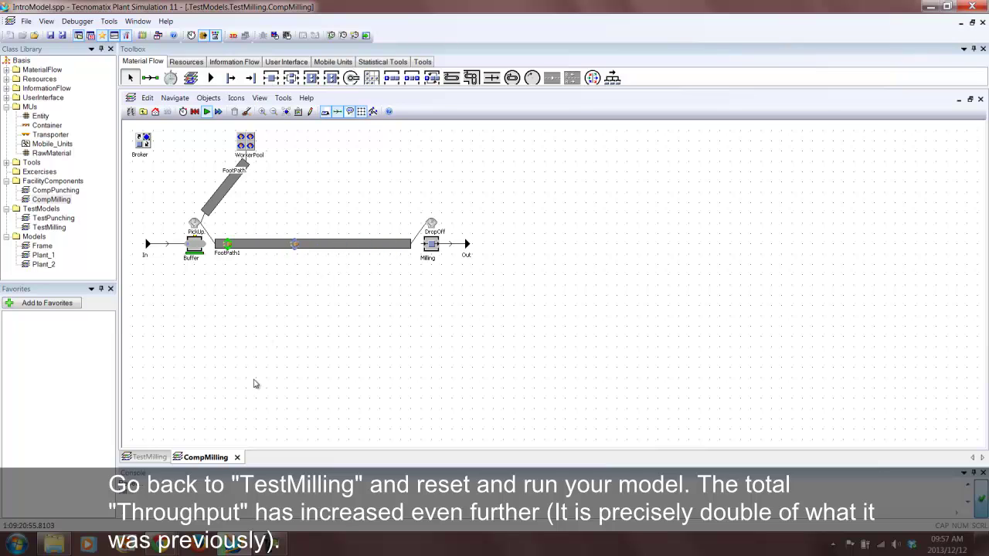
pyautogui.click(237, 457)
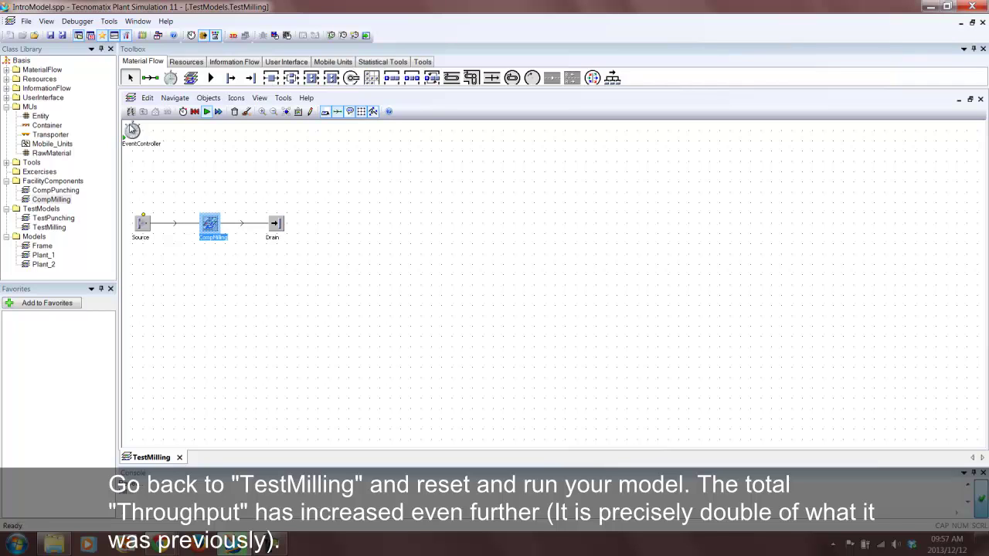
pyautogui.doubleClick(131, 132)
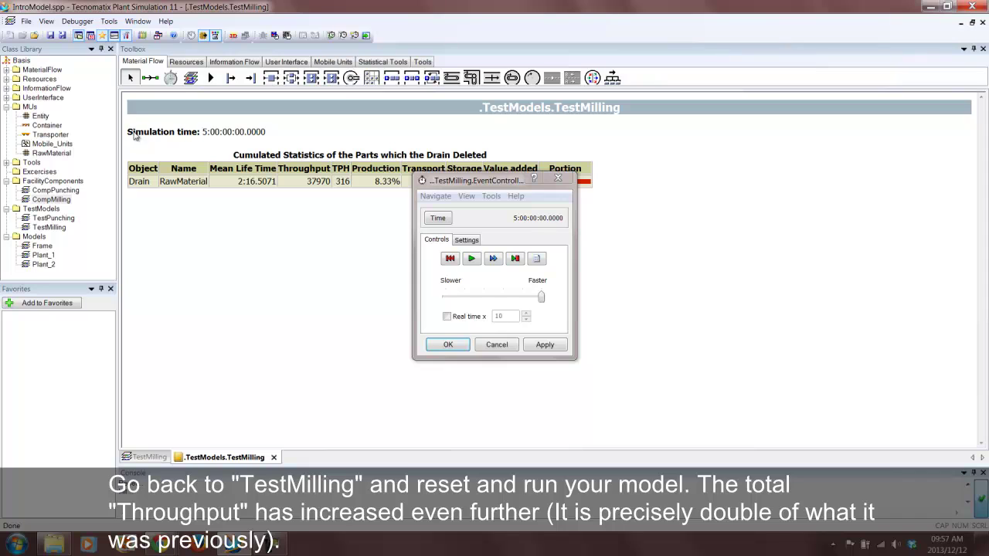
pyautogui.click(448, 344)
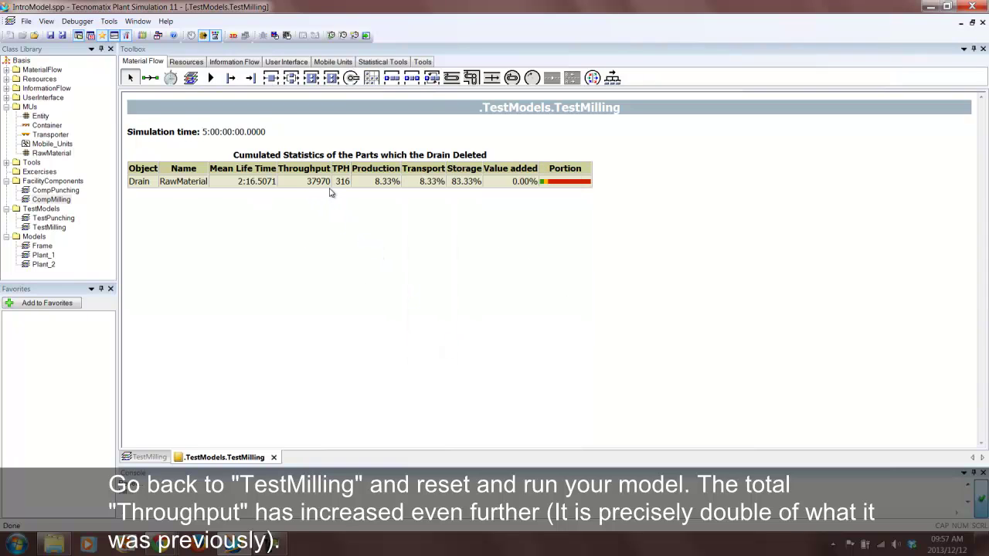
# Close the summary report, check the total throughput in the Drain's type statistics, and reset the TestMilling simulation
pyautogui.click(273, 458)
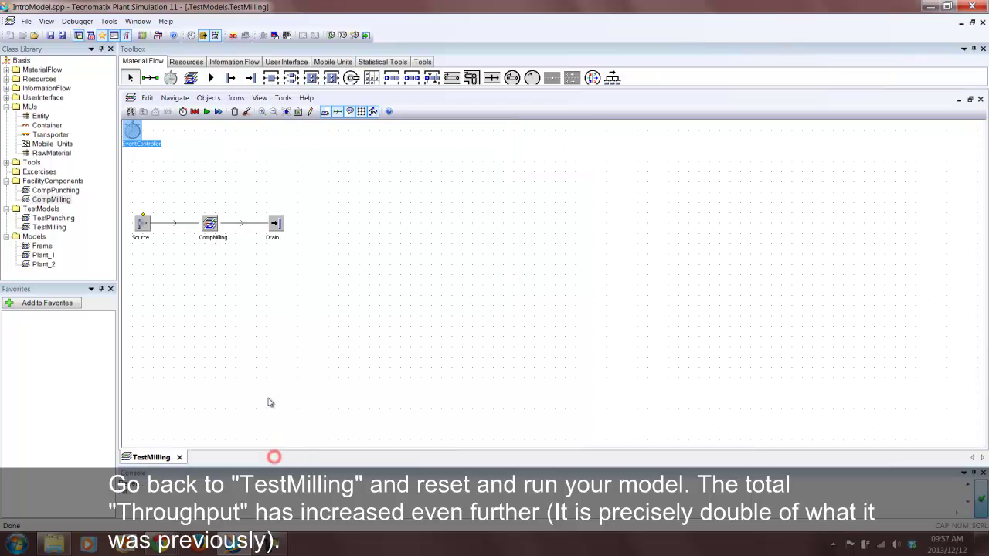
pyautogui.doubleClick(276, 224)
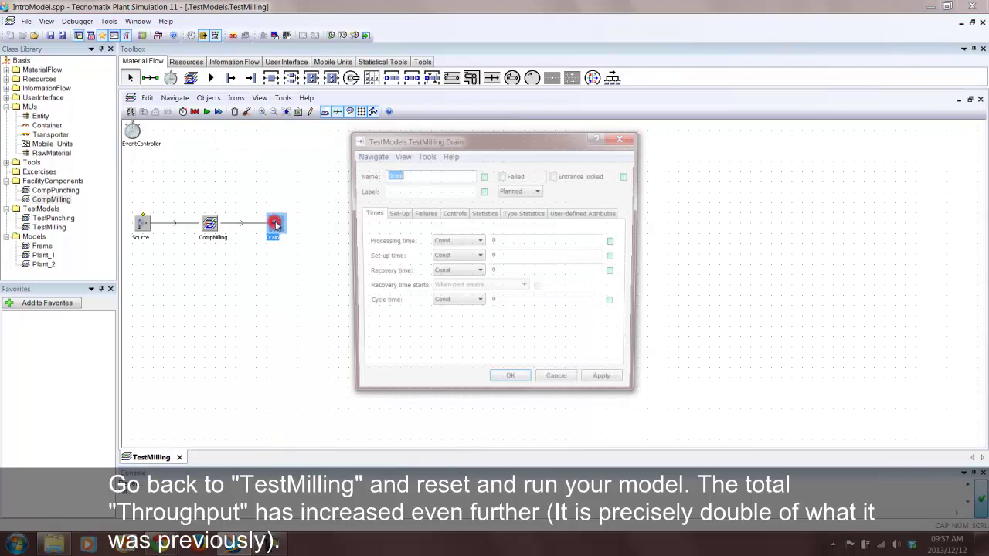
pyautogui.click(514, 216)
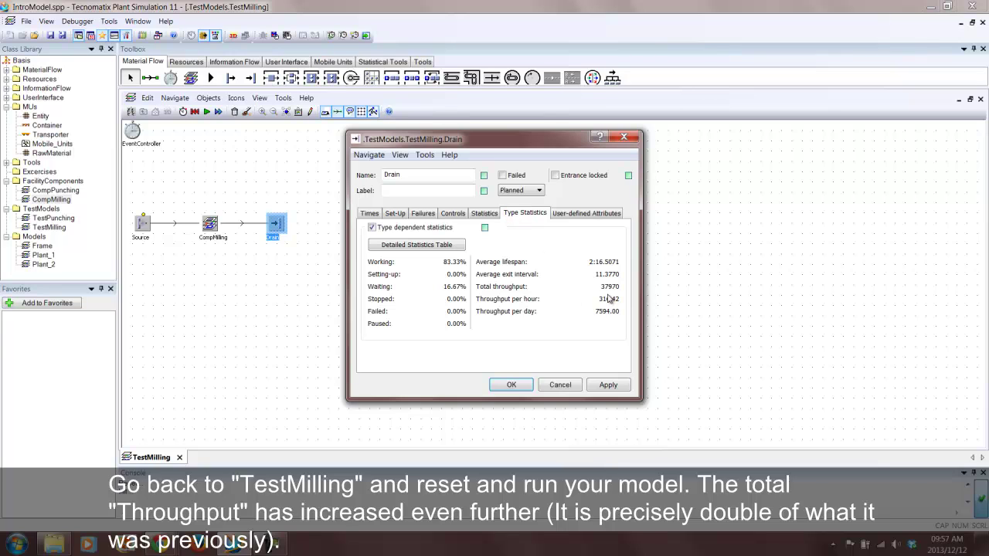
pyautogui.click(512, 384)
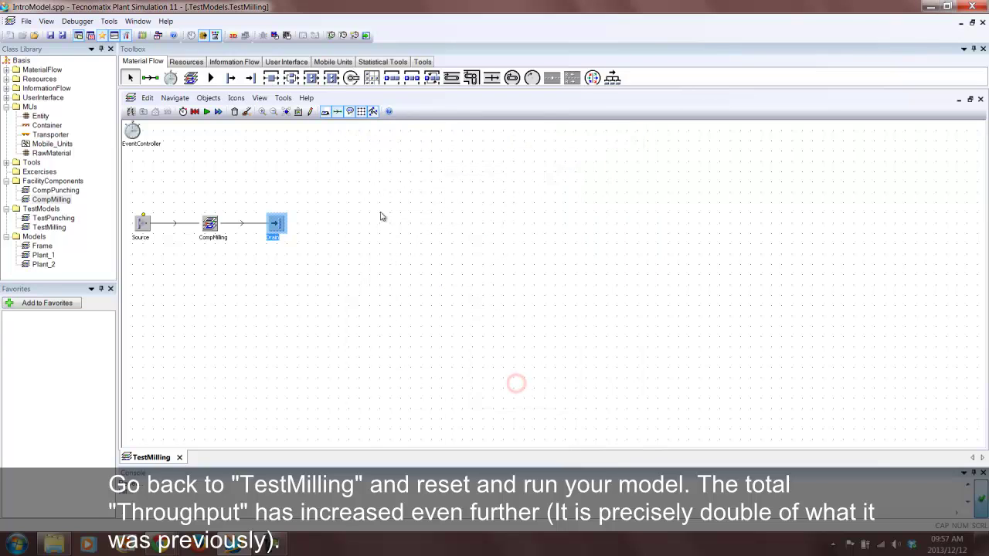
pyautogui.click(207, 113)
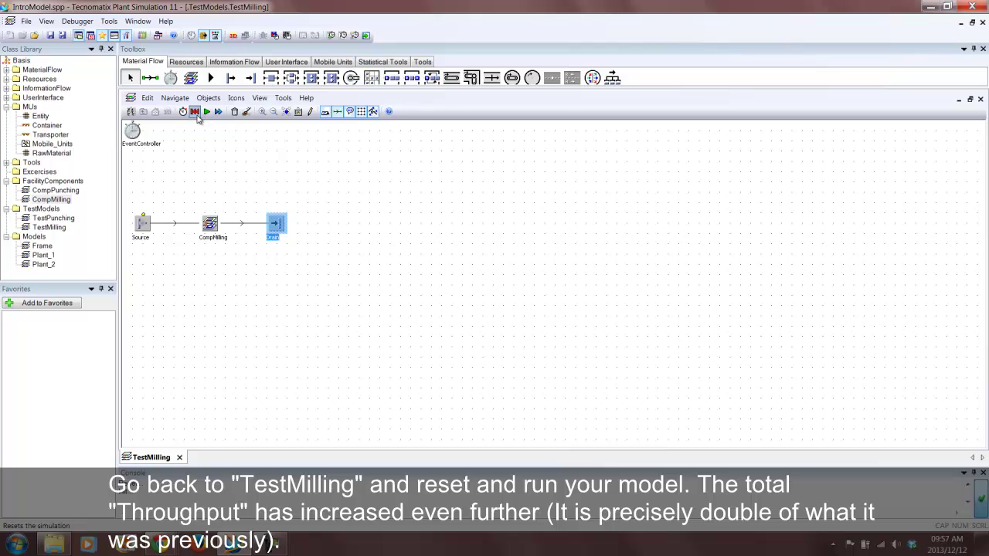
pyautogui.click(311, 187)
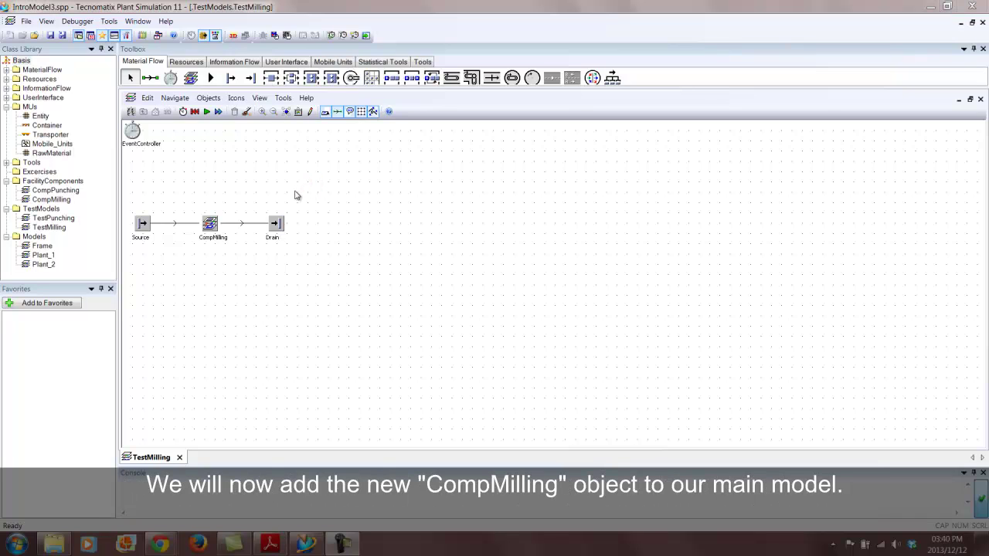
# Duplicate the Plant_2 model in the class library and rename the copy Plant_3
pyautogui.rightClick(46, 268)
pyautogui.click(69, 302)
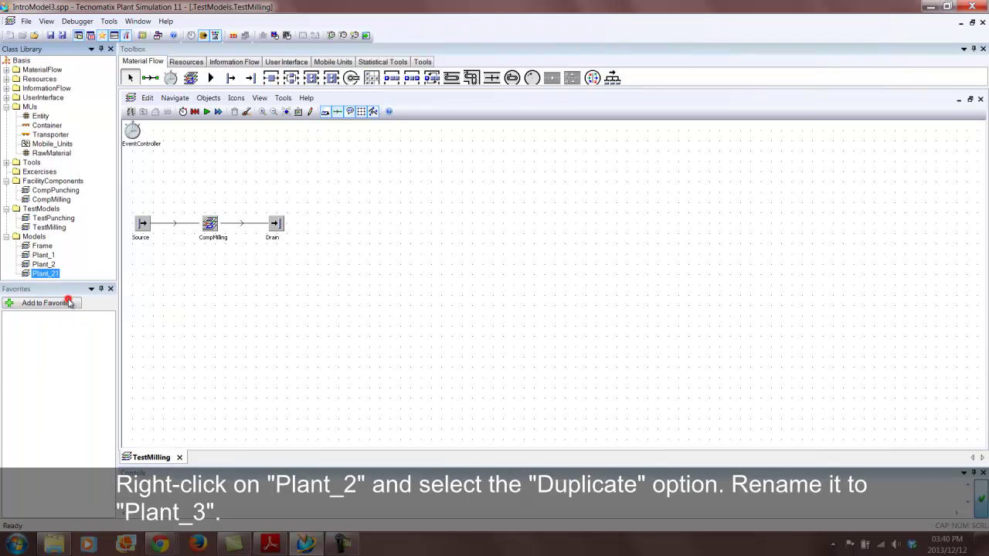
pyautogui.press('F2')
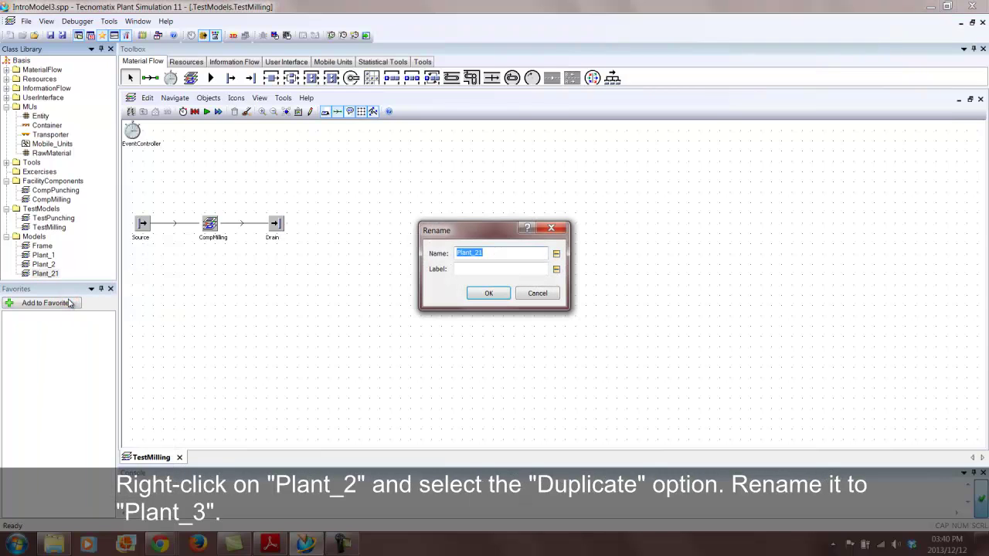
pyautogui.press('End')
pyautogui.press('Return')
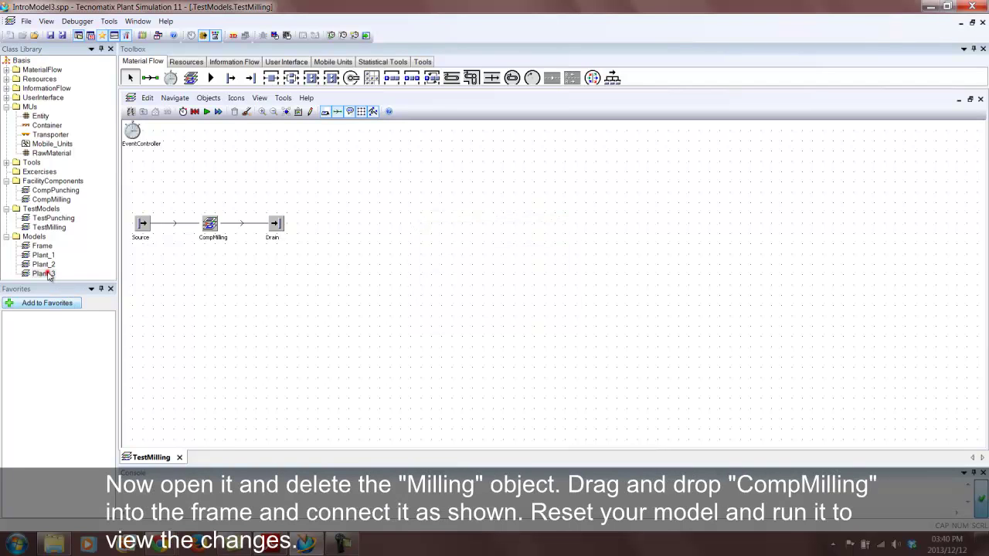
# Open Plant_3 and delete the Milling object between CompPunching and Polishing
pyautogui.doubleClick(44, 274)
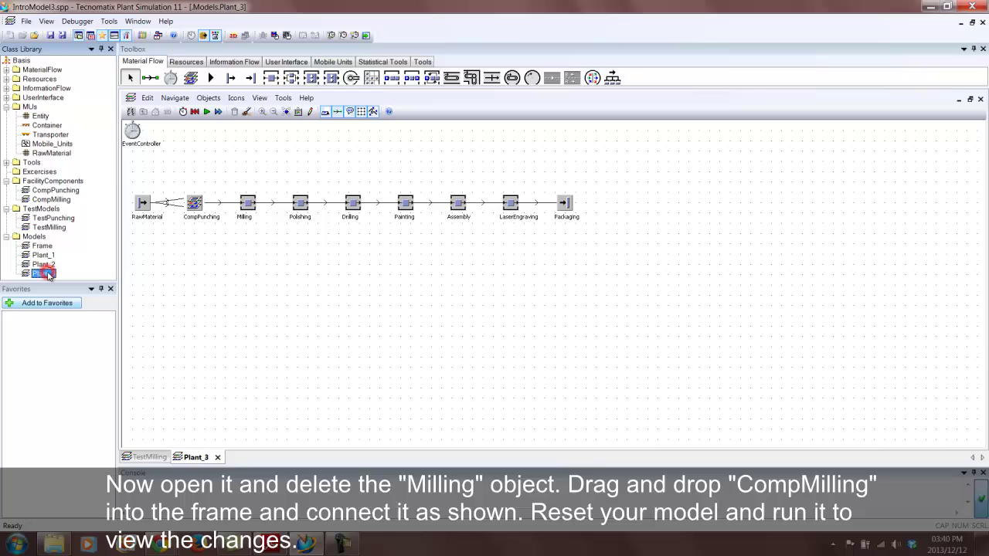
pyautogui.click(248, 203)
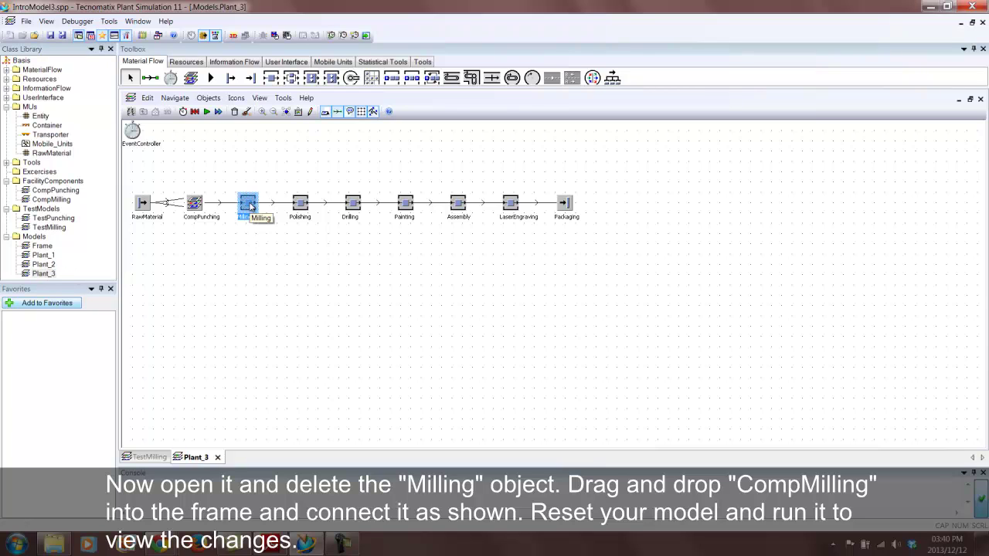
pyautogui.press('Delete')
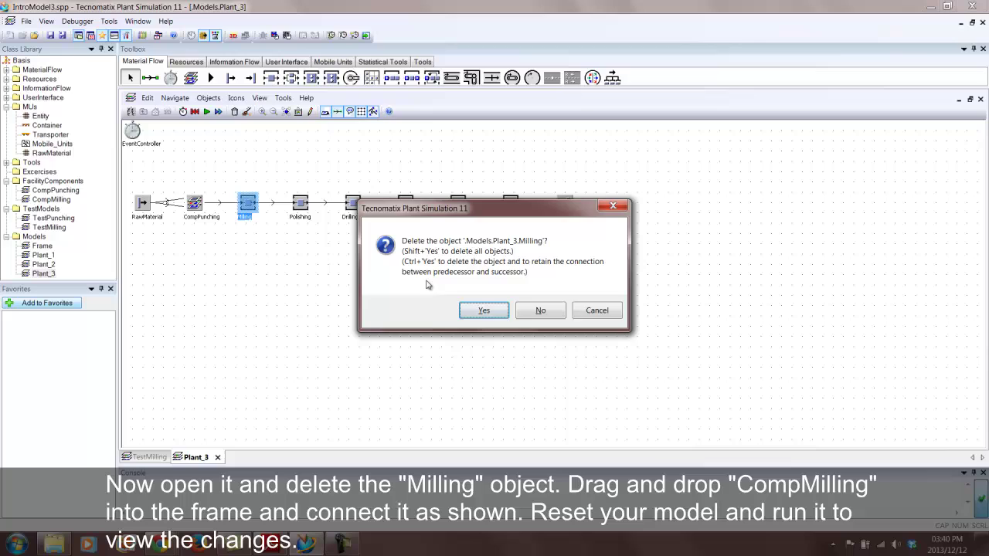
pyautogui.click(483, 310)
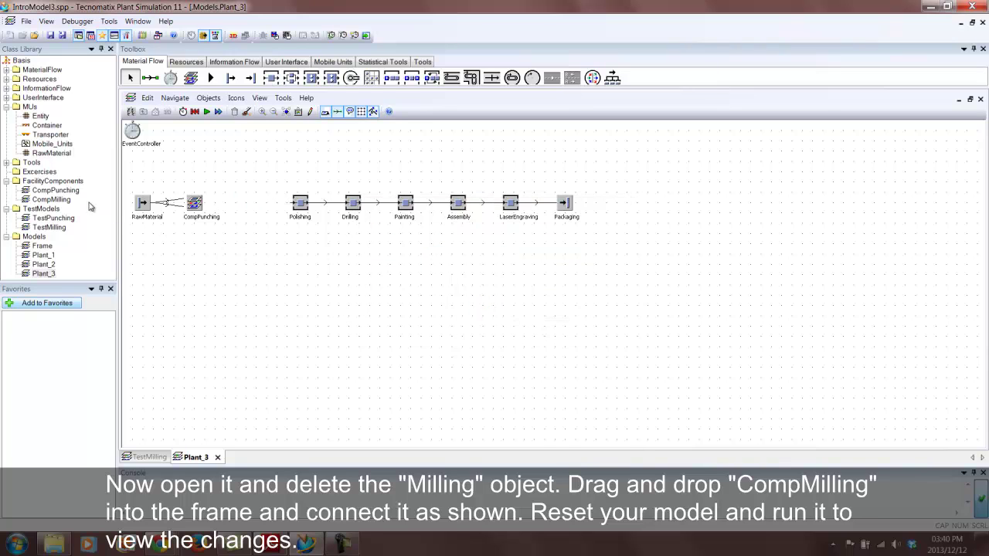
# Place CompMilling in the gap between CompPunching and Polishing, and connect CompPunching to CompMilling and CompMilling to Polishing
pyautogui.moveTo(65, 202); pyautogui.dragTo(253, 204)
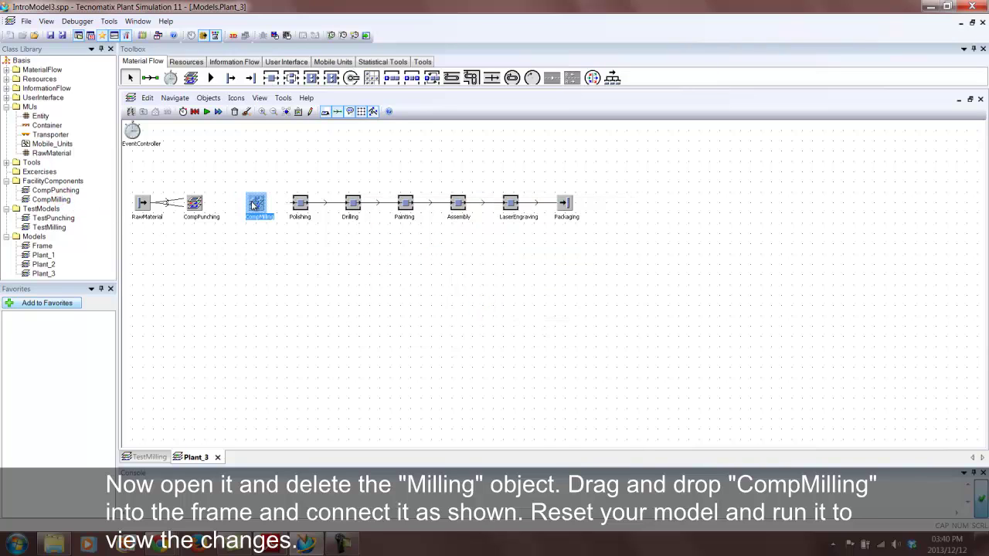
pyautogui.click(236, 251)
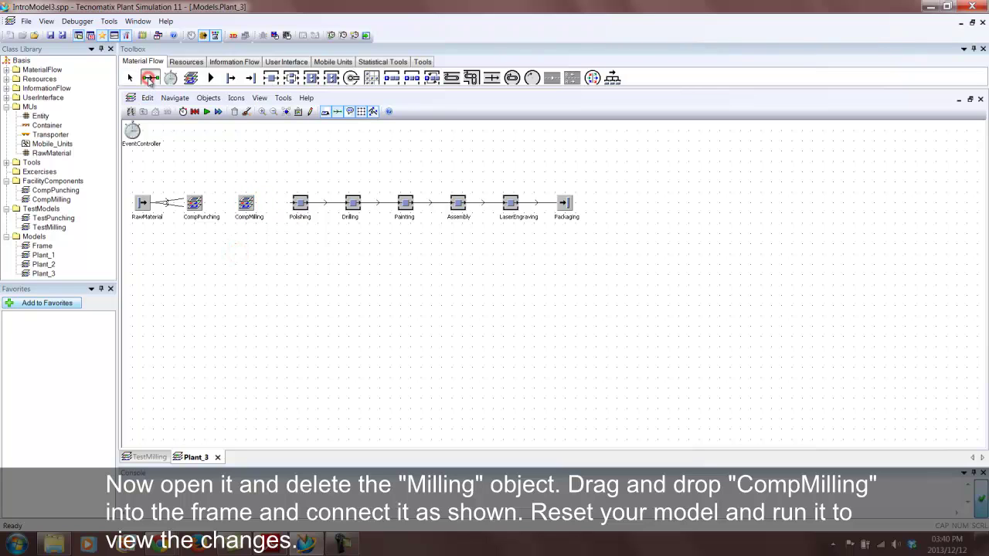
pyautogui.click(150, 79)
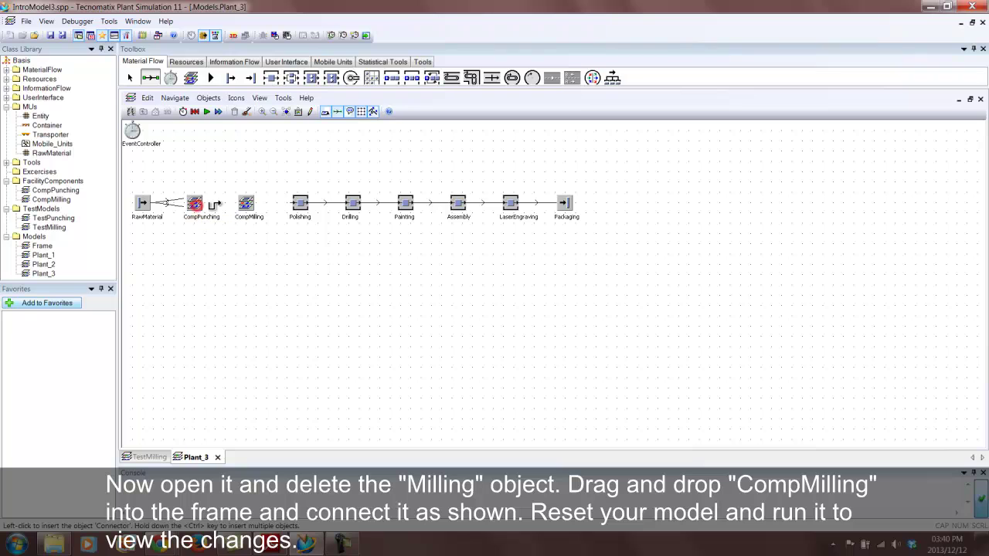
pyautogui.click(195, 204)
pyautogui.click(246, 203)
pyautogui.click(298, 202)
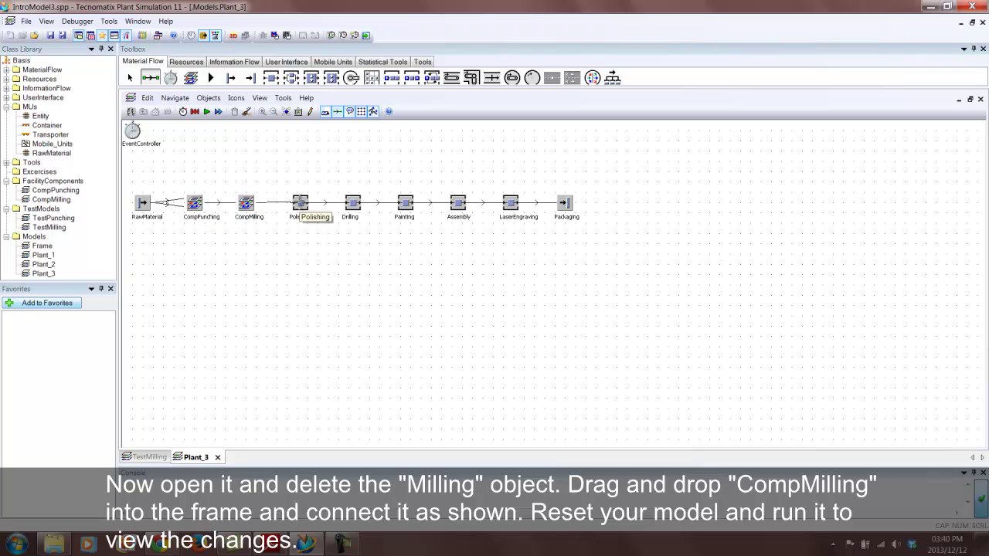
pyautogui.rightClick(345, 170)
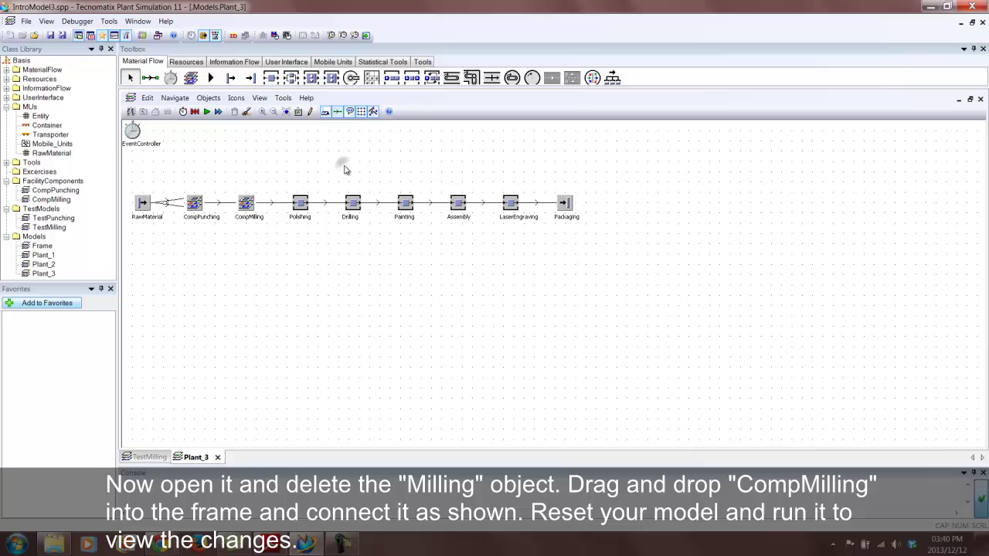
# Reset Plant_3, run the simulation to its end with CompMilling in the line, and reset it
pyautogui.click(195, 111)
pyautogui.click(207, 111)
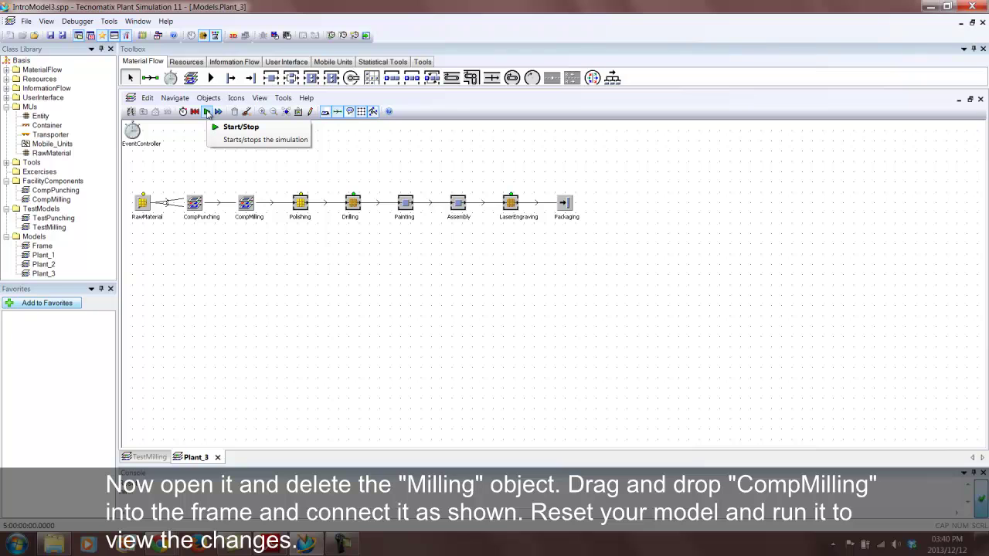
pyautogui.click(195, 111)
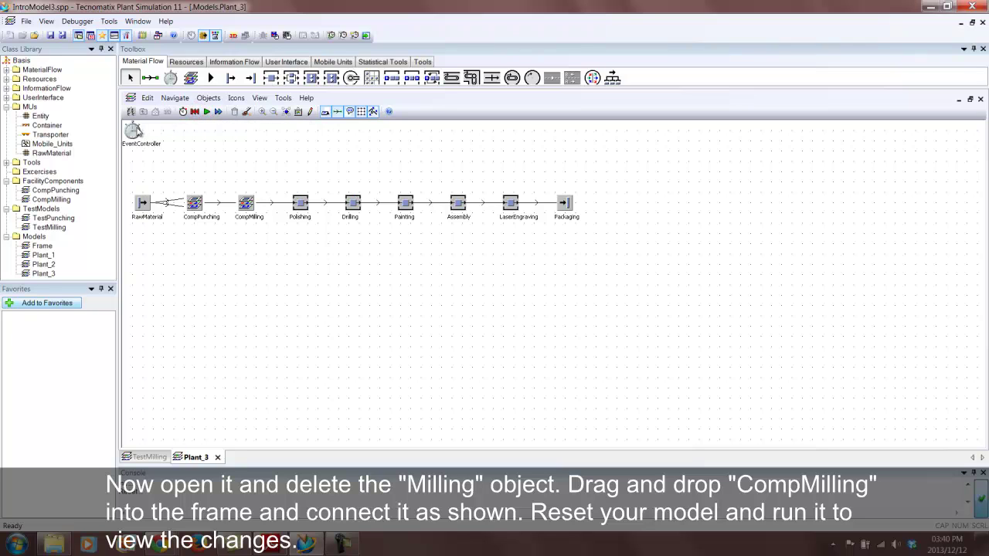
# Reduce the simulation speed in Plant_3's EventController and apply the setting
pyautogui.doubleClick(138, 132)
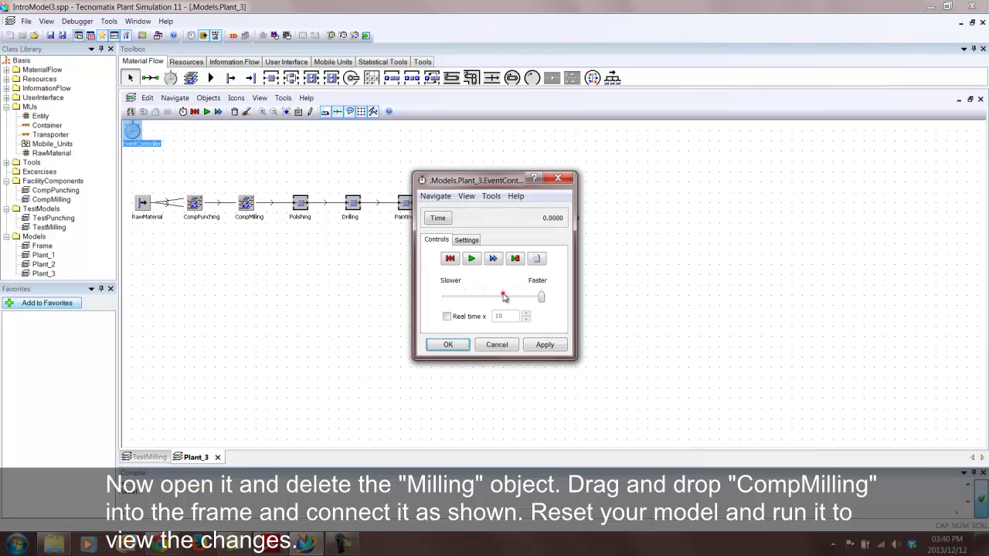
pyautogui.click(503, 297)
pyautogui.click(543, 345)
pyautogui.click(448, 345)
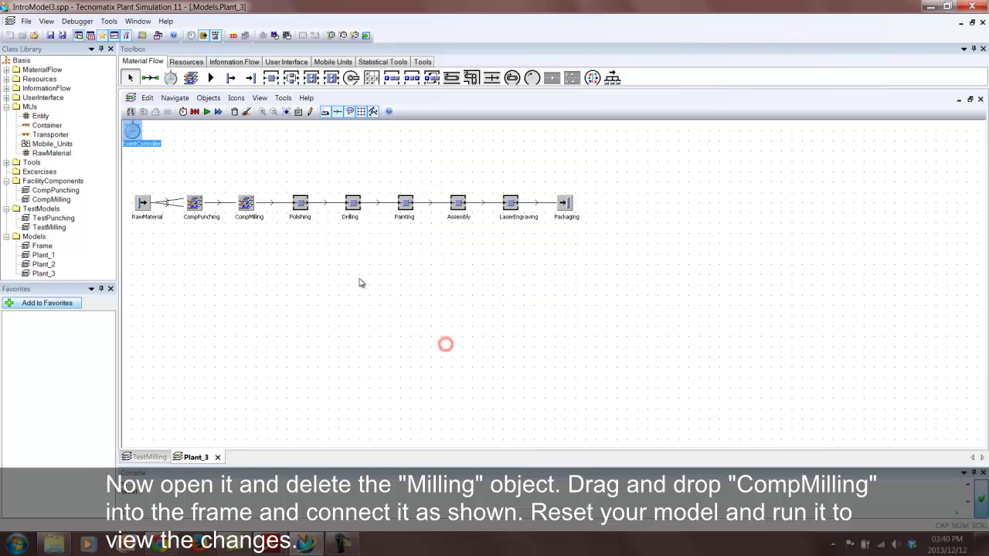
# Run Plant_3 at the slower speed to watch parts move along the line, and reset the simulation
pyautogui.click(194, 112)
pyautogui.click(207, 111)
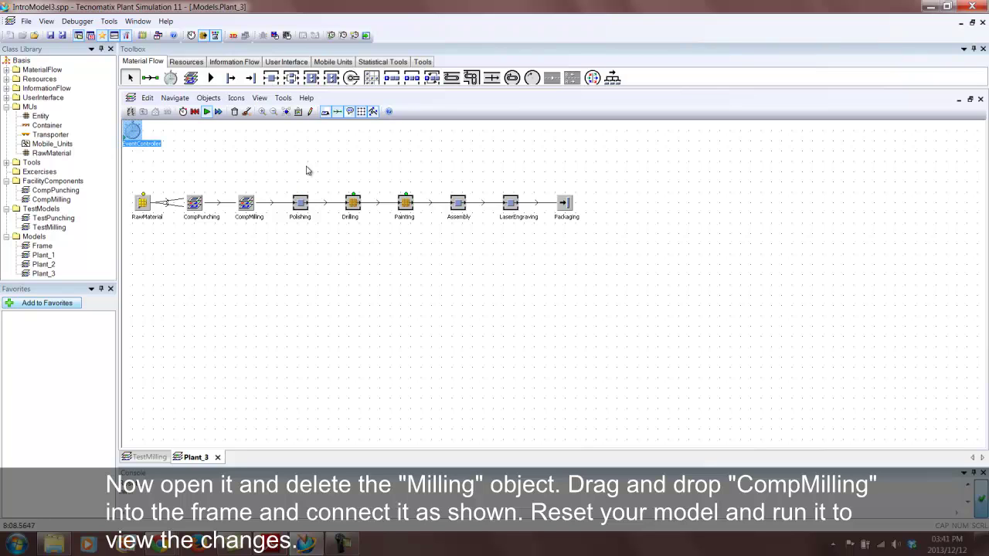
pyautogui.click(195, 111)
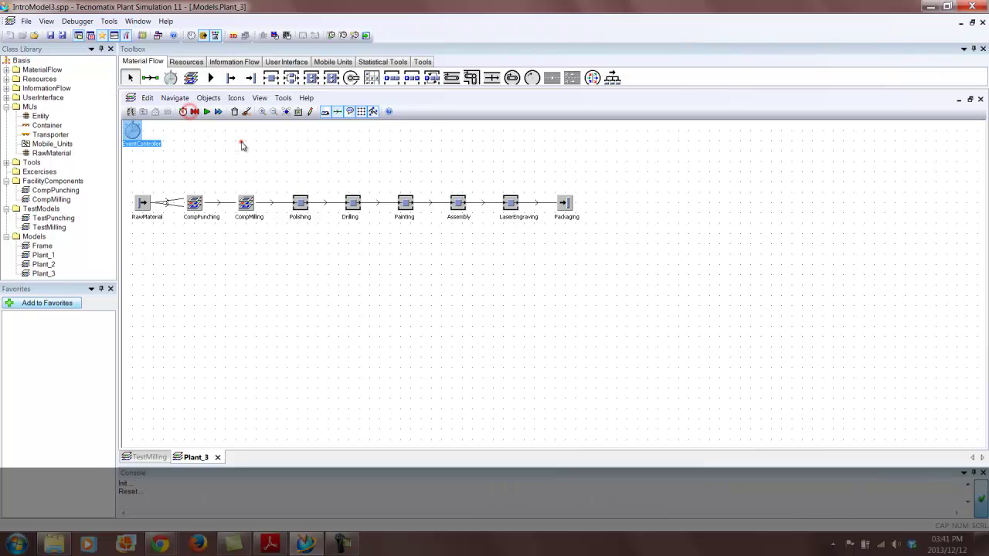